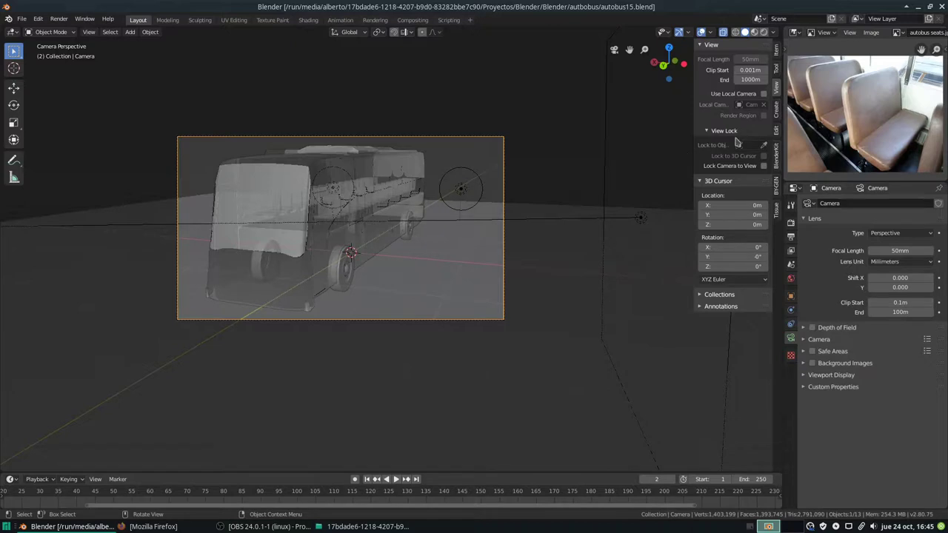
Switch the viewport to Rendered shading and zoom the camera view onto the bus
left_click(764, 33)
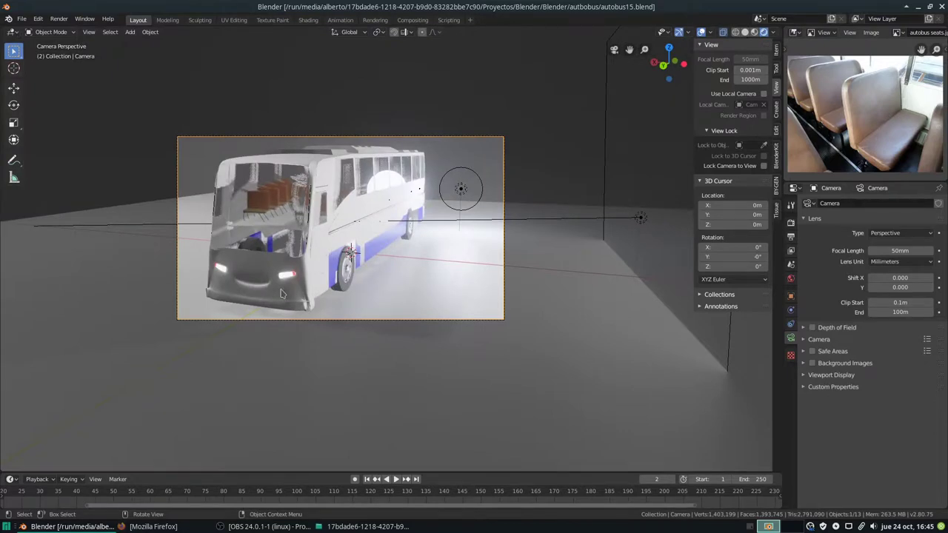
scroll(289, 288, "up", 2)
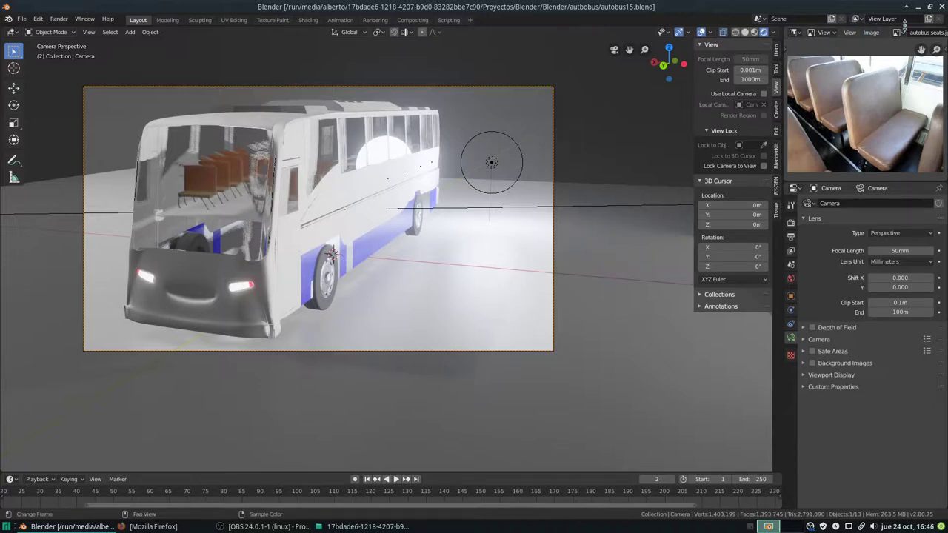
scroll(900, 32, "down", 2)
scroll(892, 33, "down", 2)
scroll(887, 34, "down", 2)
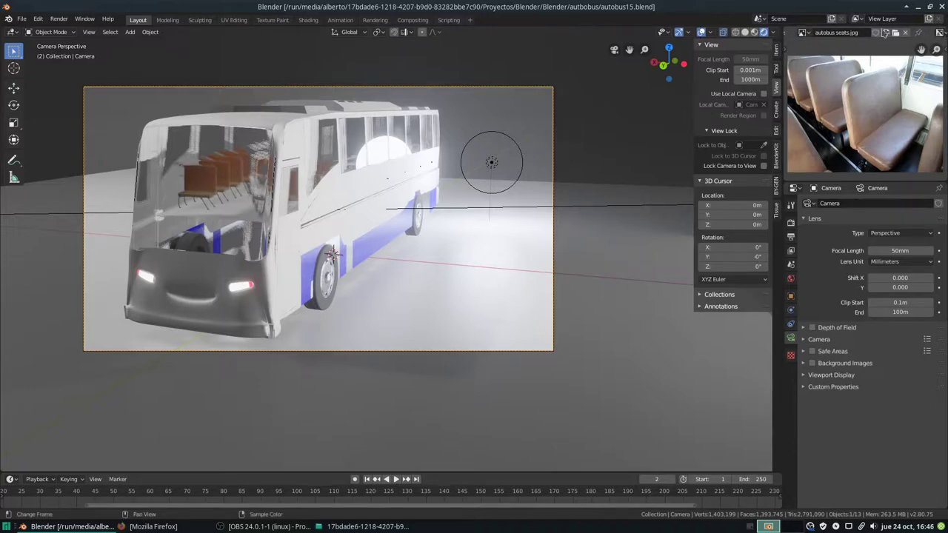
Open 'autobus frente perfil atras.jpg' from Reference/Cars in the Image Editor, browsing with thumbnails
left_click(895, 33)
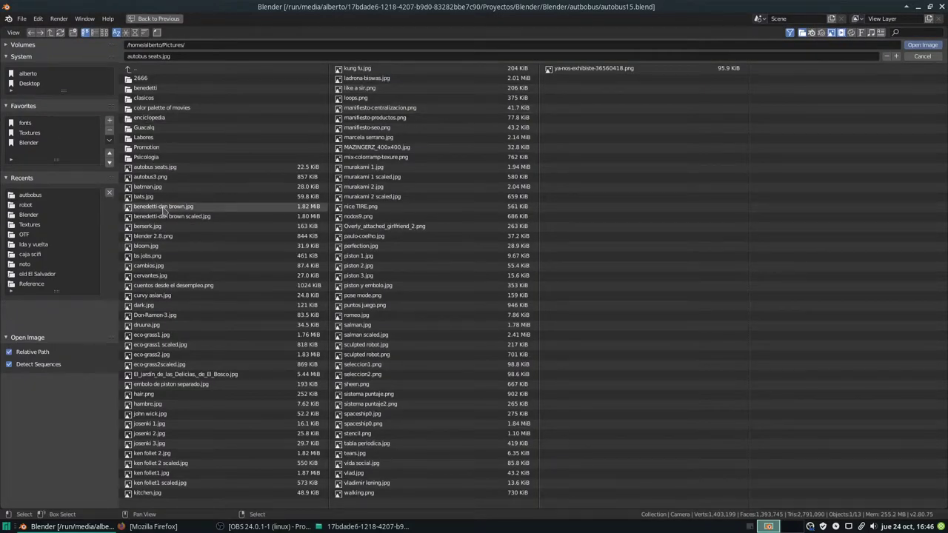
left_click(31, 134)
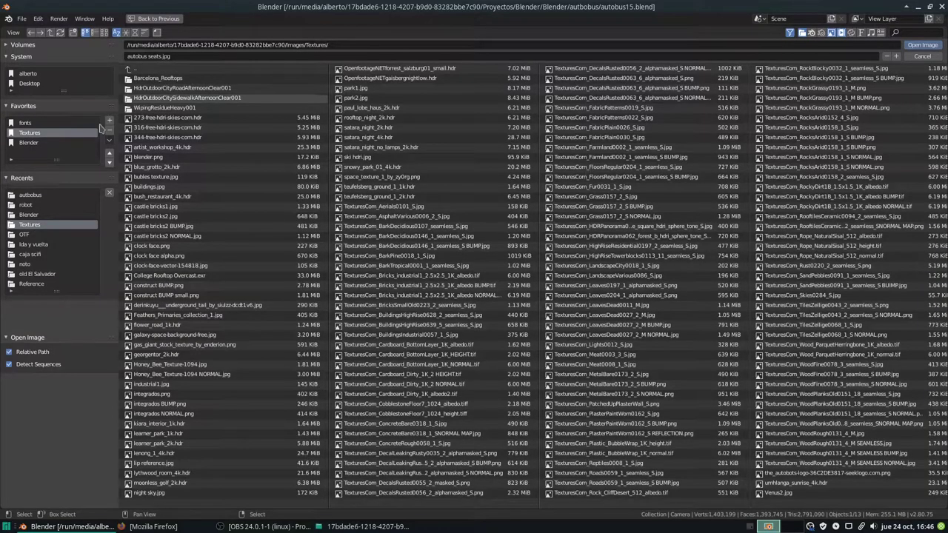
left_click(31, 284)
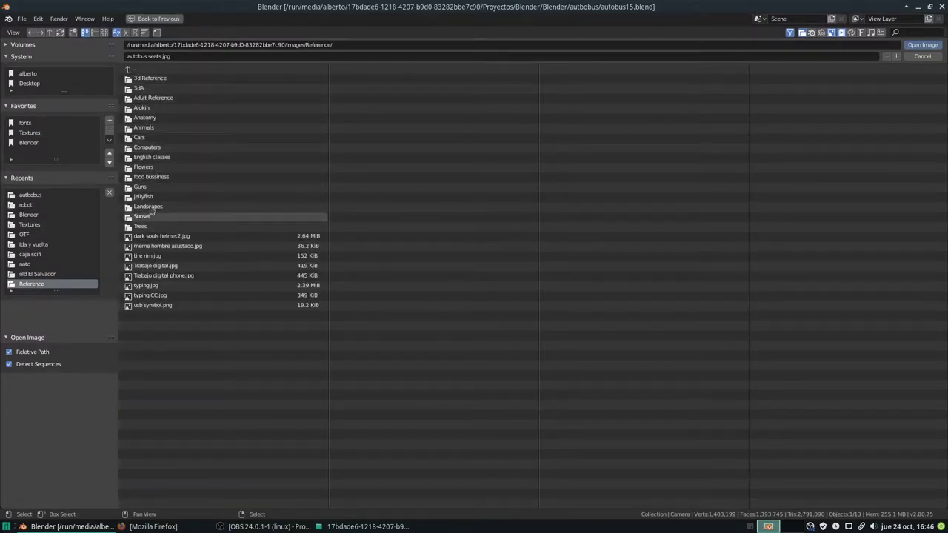
left_click(152, 138)
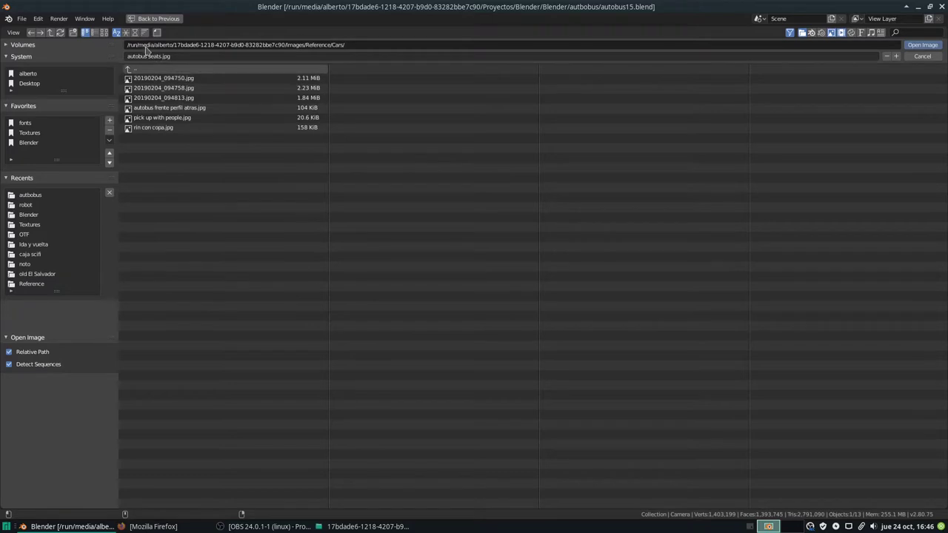
left_click(104, 32)
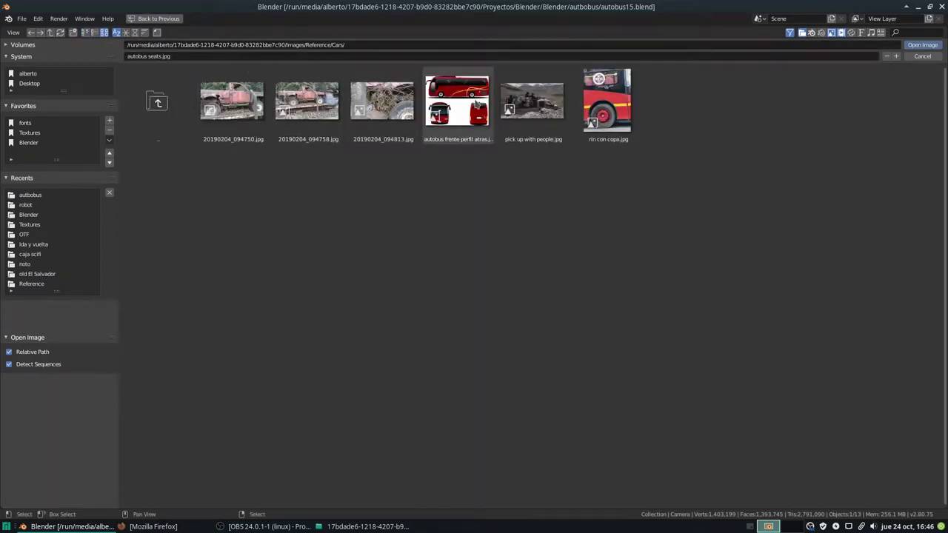
double_click(457, 105)
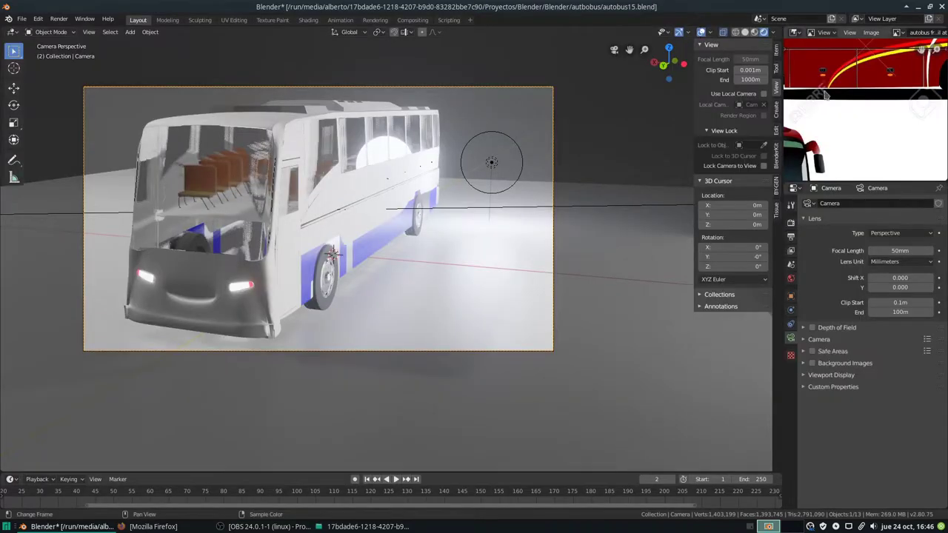
Pan the reference image to the grille and headlight, and orbit the viewport to face the bus front
scroll(826, 94, "down", 4)
scroll(819, 111, "up", 2)
scroll(813, 119, "up", 2)
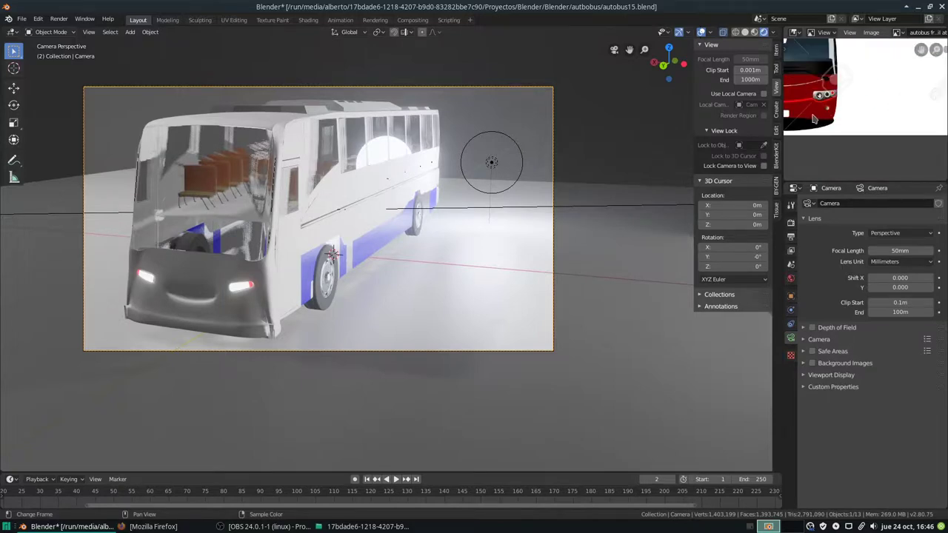
scroll(815, 118, "up", 2)
scroll(888, 111, "up", 2)
scroll(889, 128, "up", 2)
scroll(888, 127, "down", 1)
middle_click_drag(889, 127, 821, 126)
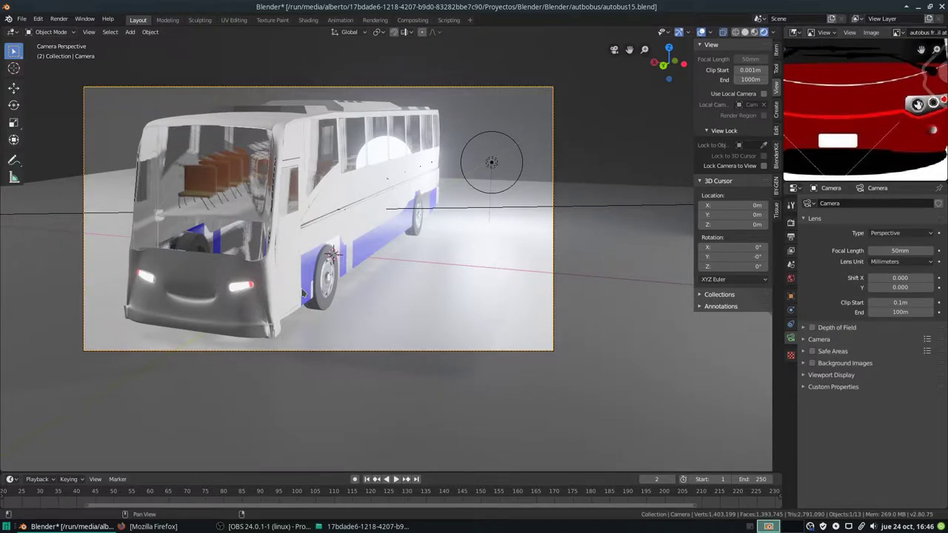
middle_click_drag(331, 278, 186, 275)
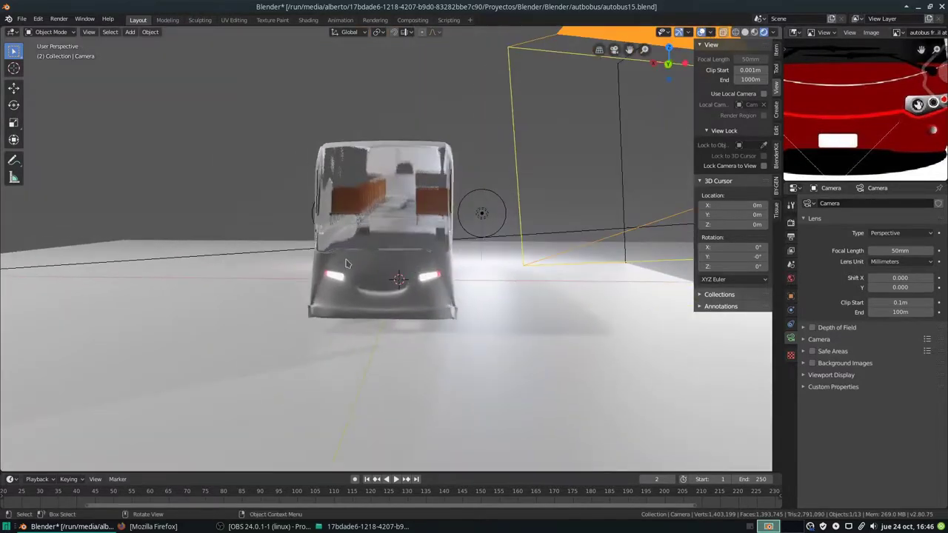
scroll(370, 279, "up", 3)
middle_click_drag(371, 278, 363, 257)
Select the bus body Vert.003 and compare it with the blueprint in front orthographic view
left_click(364, 256)
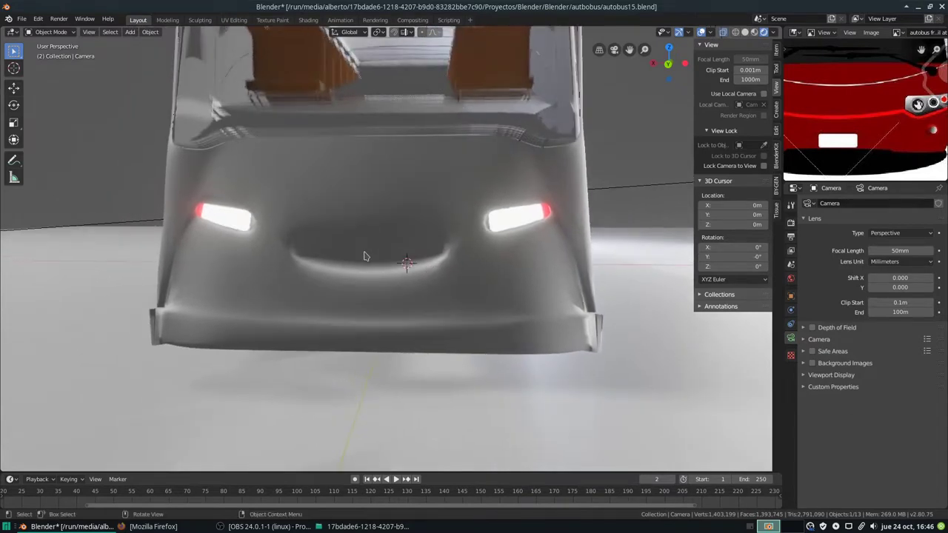
scroll(363, 256, "down", 5)
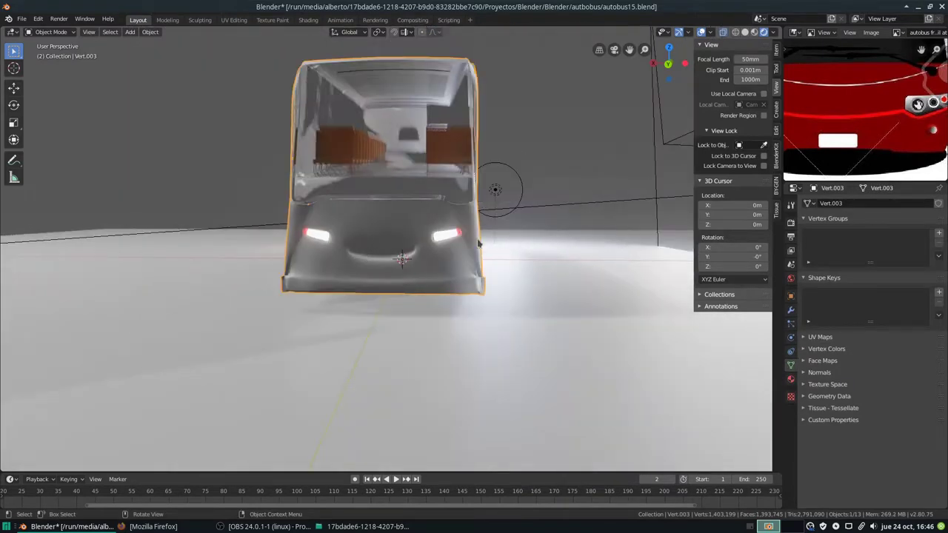
key("KP_1")
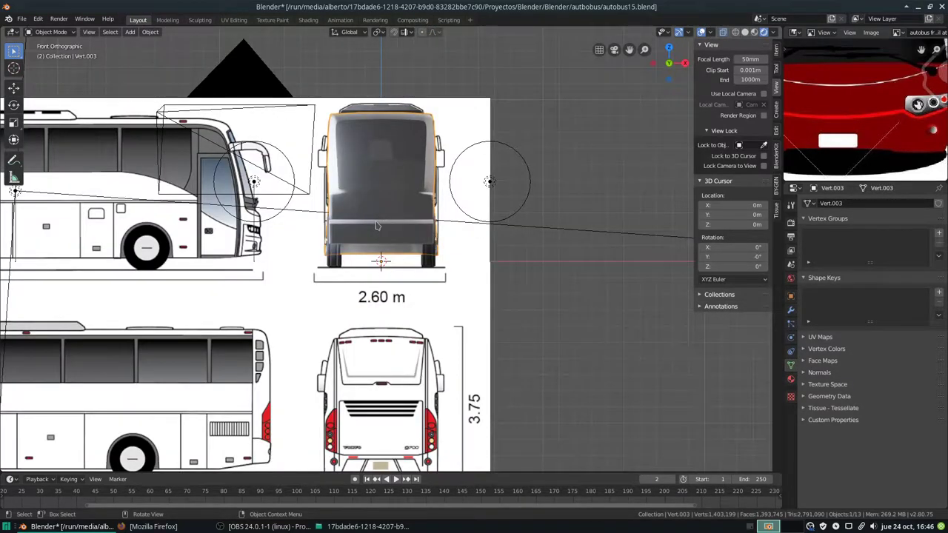
scroll(375, 225, "down", 2)
scroll(376, 225, "down", 2)
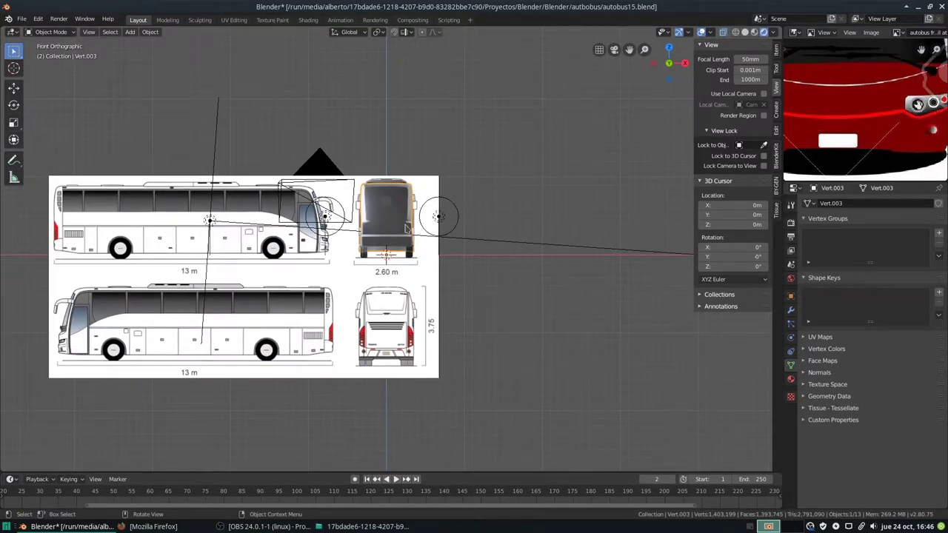
scroll(405, 230, "up", 4)
middle_click_drag(405, 228, 402, 199)
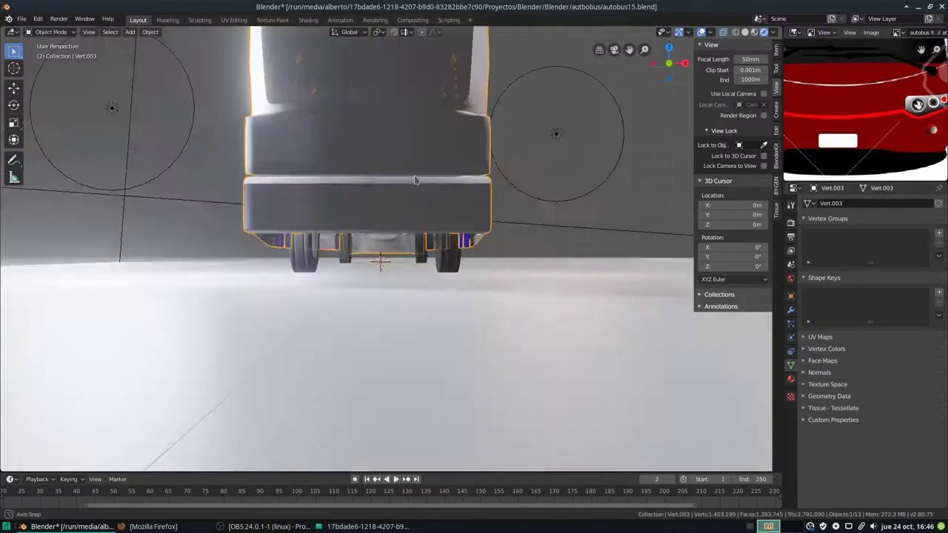
scroll(402, 199, "down", 3)
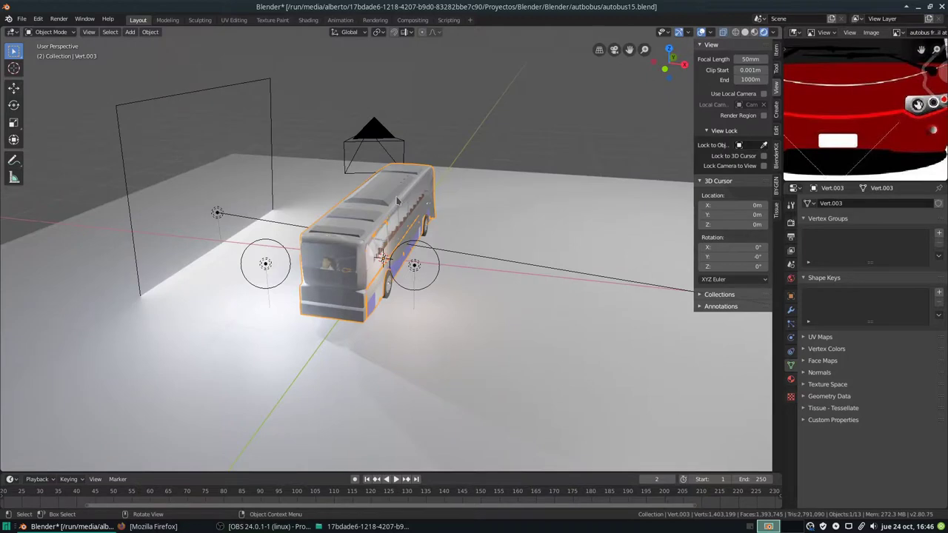
key("KP_1")
scroll(389, 207, "up", 4)
left_click(405, 138, "shift")
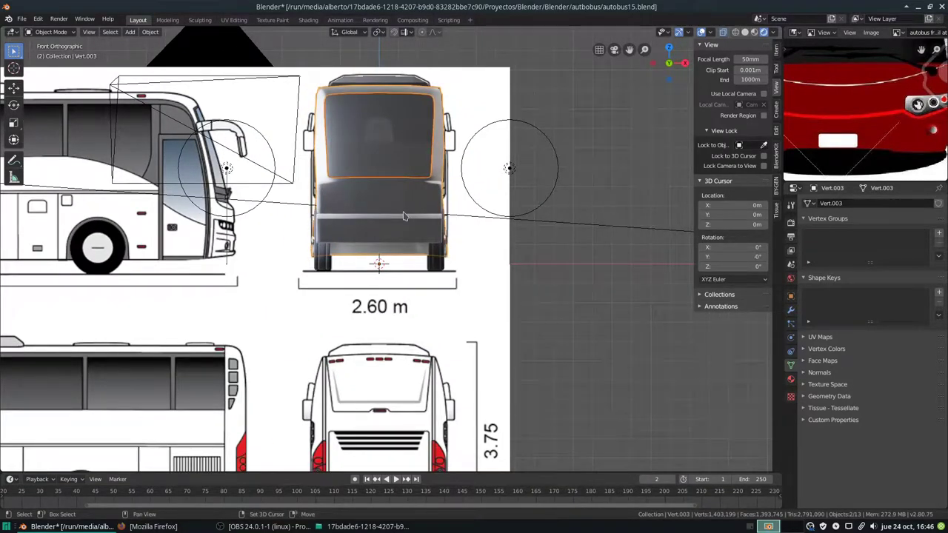
key("h")
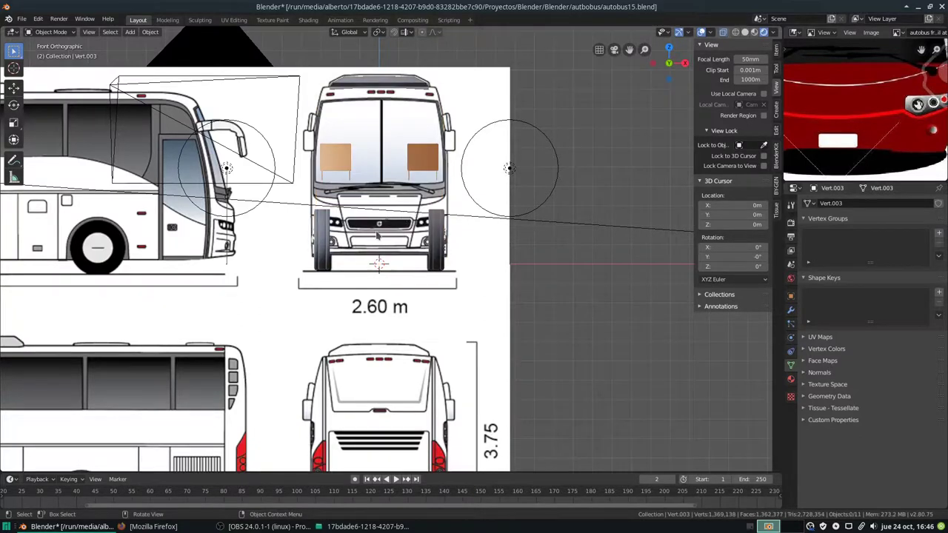
scroll(378, 237, "up", 5)
scroll(324, 172, "up", 1)
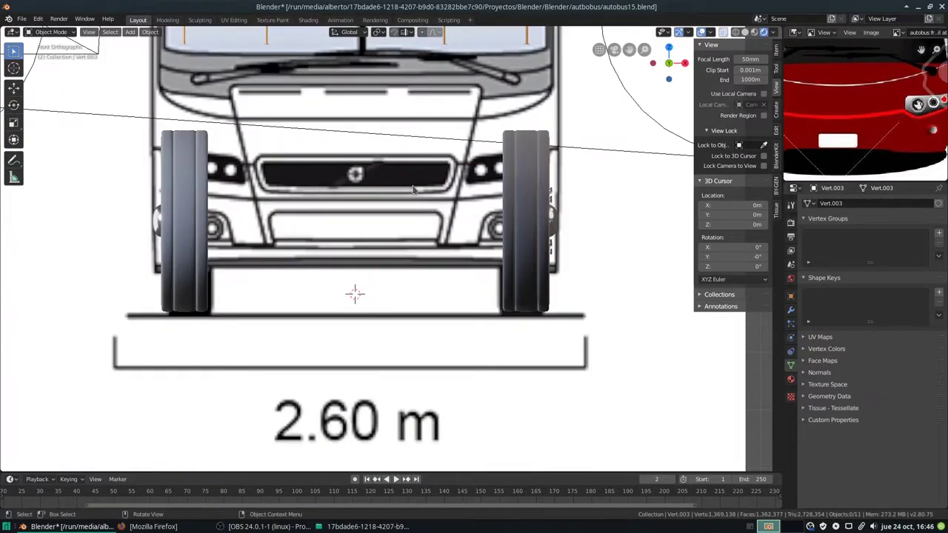
scroll(365, 166, "down", 4)
scroll(365, 166, "down", 1)
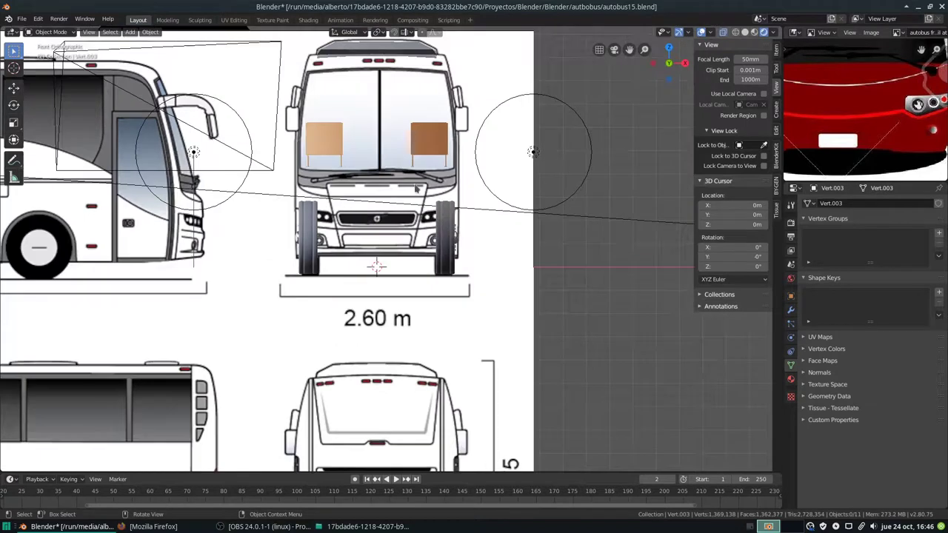
key("alt+h")
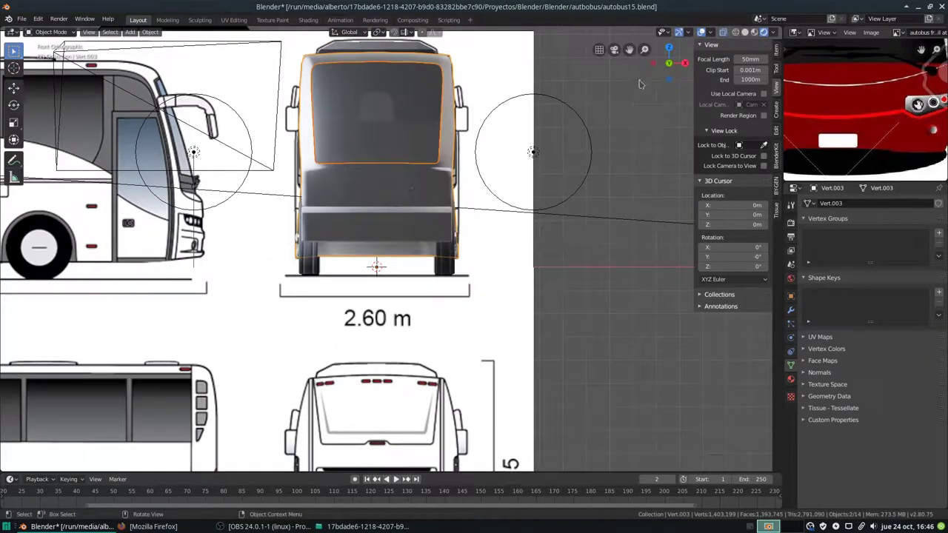
mouse_move(405, 124)
middle_mouse_down()
mouse_move(445, 178)
mouse_move(403, 147)
middle_mouse_up()
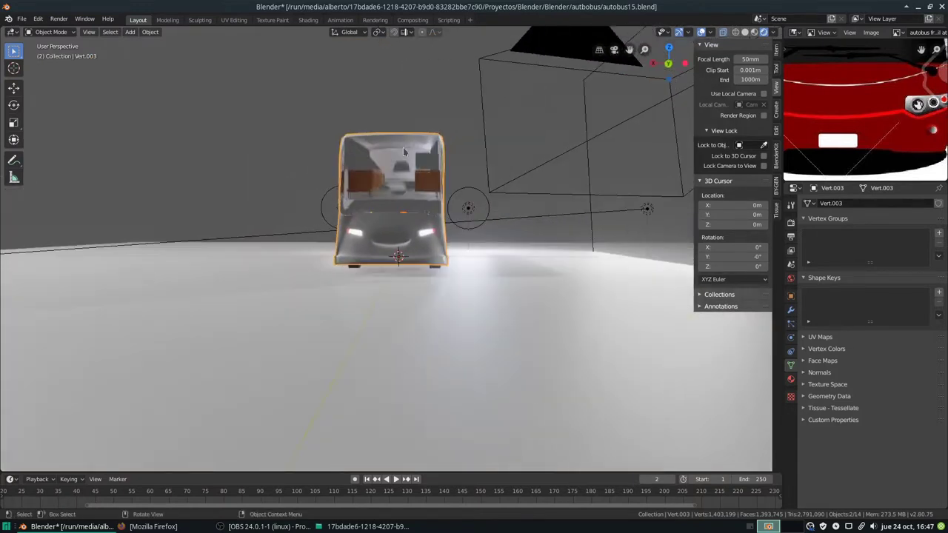
scroll(437, 230, "up", 5)
scroll(404, 226, "down", 2)
scroll(400, 229, "down", 2)
scroll(400, 228, "up", 1)
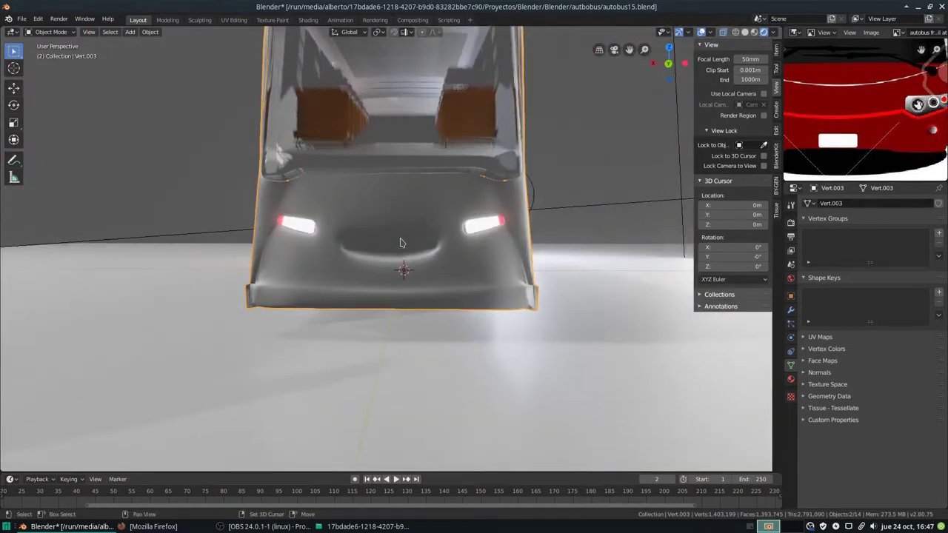
scroll(400, 228, "up", 3)
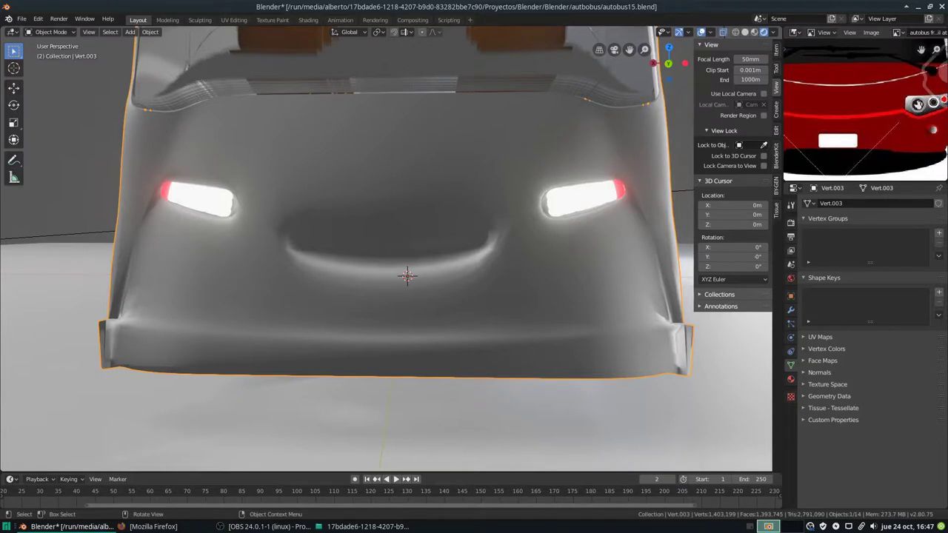
Edit the bus body mesh in face select mode, framing the lower front panel
key("Tab")
scroll(400, 229, "up", 1)
scroll(400, 229, "up", 2)
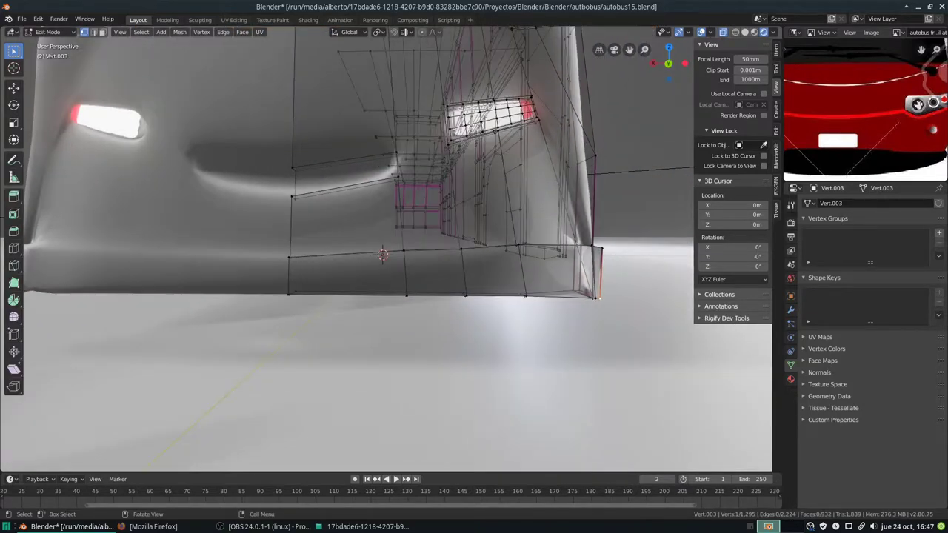
scroll(400, 229, "up", 1)
scroll(400, 229, "up", 1)
scroll(383, 265, "up", 2)
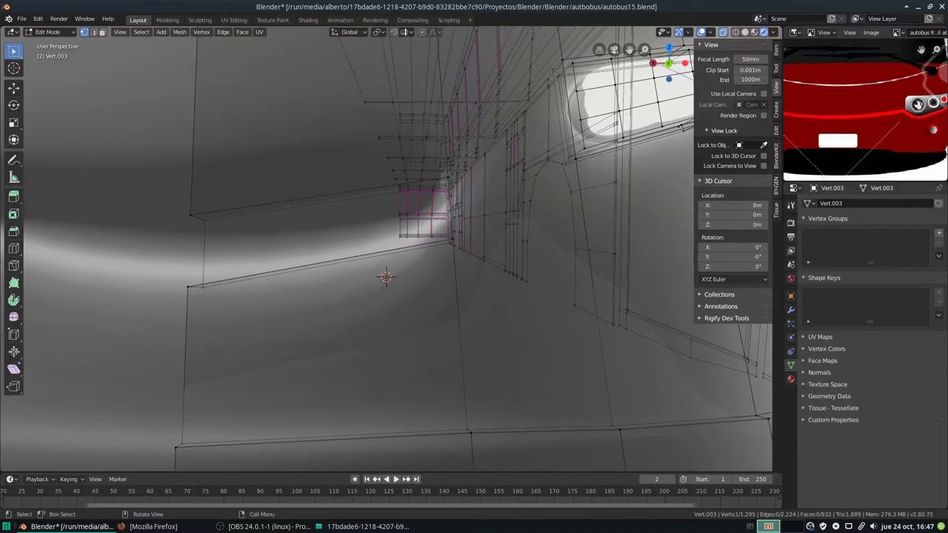
key("3")
scroll(385, 274, "down", 3)
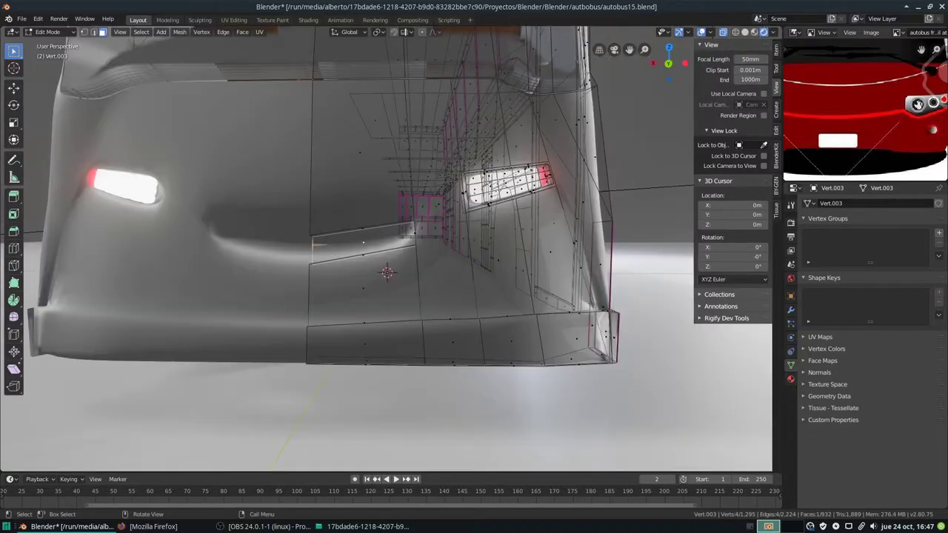
middle_click_drag(385, 274, 400, 222)
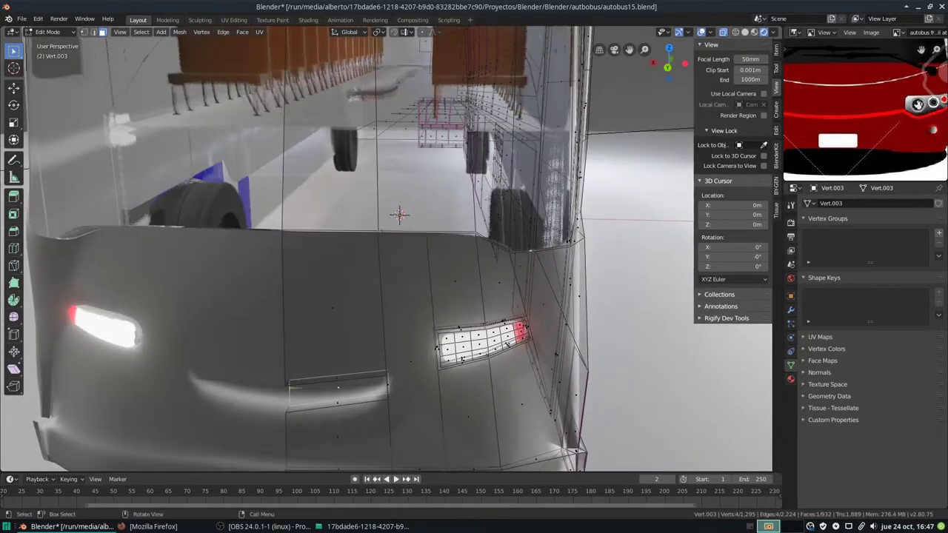
middle_click_drag(385, 274, 385, 245)
scroll(385, 251, "up", 2)
scroll(385, 252, "up", 3)
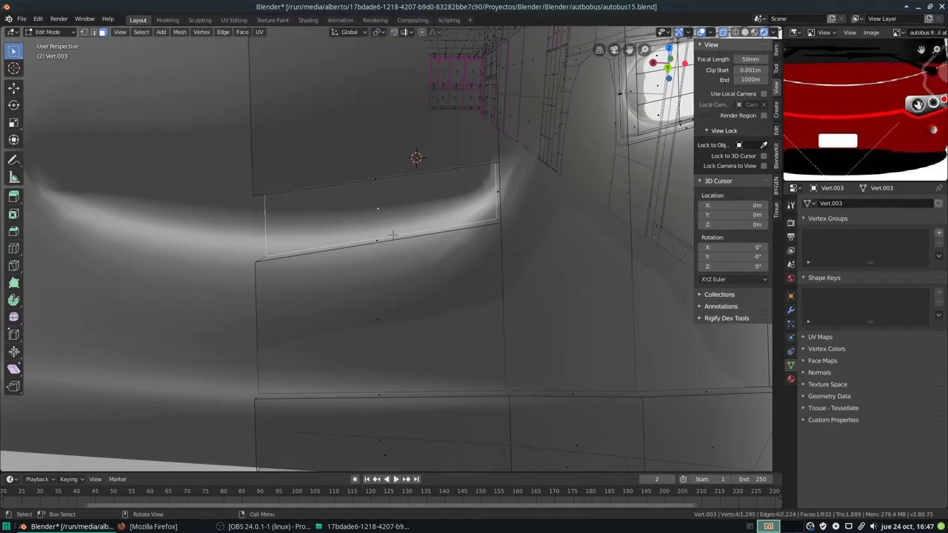
Duplicate the lower panel face and move the copy 0.0155 m along Y
key("shift+d")
key("Escape")
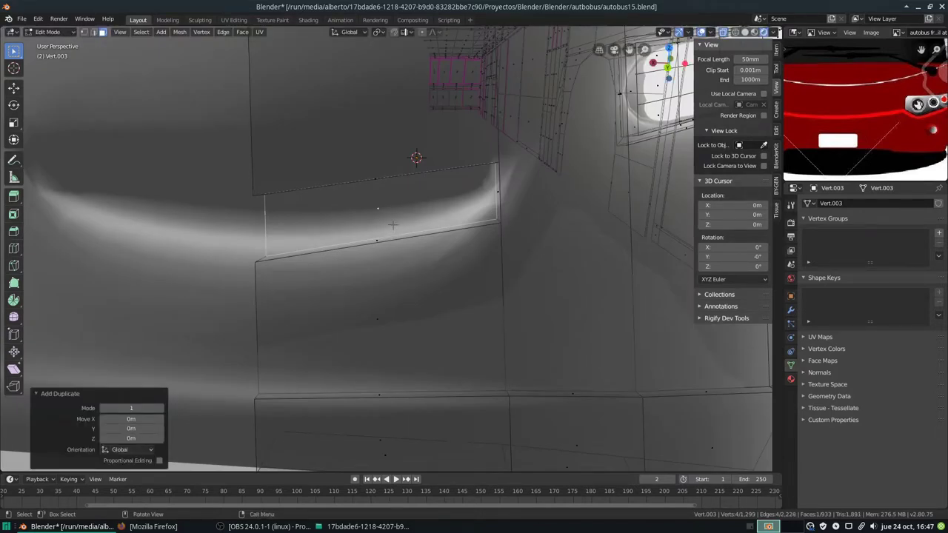
key("g")
key("y")
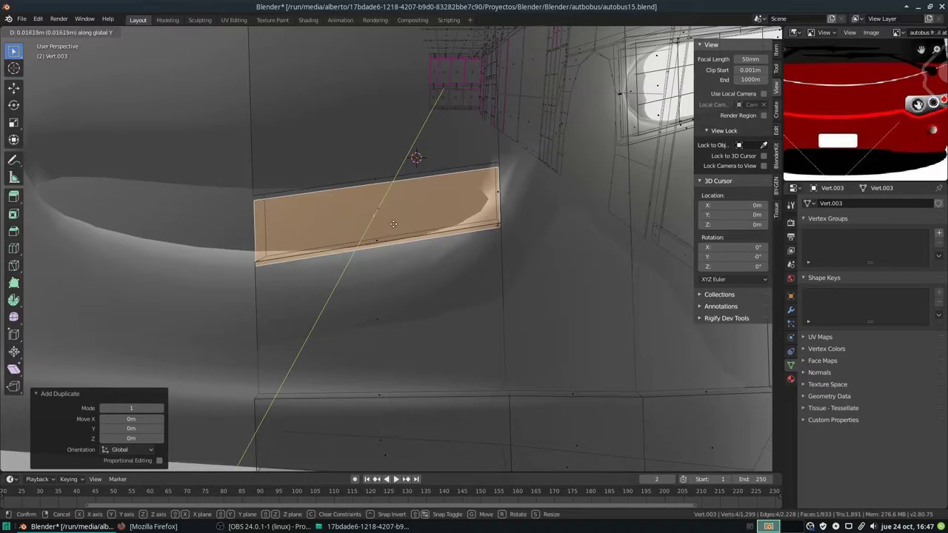
left_click(393, 222)
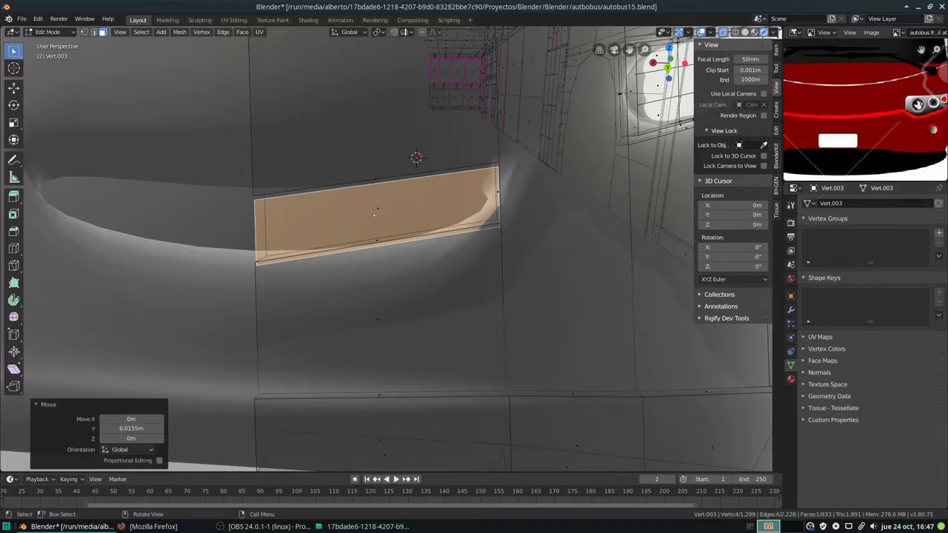
Subdivide the duplicated panel face with Number of Cuts set to 10
right_click(391, 217)
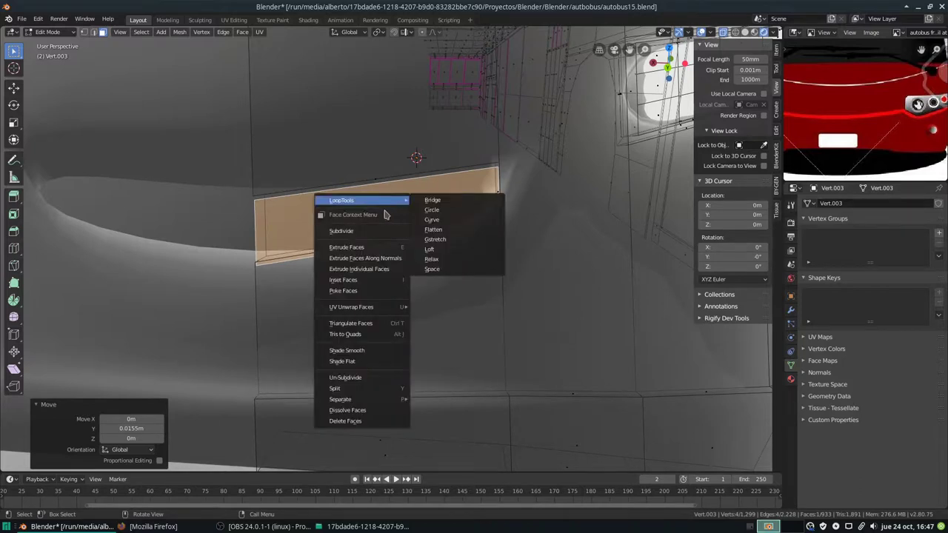
left_click(373, 231)
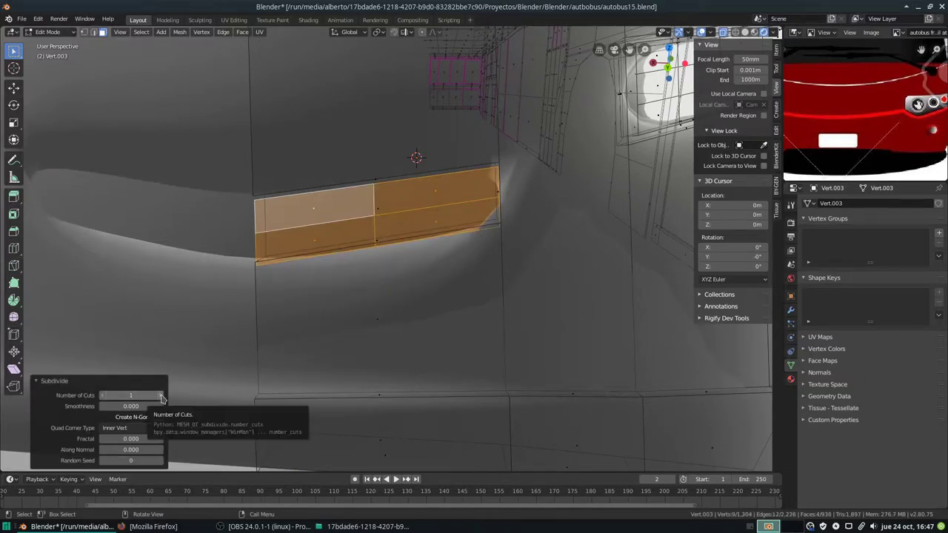
left_click(147, 395)
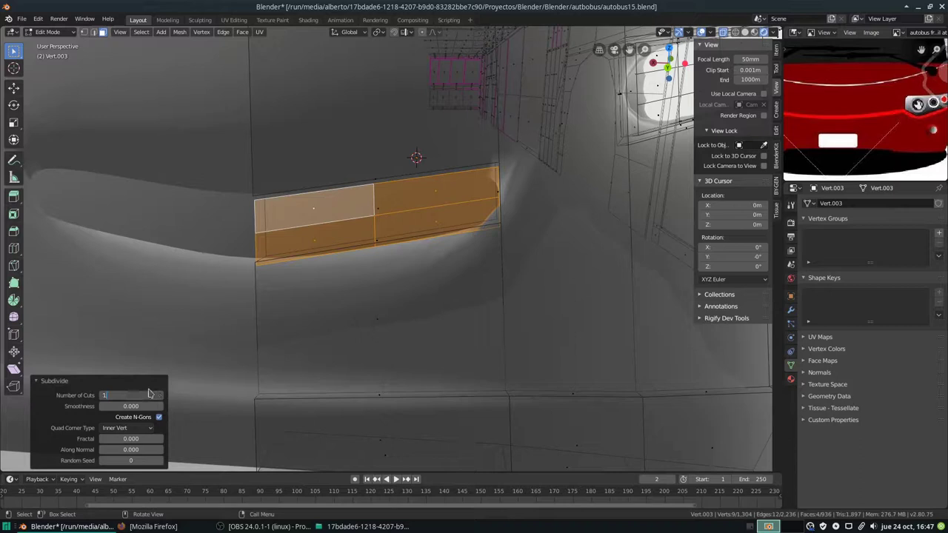
type("10")
key("Return")
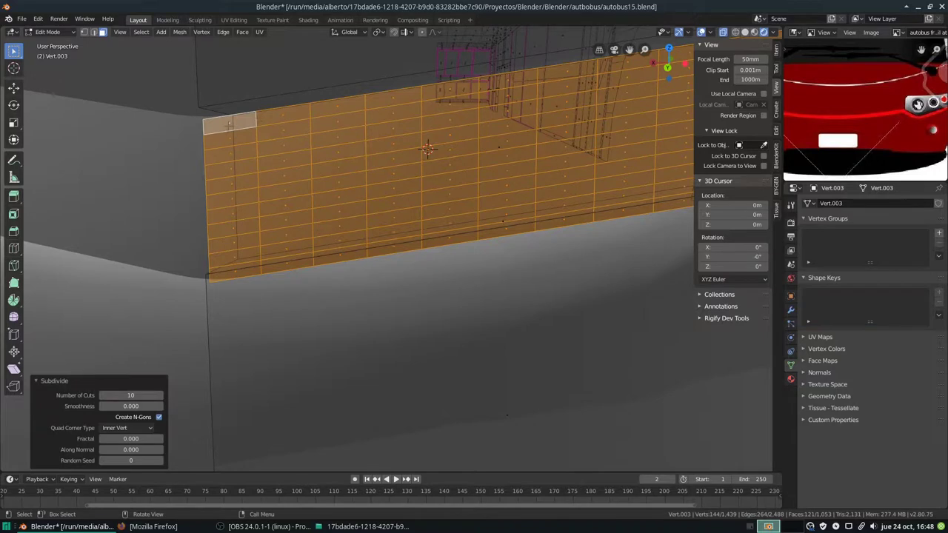
Select the entire connected gridded panel with select linked
left_click(229, 123)
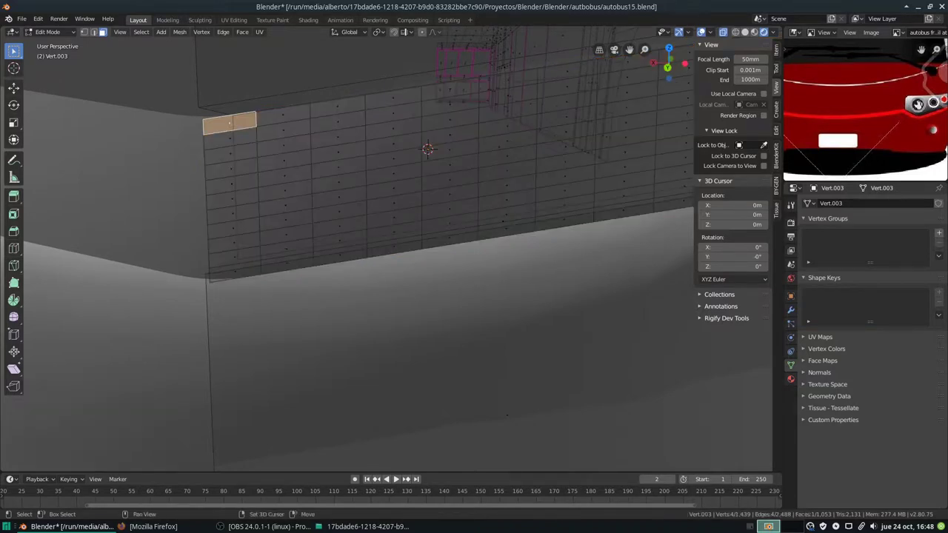
left_click(221, 157, "shift")
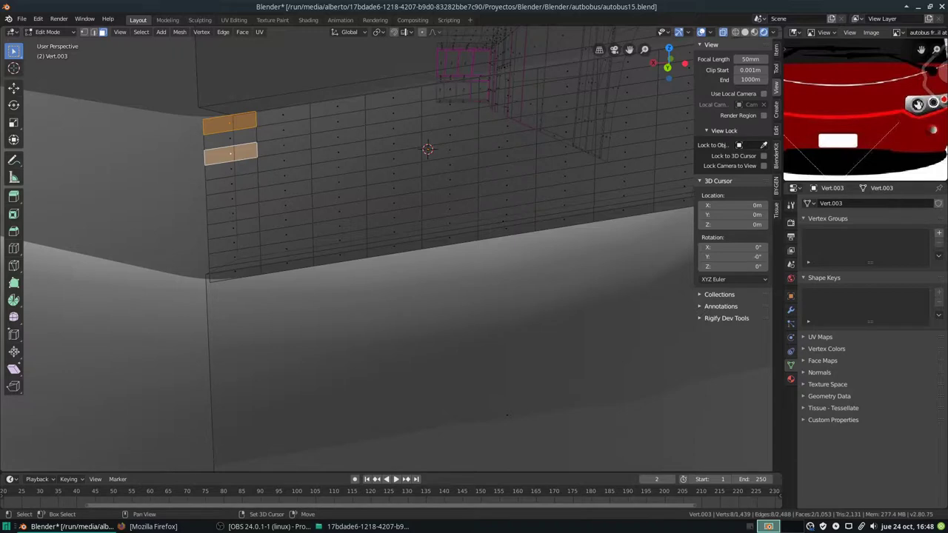
key("ctrl+l")
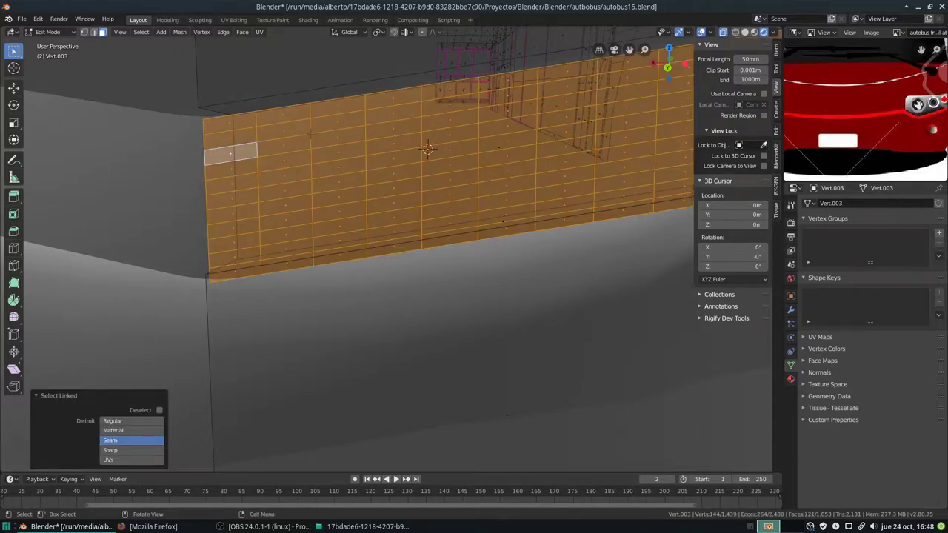
scroll(385, 252, "down", 10)
scroll(305, 146, "up", 3)
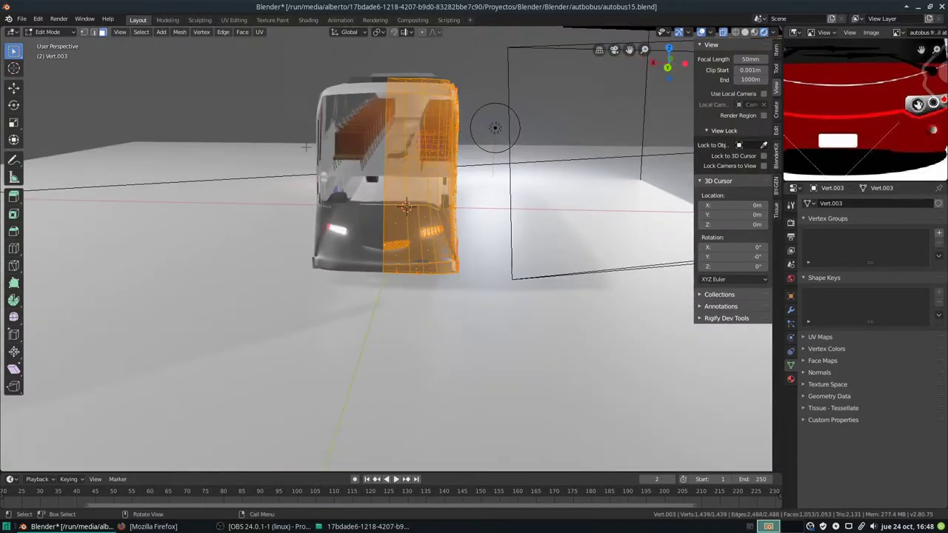
scroll(305, 148, "up", 3)
key("alt+a")
scroll(305, 148, "up", 4)
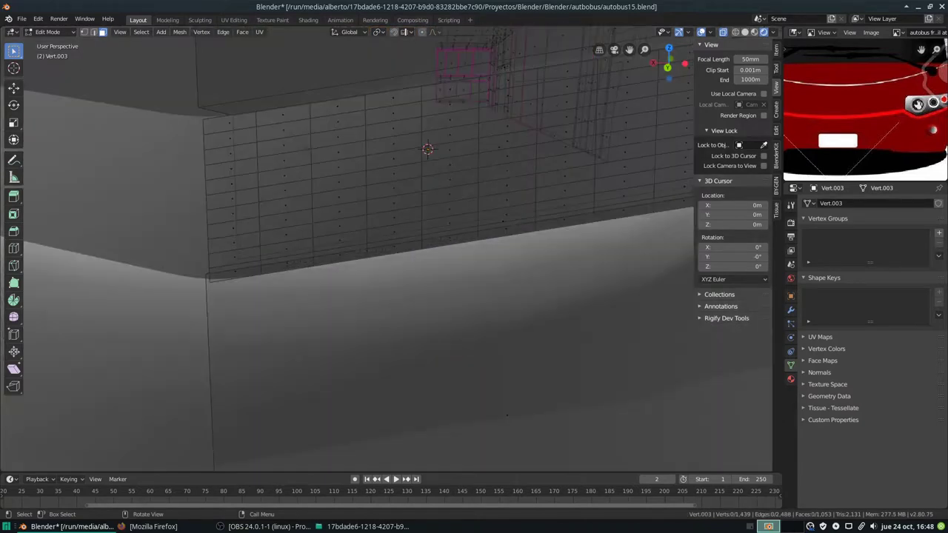
key("l")
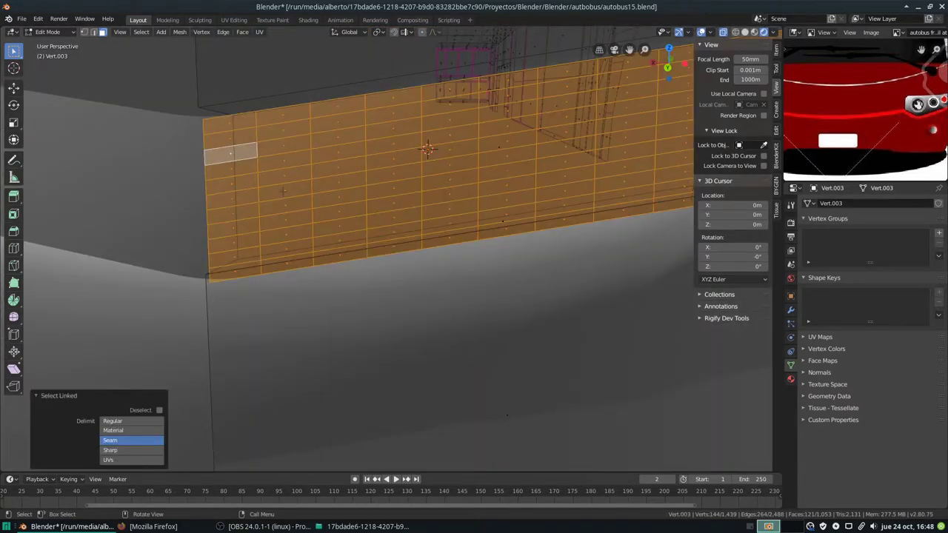
scroll(385, 252, "down", 8)
scroll(385, 252, "up", 5)
scroll(385, 252, "up", 4)
middle_click_drag(386, 252, 459, 237)
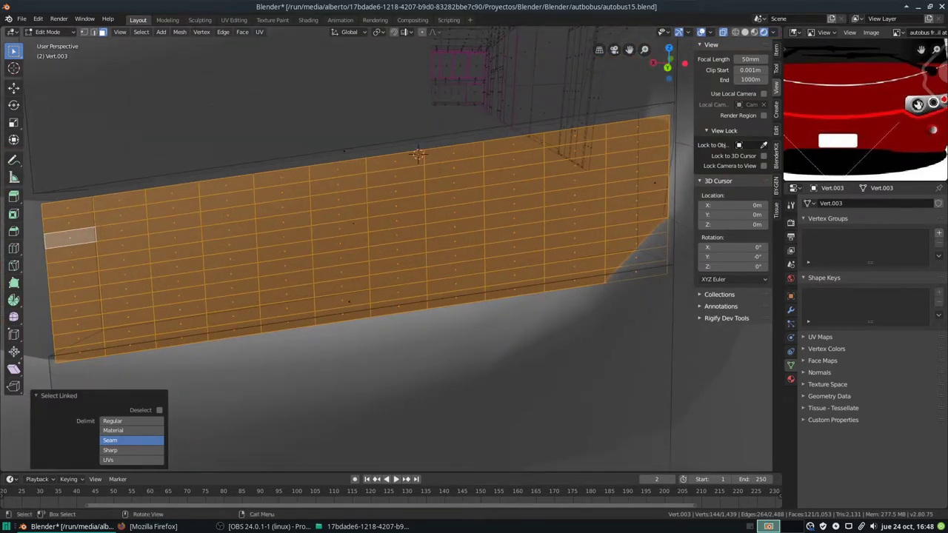
Apply Select > Checker Deselect so alternate grid faces stay selected
left_click(142, 32)
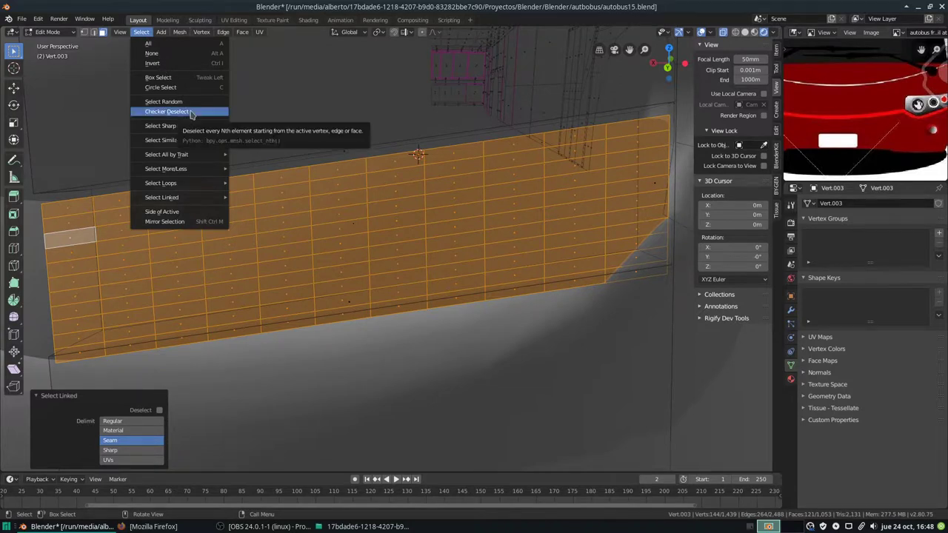
left_click(190, 114)
scroll(356, 244, "down", 5)
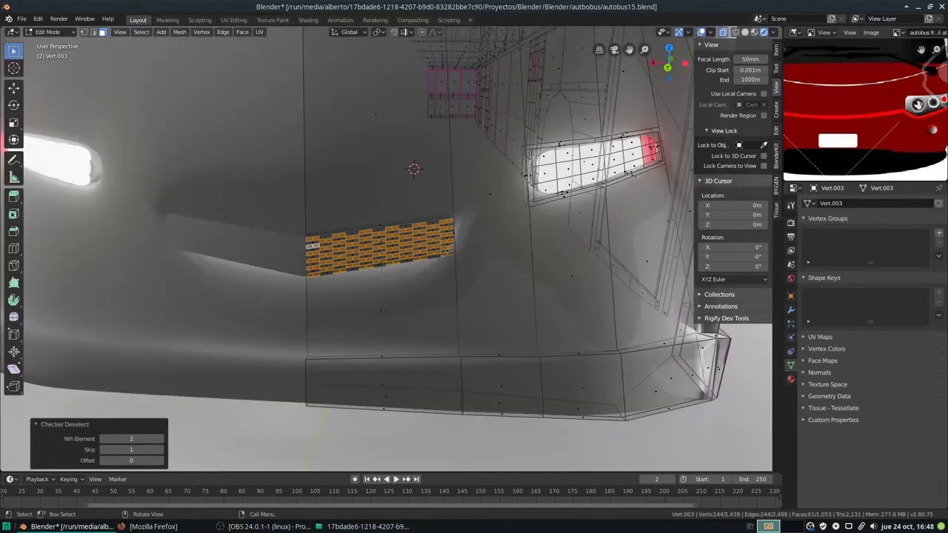
scroll(356, 245, "up", 5)
mouse_move(355, 245)
middle_mouse_down()
mouse_move(355, 326)
mouse_move(359, 318)
middle_mouse_up()
scroll(356, 245, "down", 5)
scroll(367, 282, "up", 7)
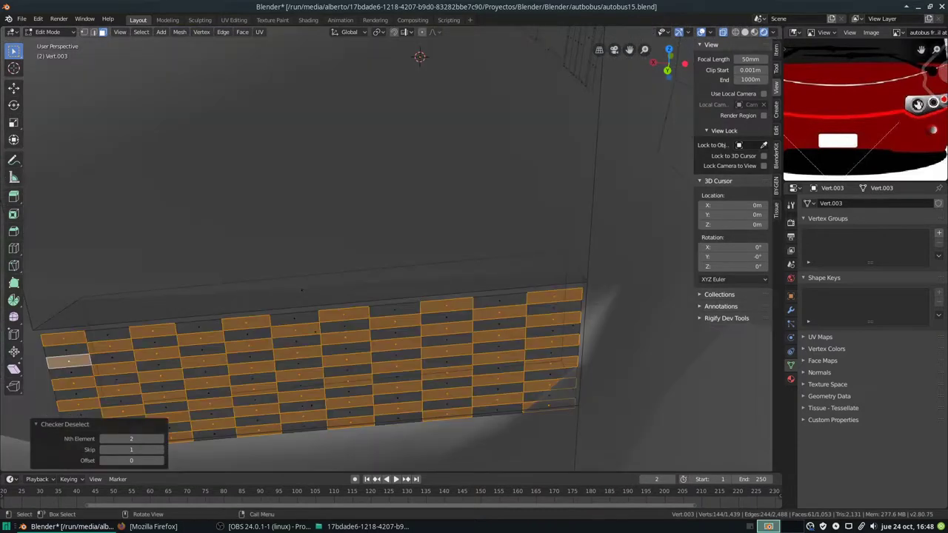
Extrude the checker faces 0.00468 m along their normals and view the grille in Object Mode
key("e")
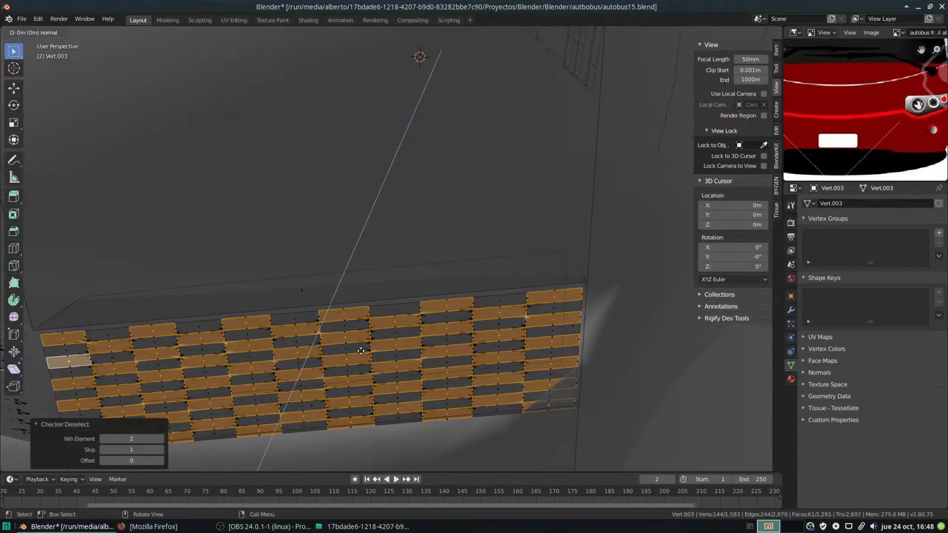
left_click(363, 342)
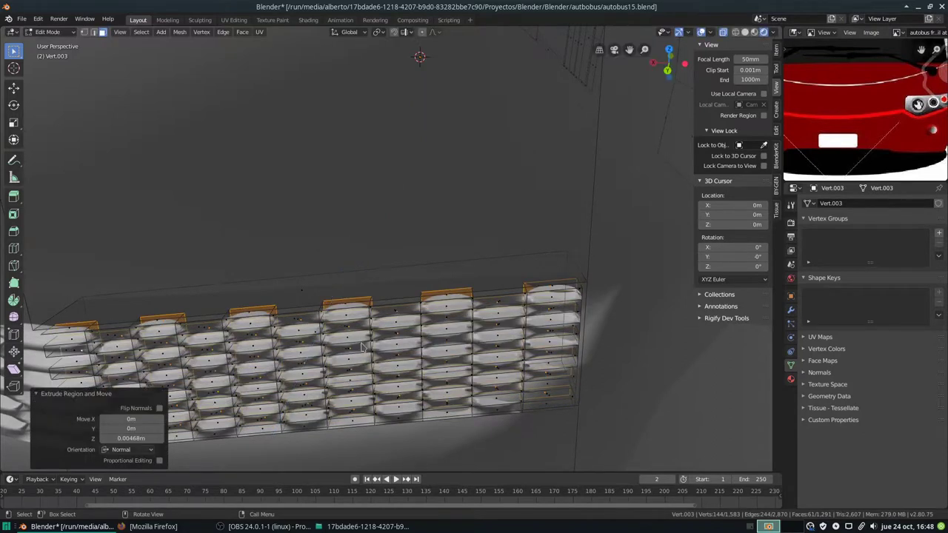
key("Tab")
scroll(361, 344, "down", 5)
scroll(370, 318, "down", 2)
middle_click_drag(370, 317, 406, 214)
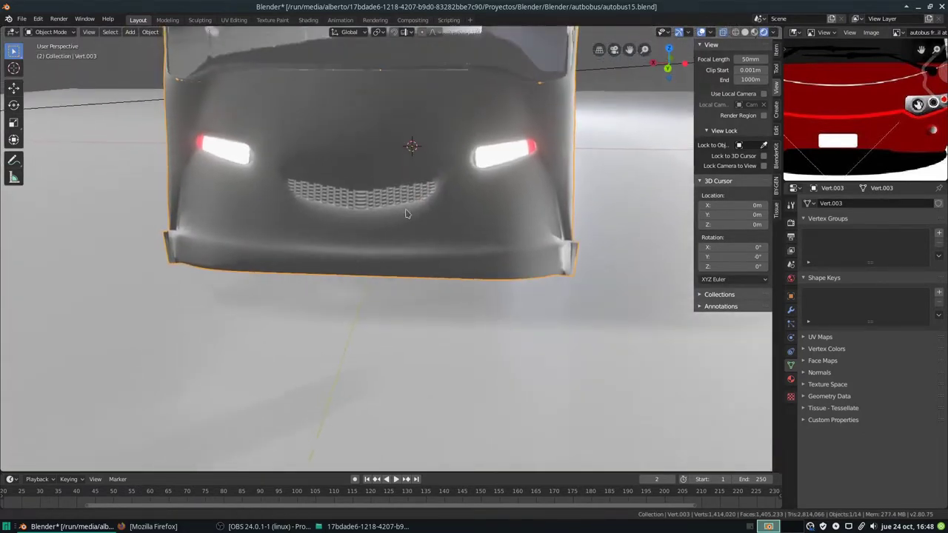
scroll(406, 215, "up", 3)
scroll(407, 194, "down", 3)
scroll(417, 228, "down", 2)
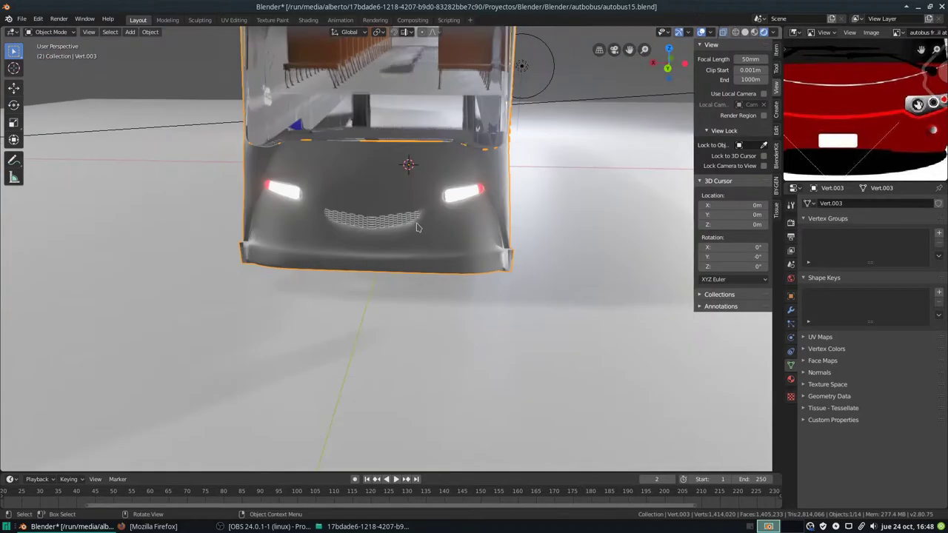
scroll(416, 232, "up", 2)
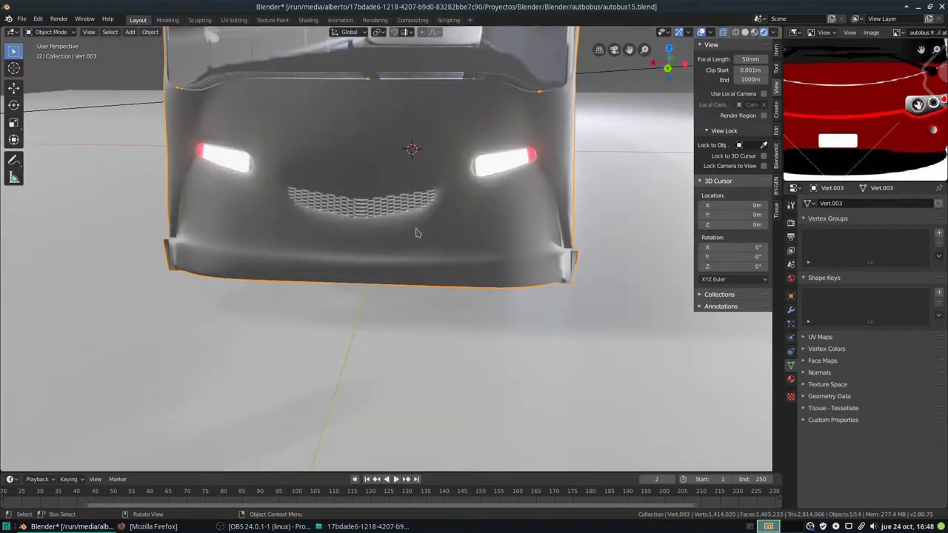
scroll(417, 232, "down", 1)
scroll(419, 232, "down", 1)
scroll(434, 231, "up", 1)
scroll(428, 233, "up", 1)
Show the Material Properties and, back in Edit Mode, select the connected right part of the grille
left_click(791, 379)
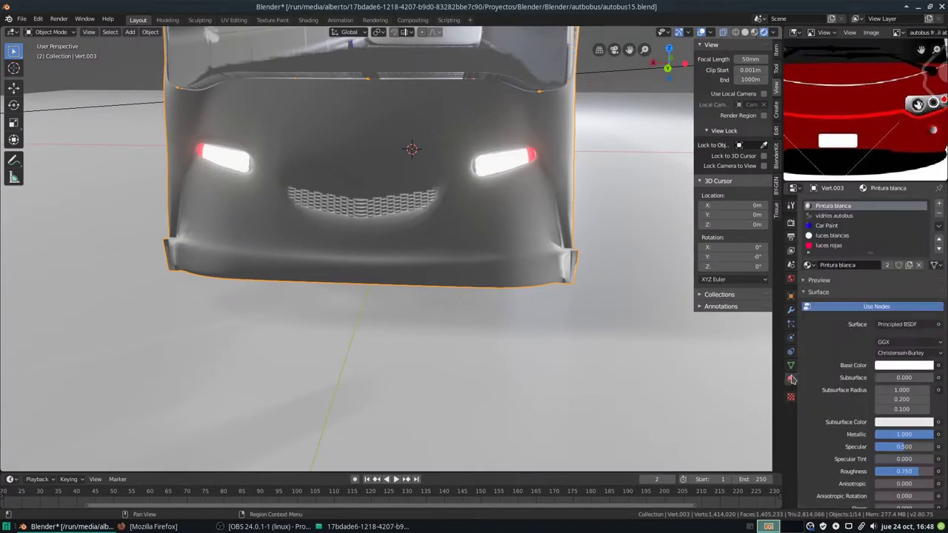
key("Tab")
scroll(415, 244, "up", 3)
scroll(414, 245, "down", 2)
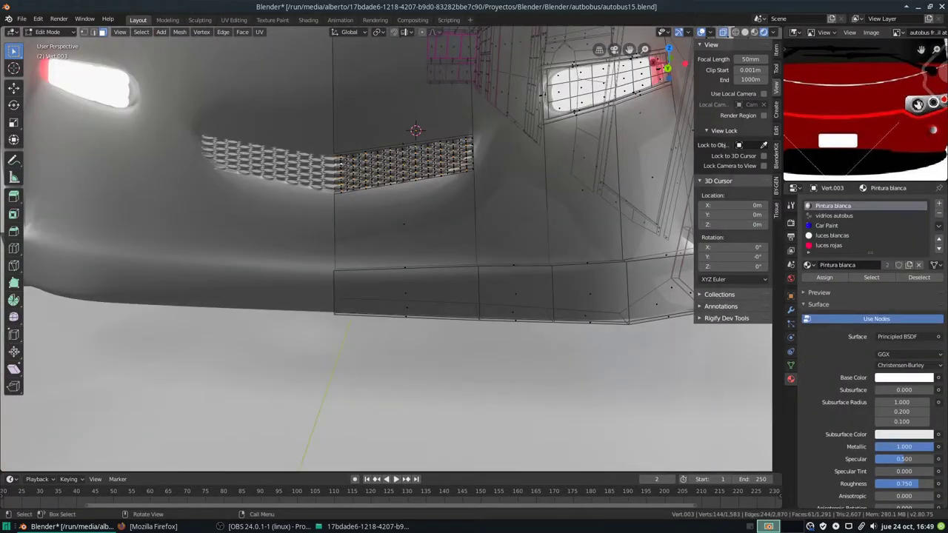
key("l")
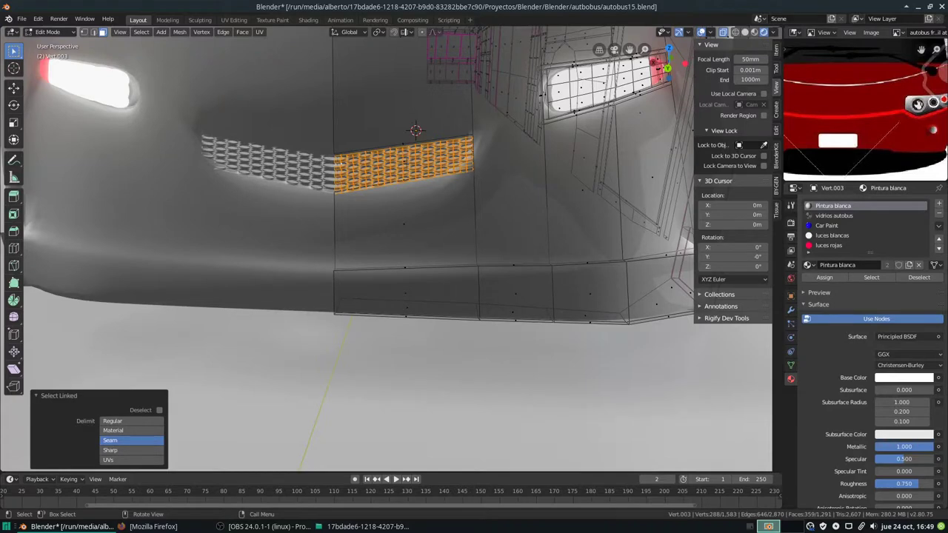
scroll(414, 244, "up", 4)
scroll(415, 244, "down", 3)
scroll(414, 245, "down", 1)
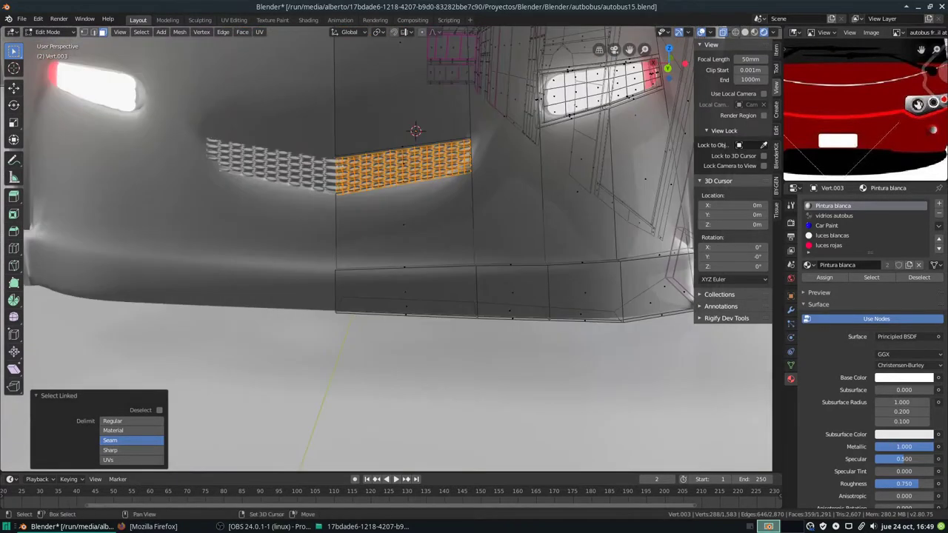
middle_click_drag(415, 244, 394, 254, "shift")
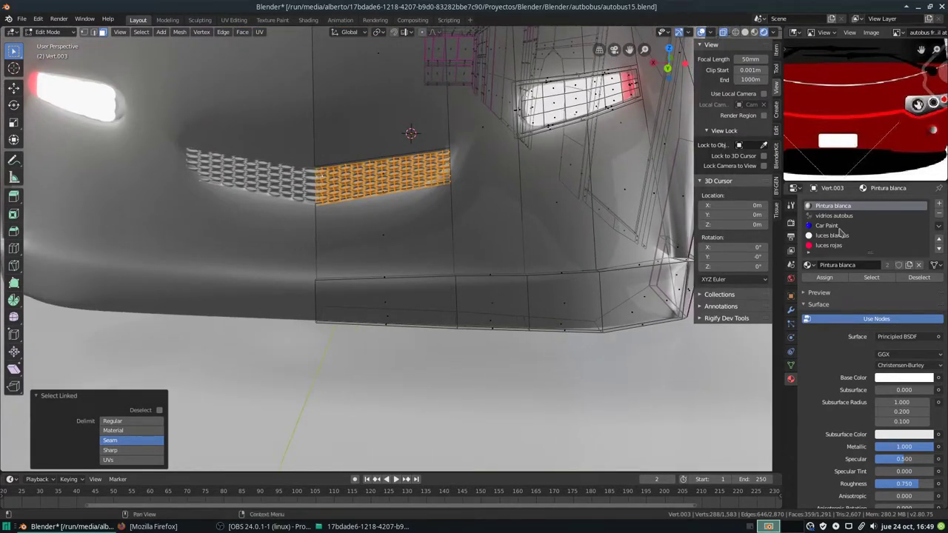
scroll(841, 232, "down", 1)
scroll(840, 233, "down", 1)
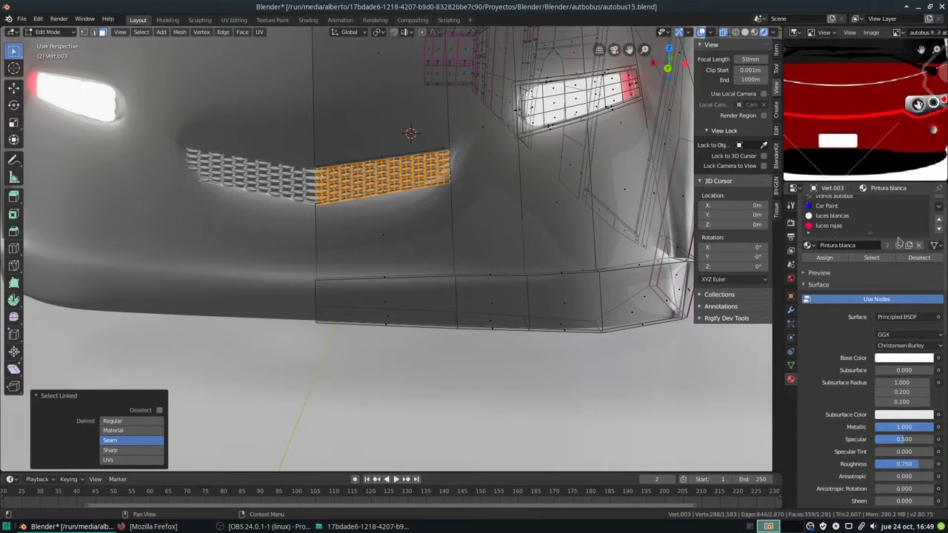
scroll(852, 248, "up", 1)
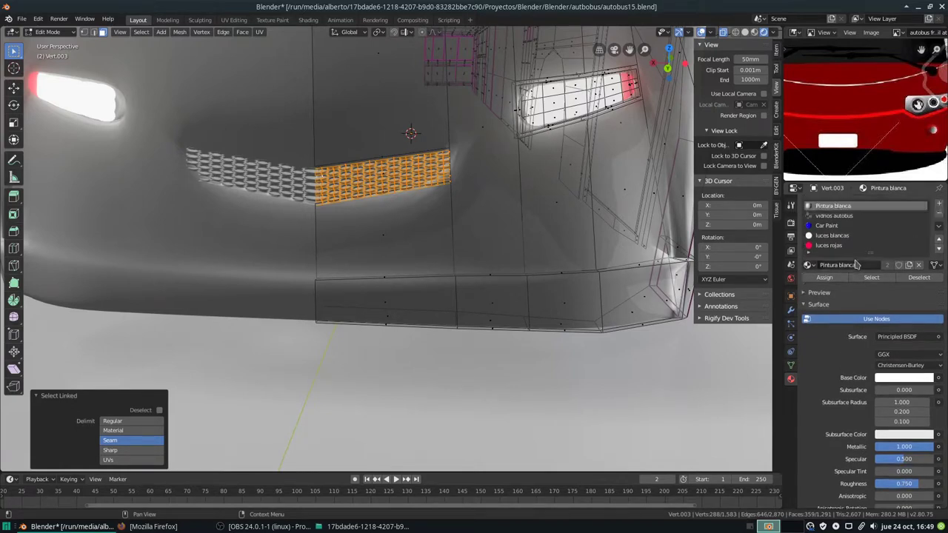
Add a new material slot with a new material named 'metalico reflectivo'
left_click(938, 204)
left_click(844, 267)
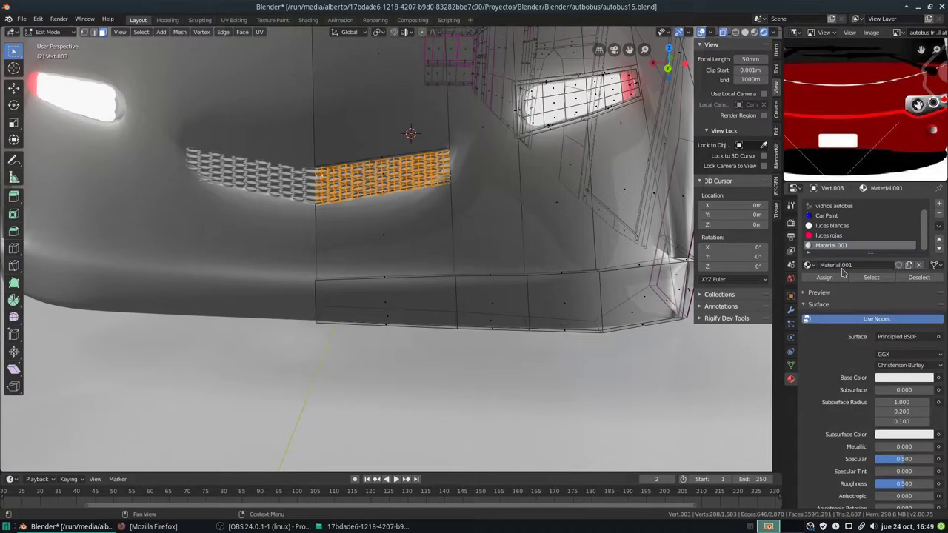
double_click(835, 264)
type("metalico refl")
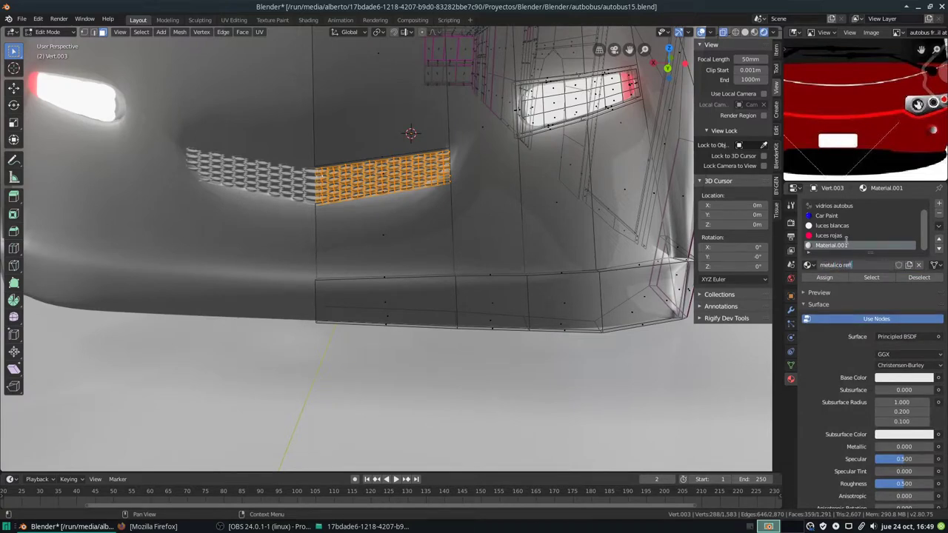
type("ectivo")
key("Return")
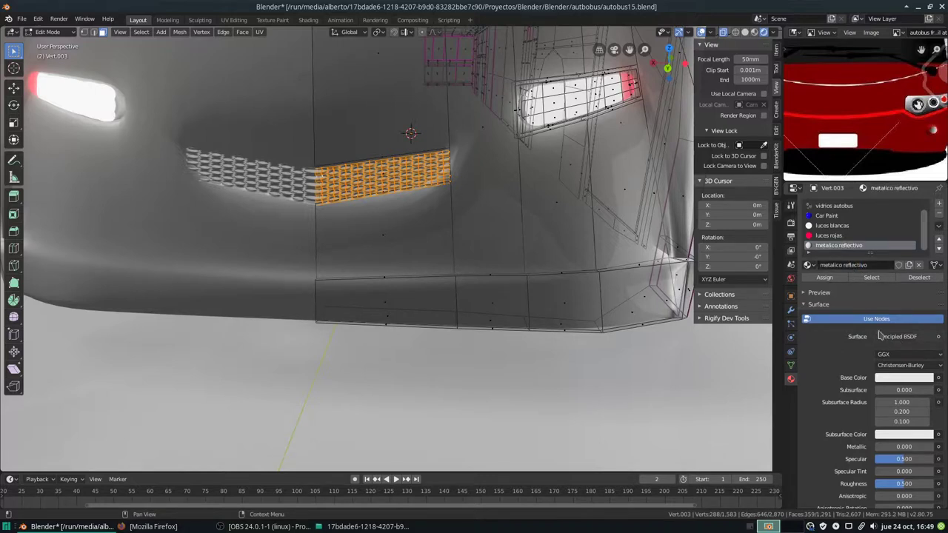
Set the material's Metallic to 1.0 and Roughness to 0.15
scroll(822, 355, "down", 1)
scroll(818, 360, "down", 1)
scroll(817, 360, "down", 1)
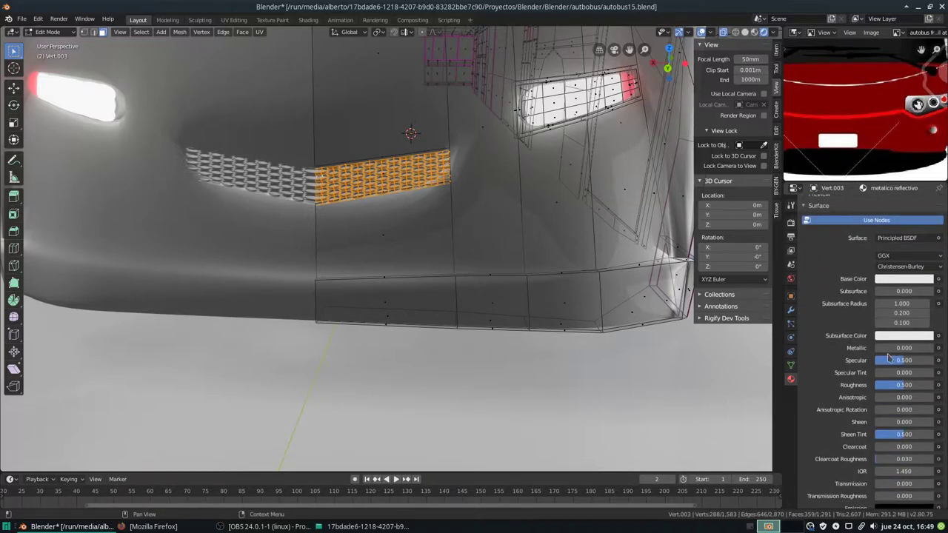
left_click_drag(889, 348, 935, 348)
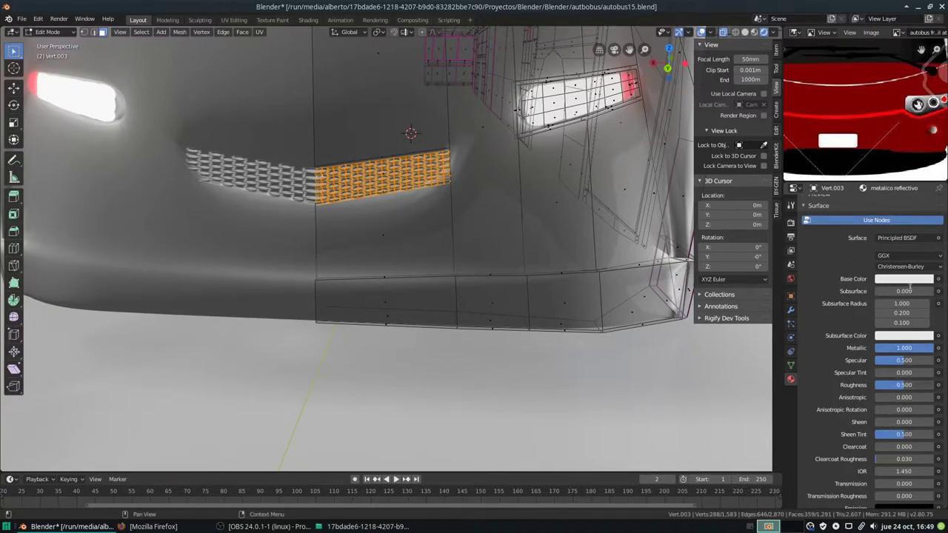
key("BackSpace")
type("0.15")
key("Return")
scroll(851, 244, "up", 3)
Assign 'metalico reflectivo' to the grille faces and view the shiny studs in Object Mode
left_click(825, 278)
scroll(385, 252, "down", 3)
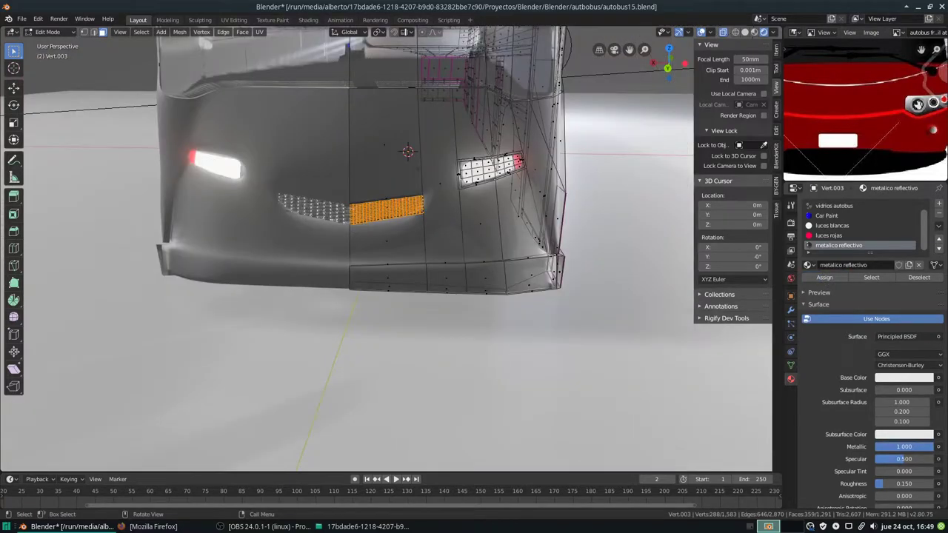
key("Tab")
scroll(402, 203, "up", 3)
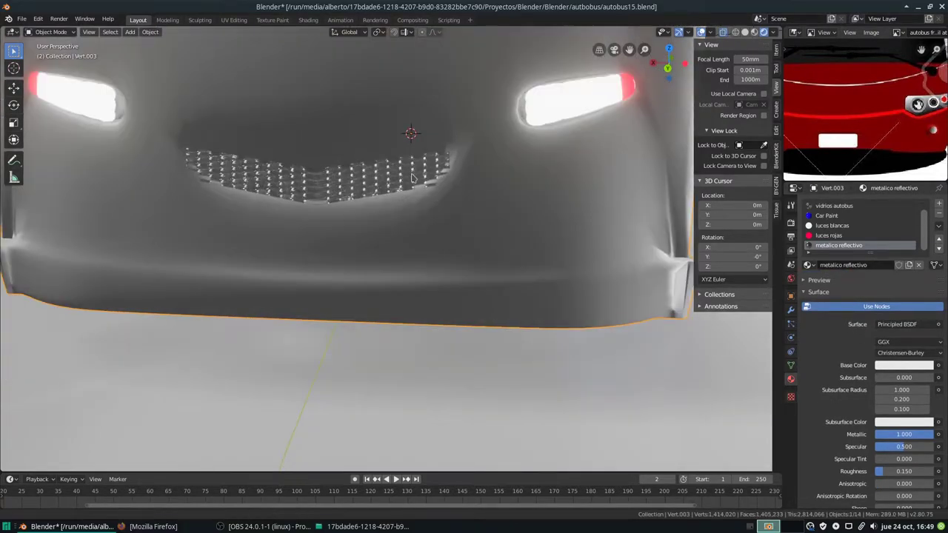
scroll(413, 178, "down", 4)
mouse_move(413, 178)
middle_mouse_down()
mouse_move(430, 188)
mouse_move(321, 285)
middle_mouse_up()
scroll(320, 285, "down", 3)
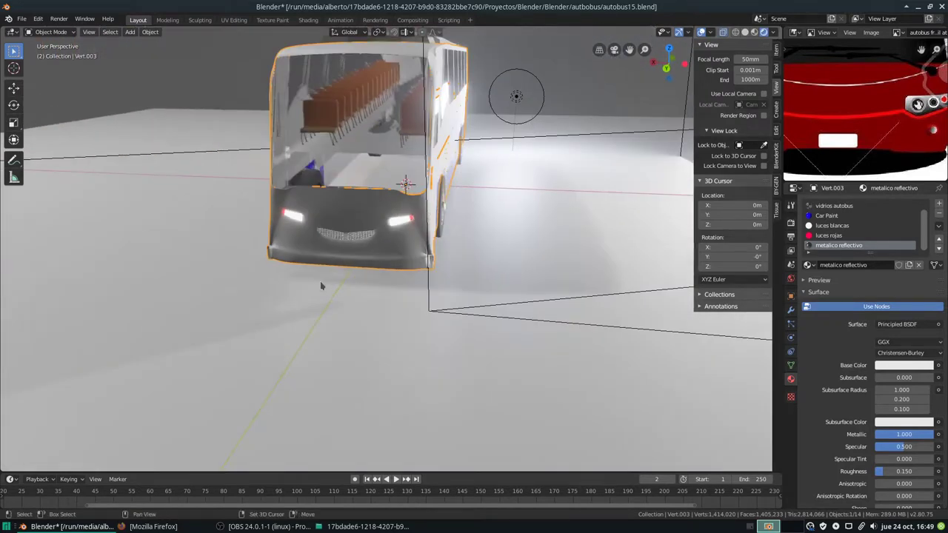
key("shift+a")
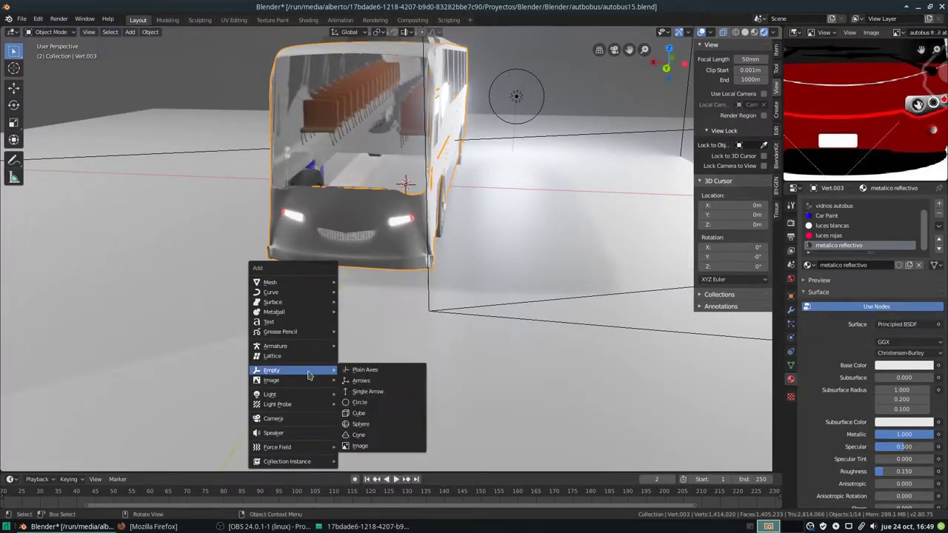
mouse_move(270, 393)
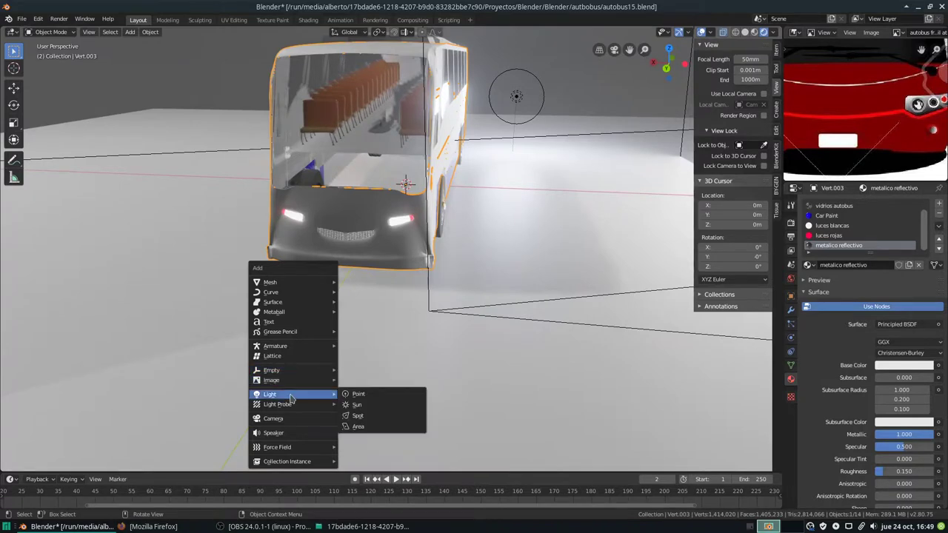
Add a point light in front of the grille, moved 1.89 m along Y and 0.18 m up
left_click(352, 398)
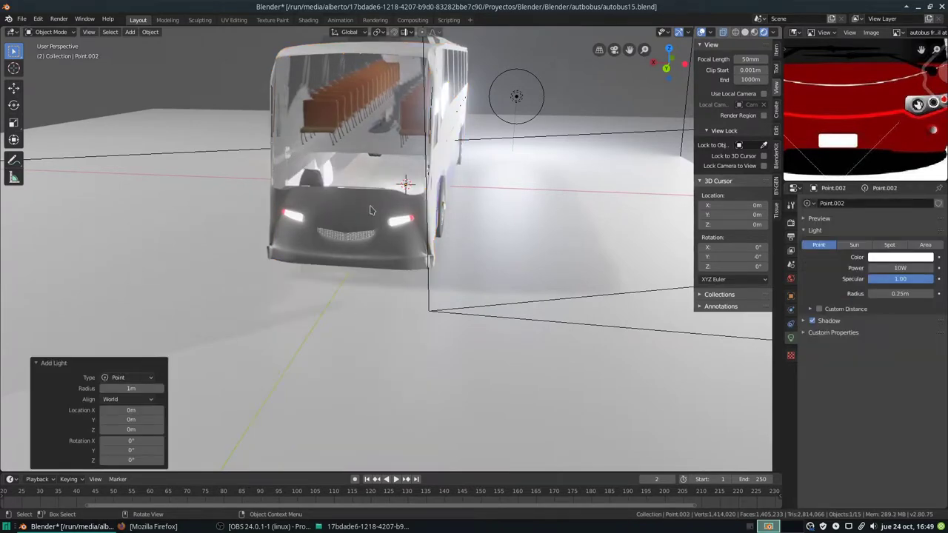
key("g")
key("y")
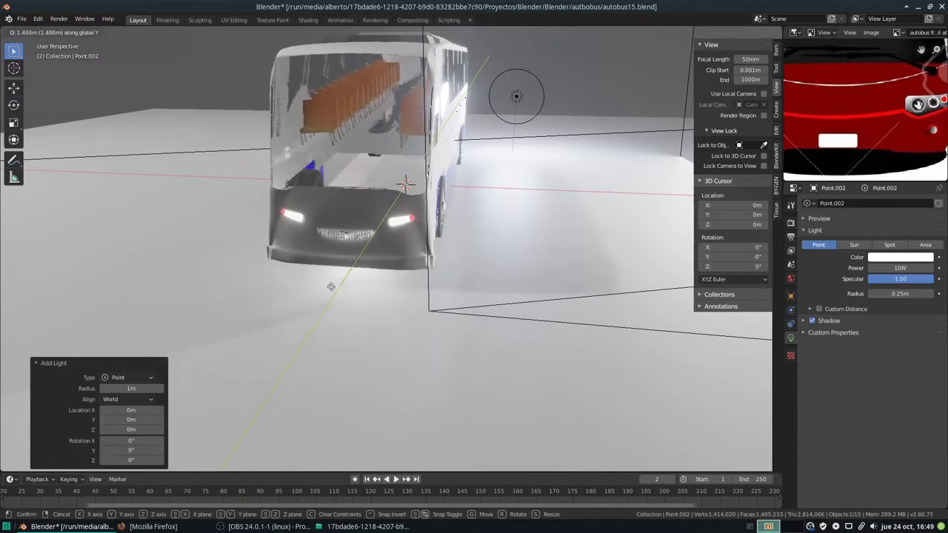
left_click(322, 314)
key("g")
key("z")
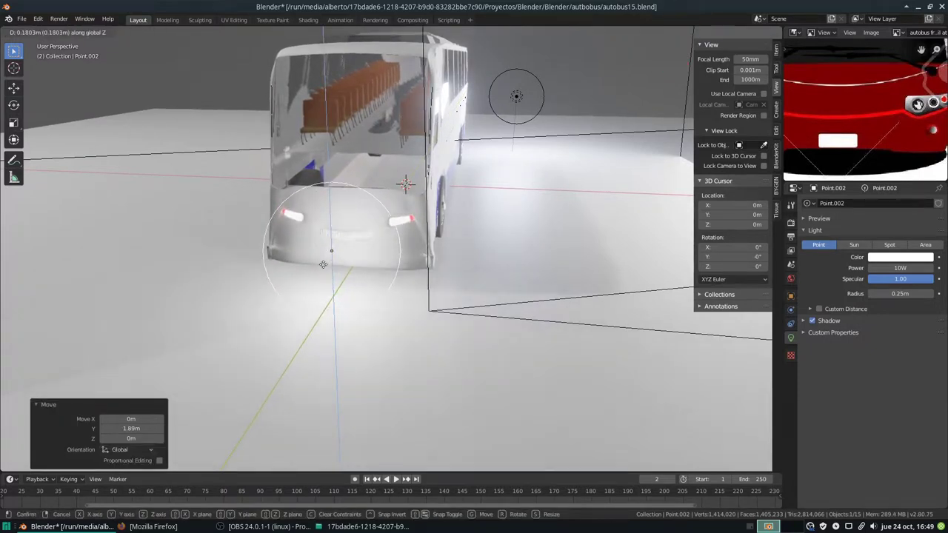
left_click(323, 264)
Render the scene from the camera view with F12
mouse_move(323, 264)
middle_mouse_down()
mouse_move(249, 207)
mouse_move(189, 186)
mouse_move(248, 195)
middle_mouse_up()
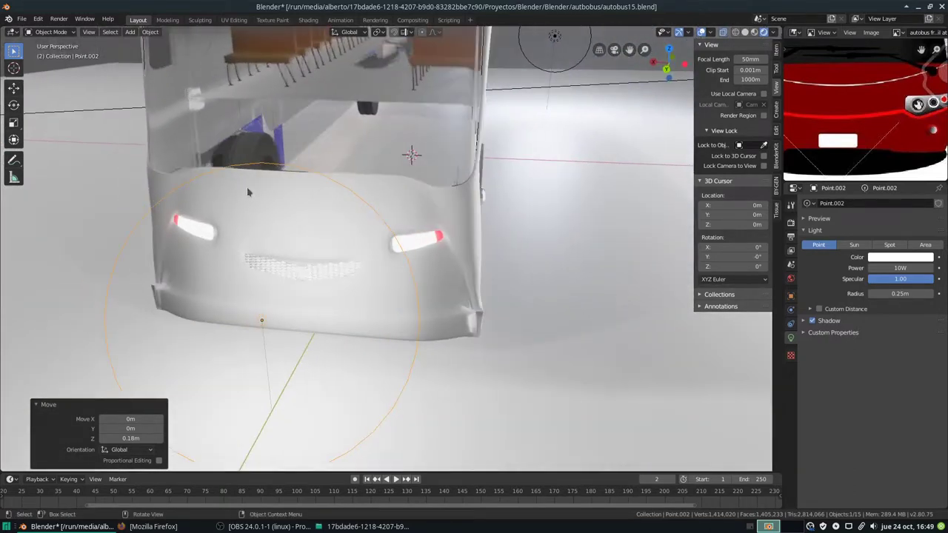
key("KP_0")
key("F12")
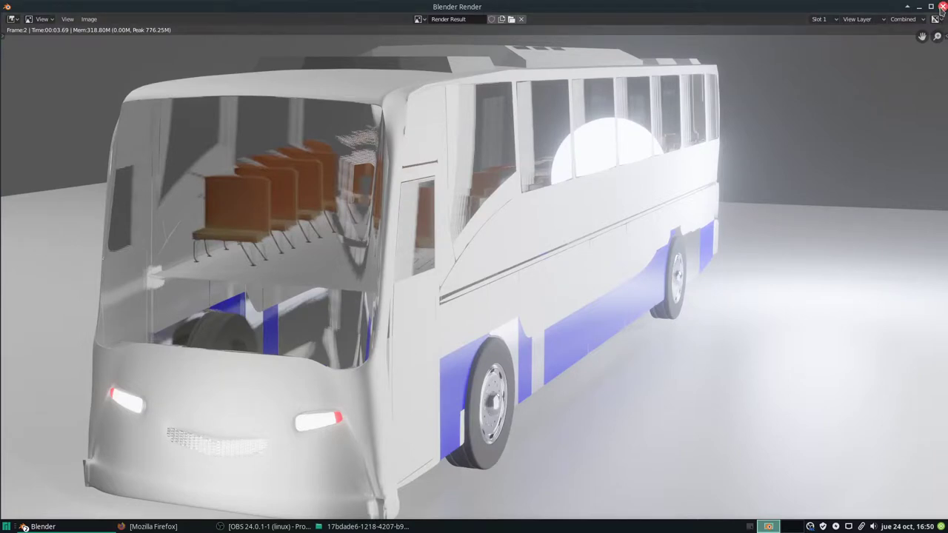
Close the render window and orbit and zoom to a side view of the bus
key("Escape")
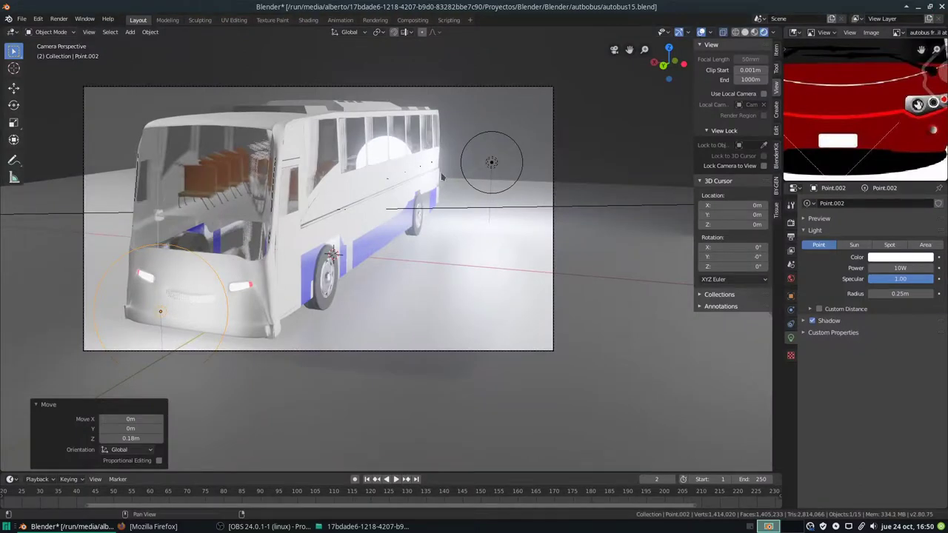
middle_click_drag(442, 176, 490, 191)
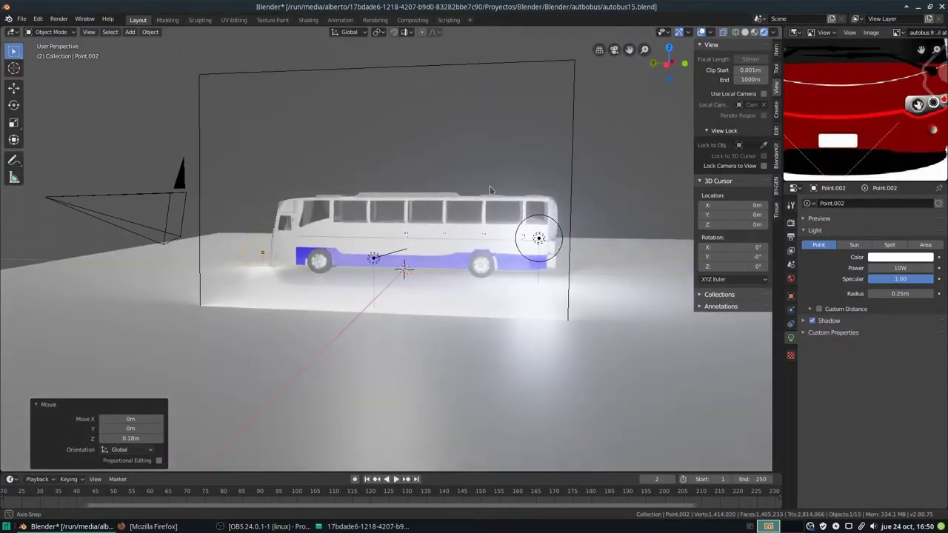
scroll(490, 191, "up", 3)
scroll(503, 218, "up", 2)
Select the bus and show the 'vidrios autobus' glass material's Transmission 1.000 and IOR 1.300 settings
left_click(651, 222)
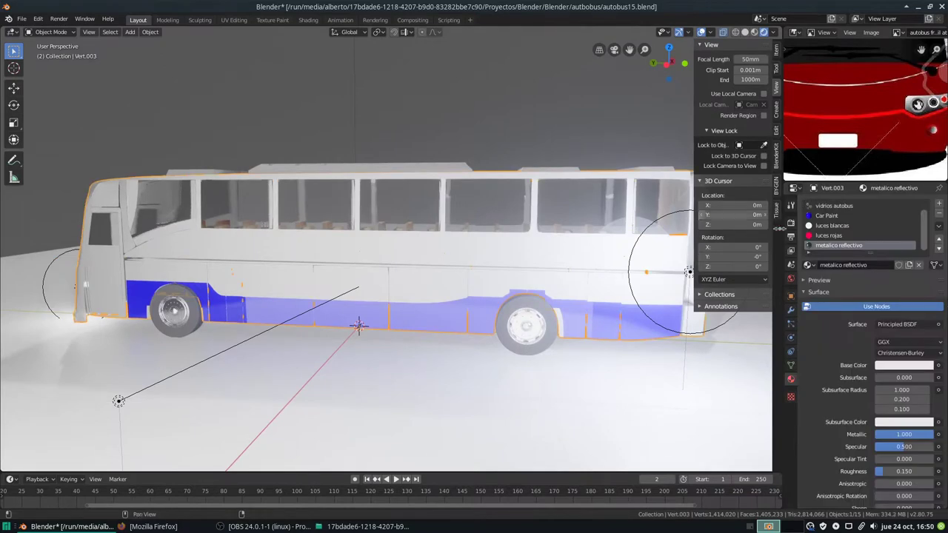
left_click(832, 207)
scroll(887, 386, "down", 3)
scroll(887, 387, "down", 1)
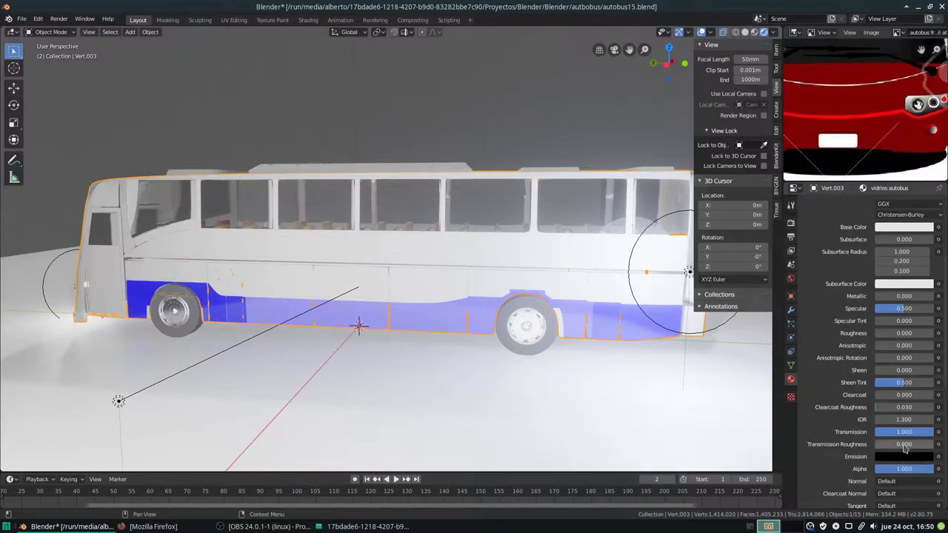
Set the glass's Transmission Roughness to 0.1 and view the bus from the front three-quarter
left_click(904, 448)
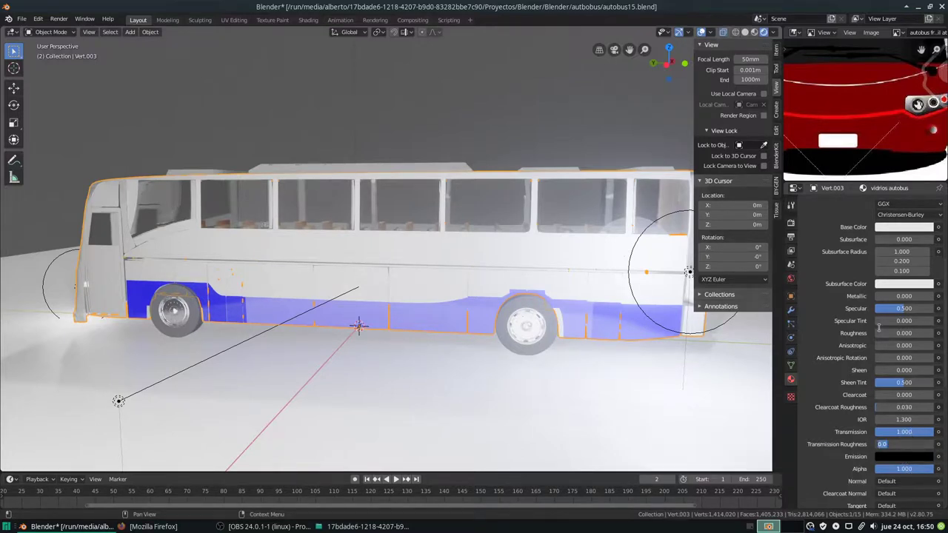
type("0.1")
key("Return")
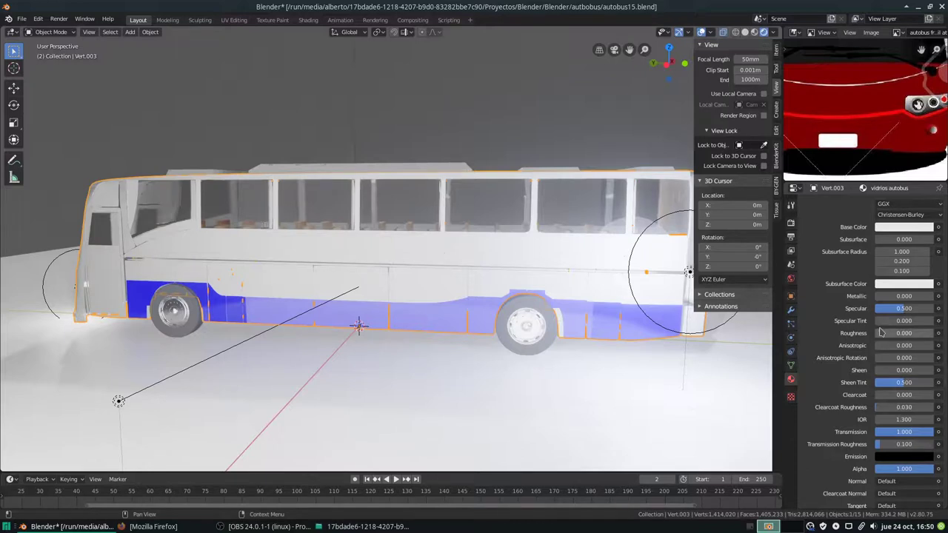
middle_click_drag(323, 214, 445, 245)
scroll(641, 286, "up", 3)
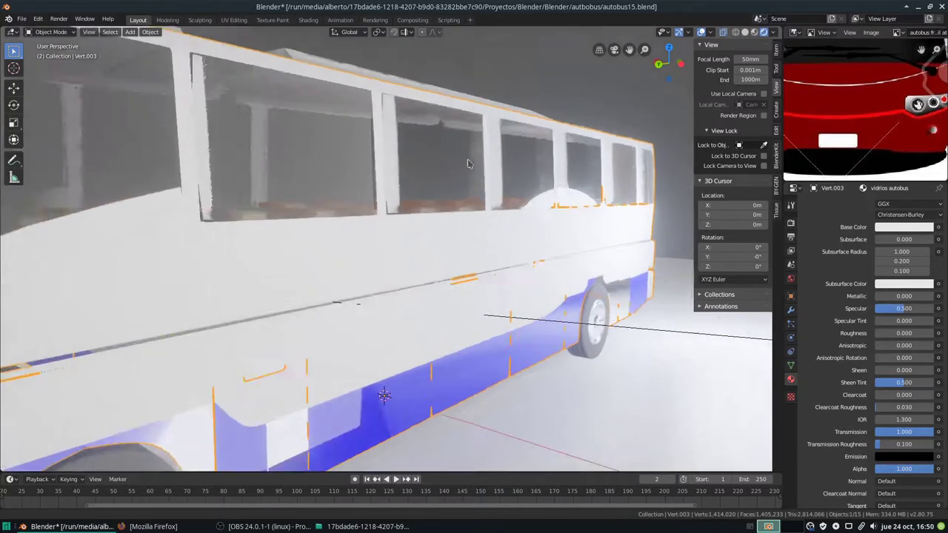
scroll(641, 287, "up", 2)
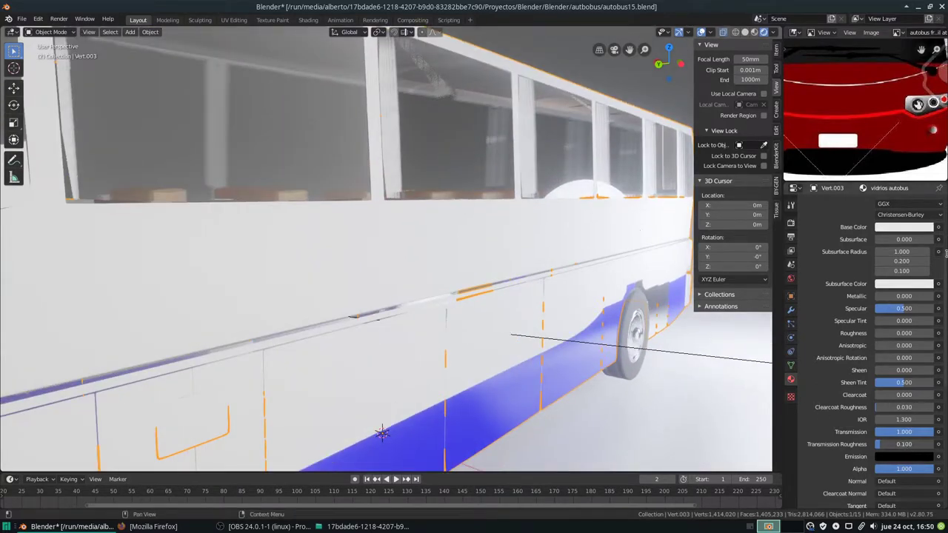
Raise the glass's Transmission Roughness to 0.25, then view the bus straight from the side
left_click(903, 444)
type("0.25")
key("Return")
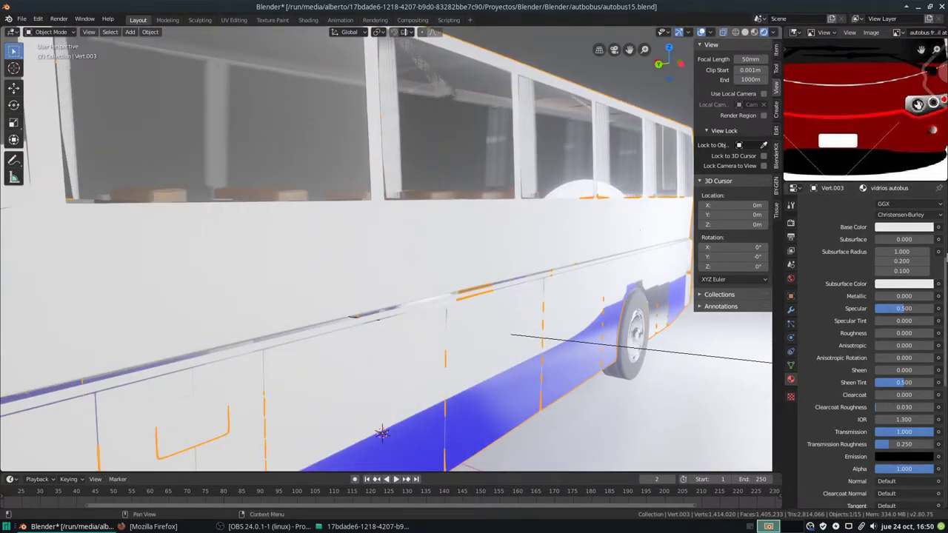
middle_click_drag(519, 172, 456, 179)
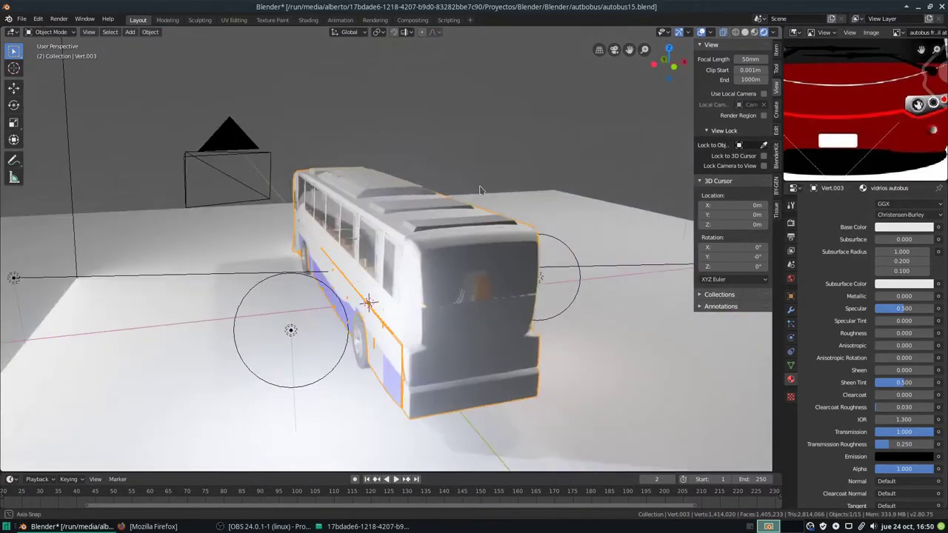
scroll(885, 91, "down", 1)
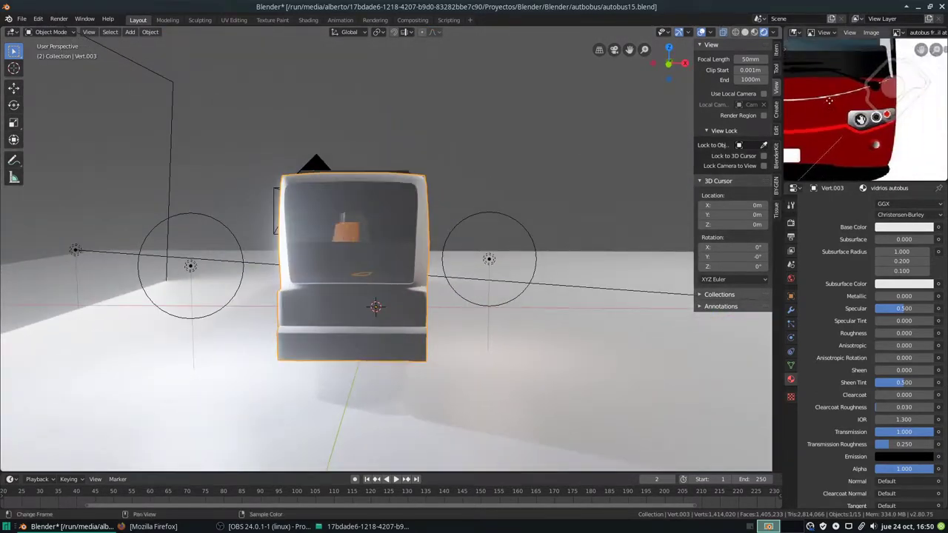
scroll(885, 91, "down", 3)
Orbit around the bus from rear to front and zoom in toward the interior
middle_click_drag(884, 91, 853, 113)
mouse_move(370, 244)
middle_mouse_down()
mouse_move(478, 250)
mouse_move(494, 373)
middle_mouse_up()
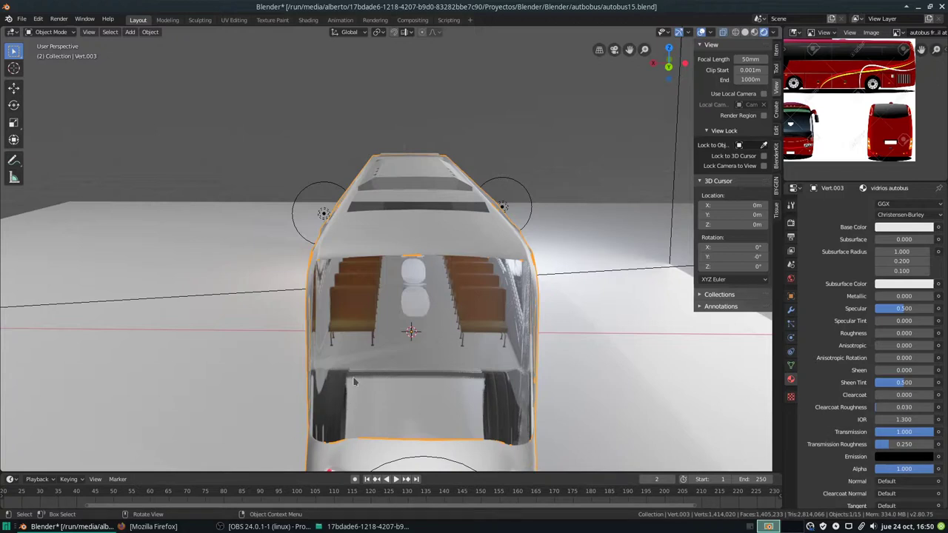
mouse_move(354, 382)
middle_mouse_down()
mouse_move(361, 394)
mouse_move(465, 383)
middle_mouse_up()
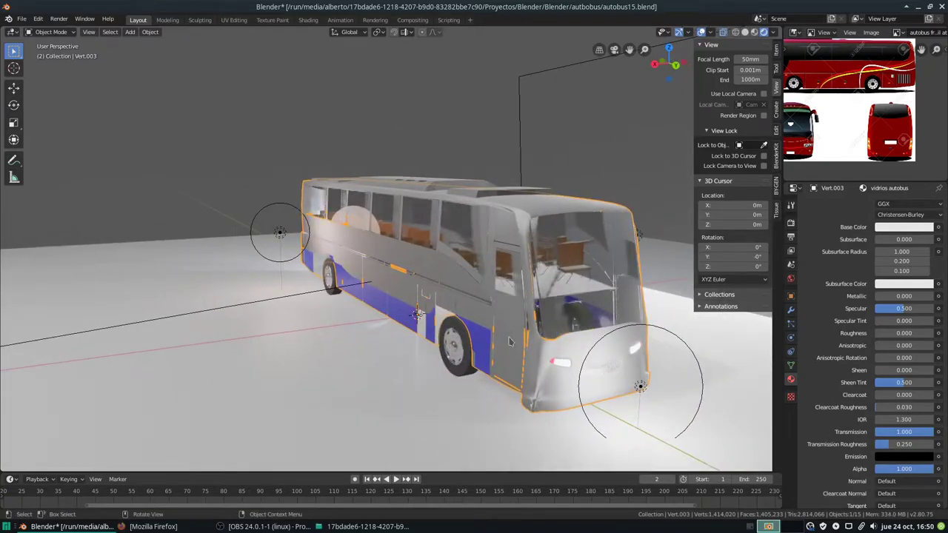
middle_click_drag(479, 305, 390, 296)
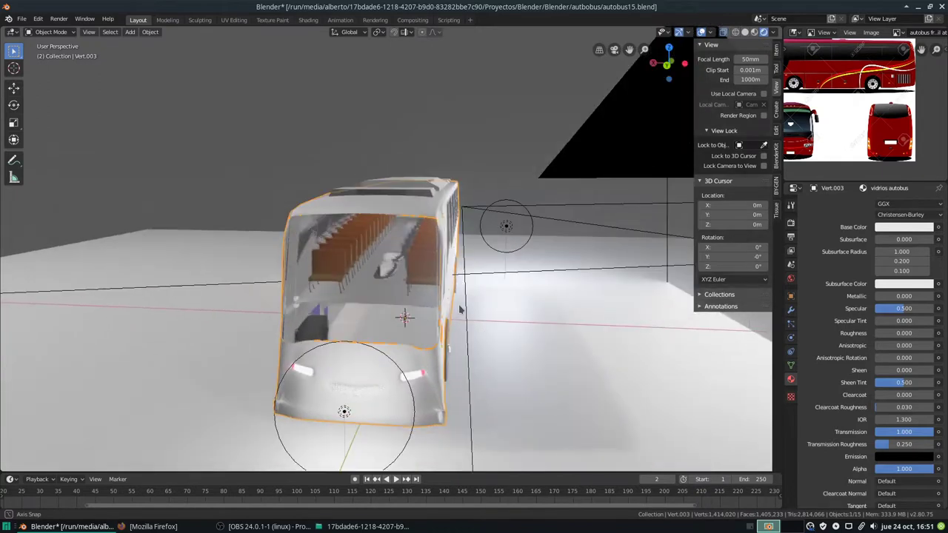
scroll(389, 294, "up", 2)
scroll(390, 294, "up", 2)
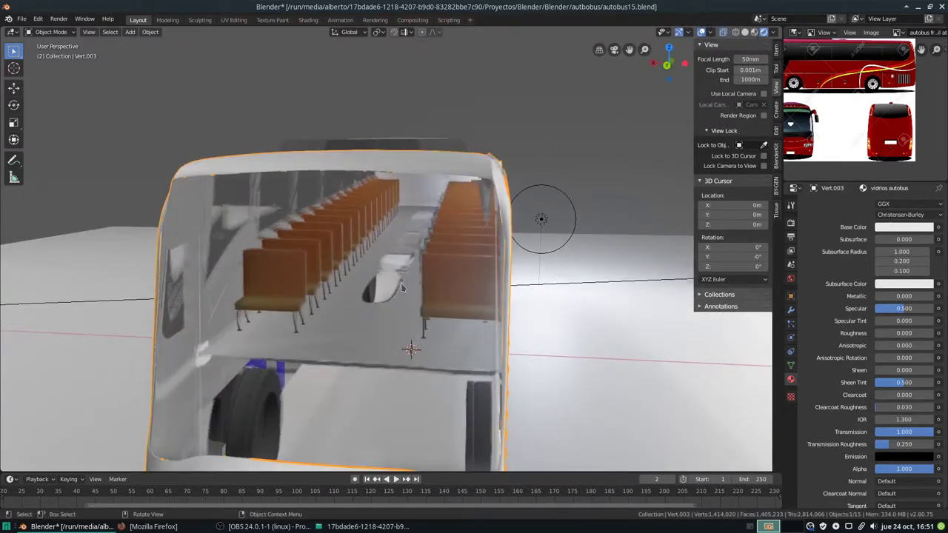
scroll(400, 283, "up", 2)
scroll(403, 283, "up", 3)
Select the window glass object Vert.003 from inside the seat aisle
left_click(430, 244)
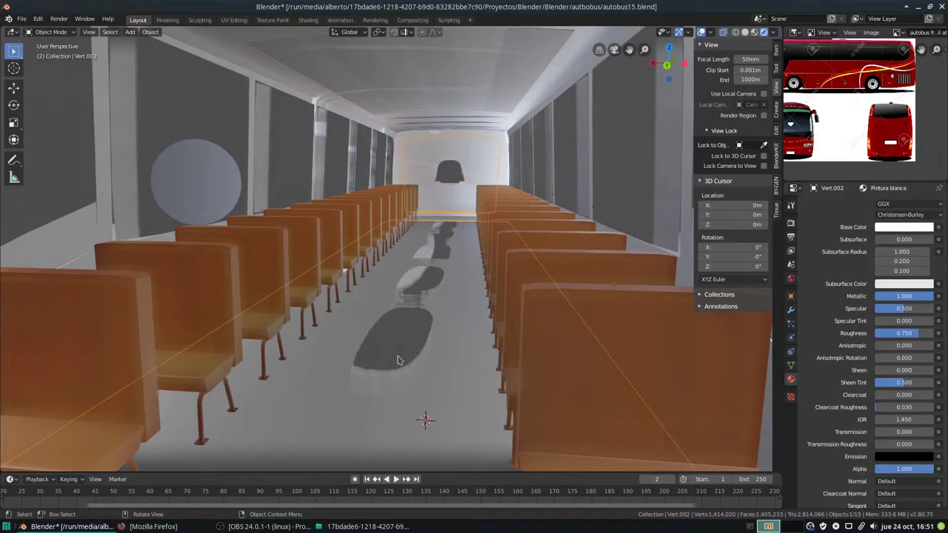
mouse_move(419, 353)
middle_mouse_down()
mouse_move(397, 348)
mouse_move(399, 253)
middle_mouse_up()
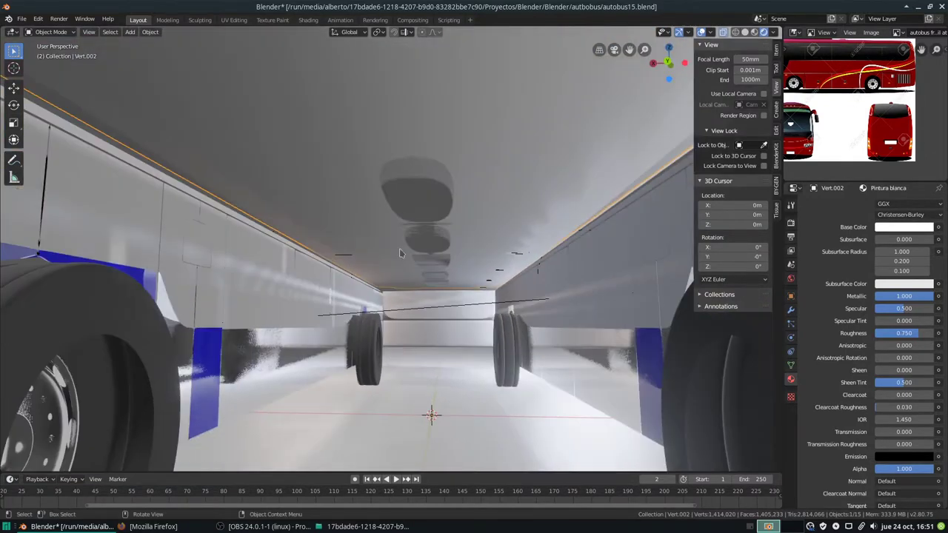
left_click(412, 173)
middle_click_drag(419, 179, 433, 215)
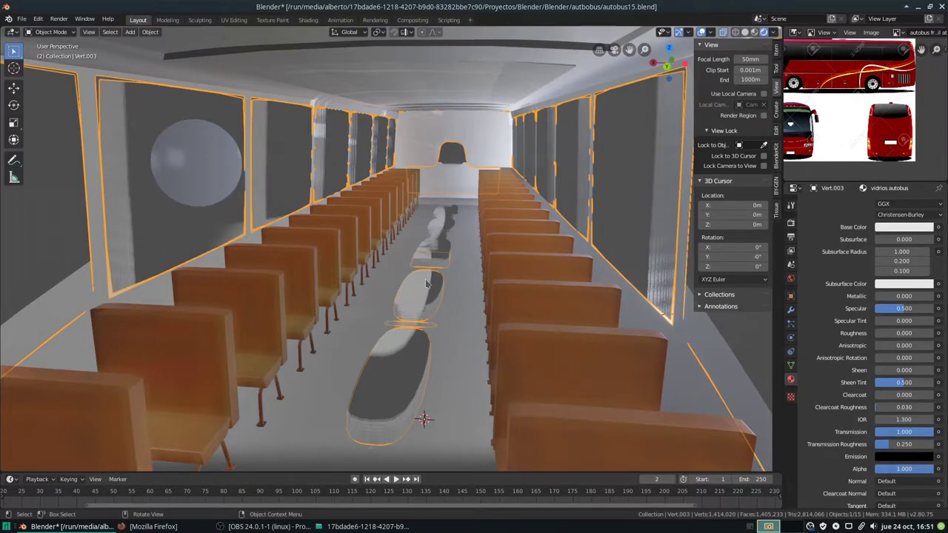
Enter Edit Mode on the window glass mesh, checking it from beneath the bus
key("Tab")
middle_click_drag(426, 333, 440, 249)
key("Tab")
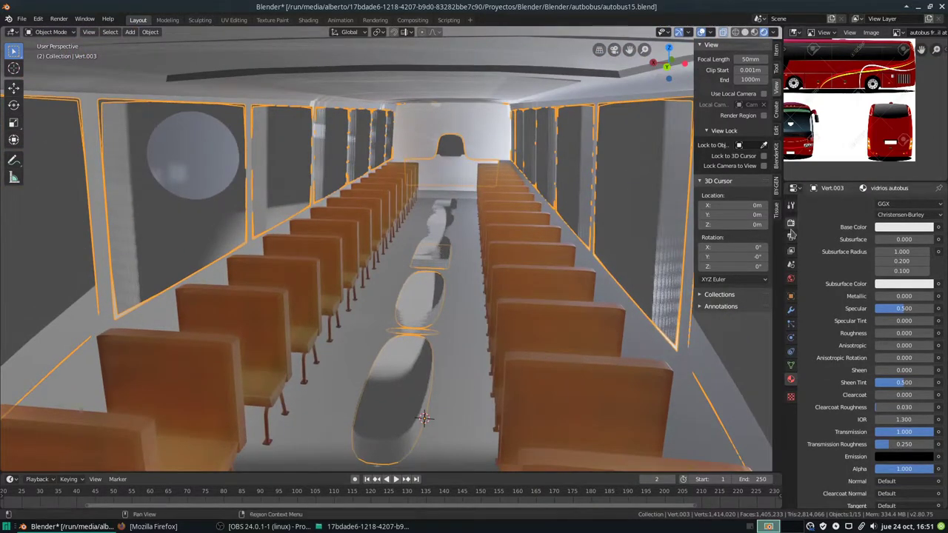
key("Tab")
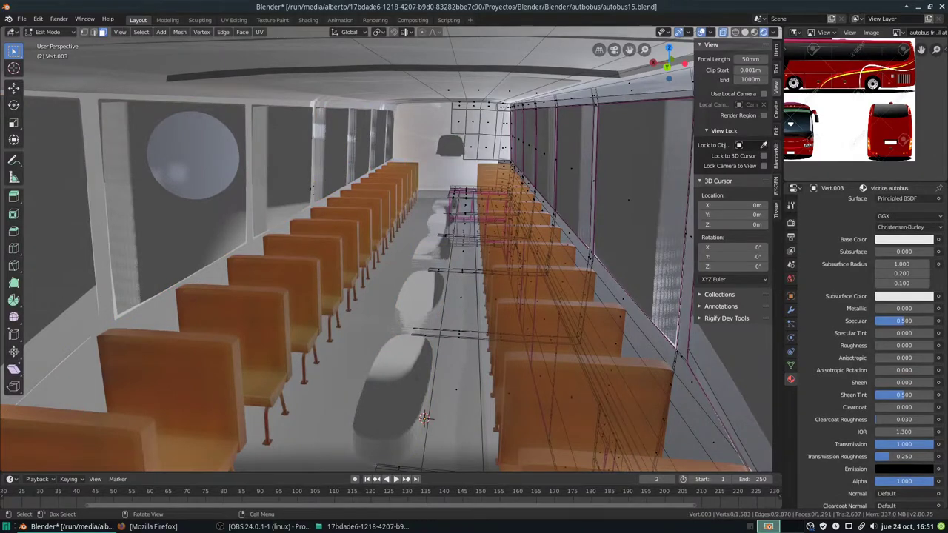
Exit Edit Mode and orbit out to an outside view of the bus
middle_click_drag(438, 249, 430, 276)
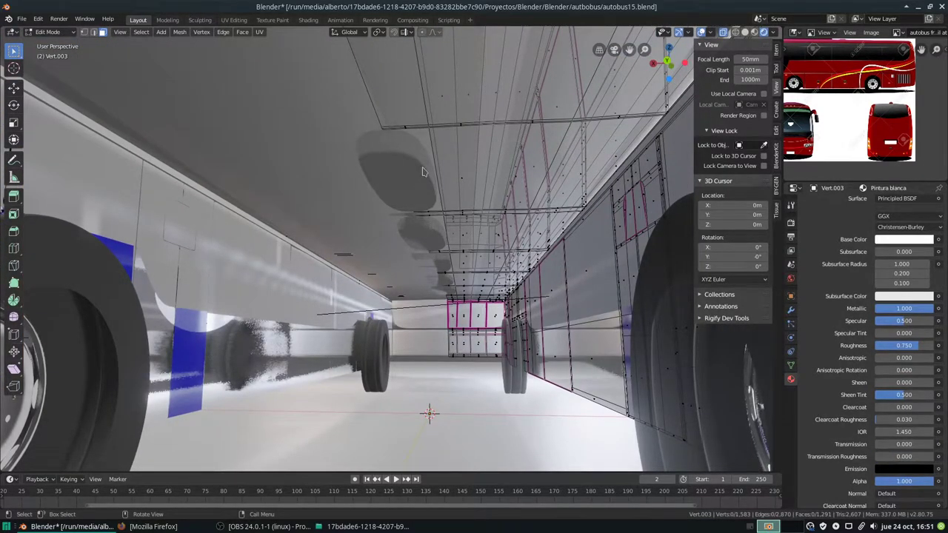
key("Tab")
mouse_move(415, 244)
middle_mouse_down()
mouse_move(360, 180)
mouse_move(533, 185)
middle_mouse_up()
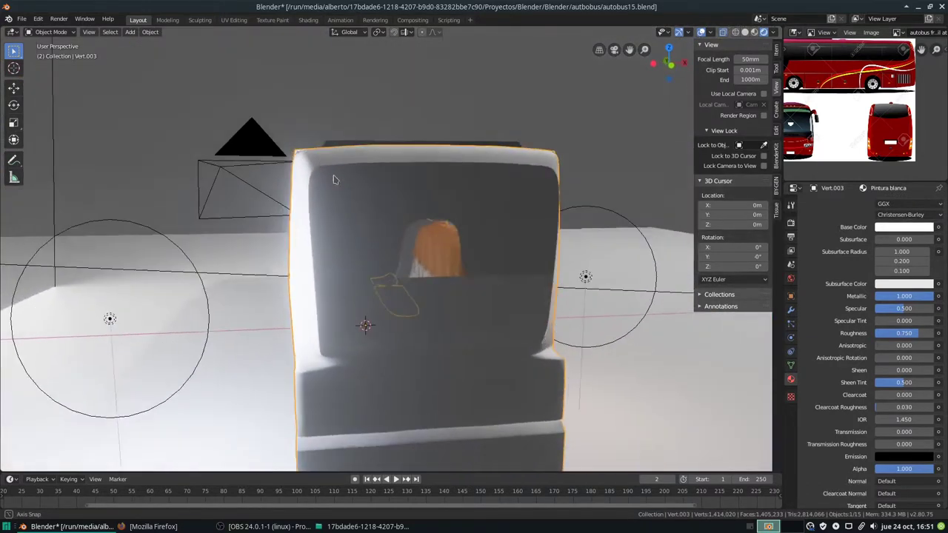
scroll(898, 121, "up", 3)
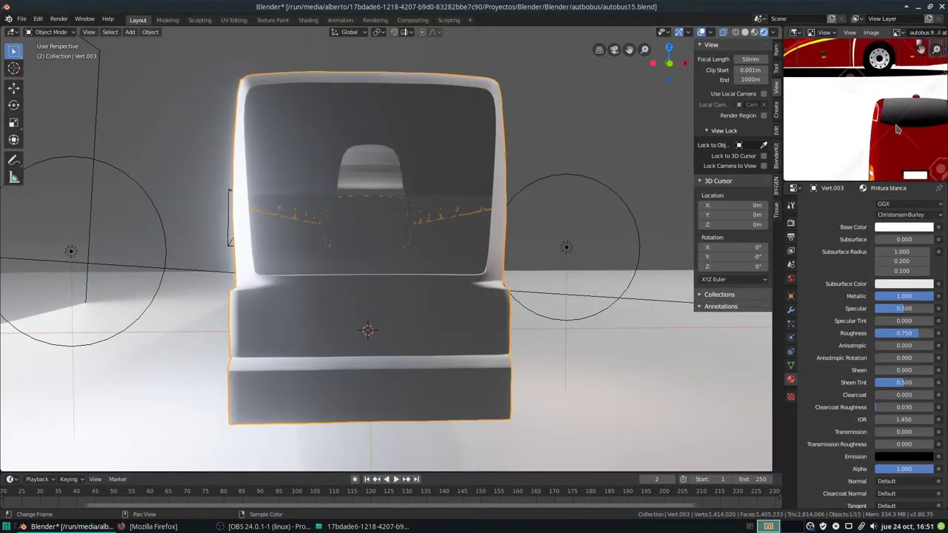
scroll(445, 140, "up", 3)
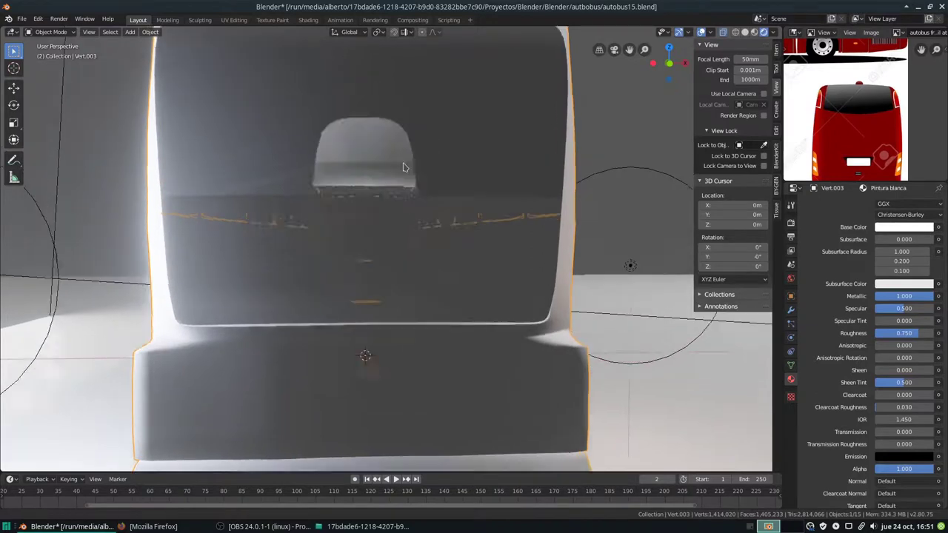
scroll(407, 159, "down", 3)
Enter Edit Mode on the rear body mesh, viewed low toward the rear bumper
mouse_move(414, 170)
middle_mouse_down()
mouse_move(426, 186)
mouse_move(436, 137)
mouse_move(444, 163)
middle_mouse_up()
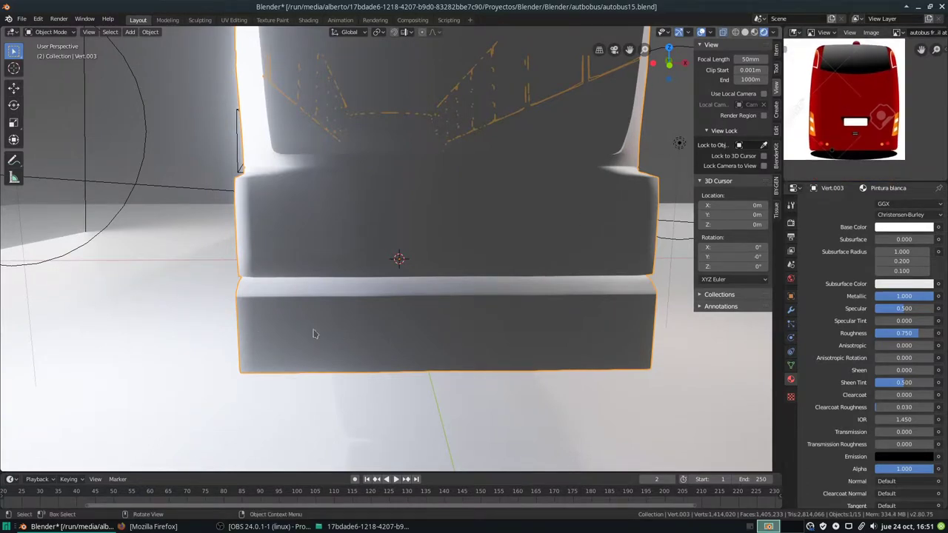
key("Tab")
mouse_move(346, 287)
middle_mouse_down()
mouse_move(263, 144)
mouse_move(328, 249)
middle_mouse_up()
Select the two middle rear bumper faces with X-ray turned off
left_click(328, 248)
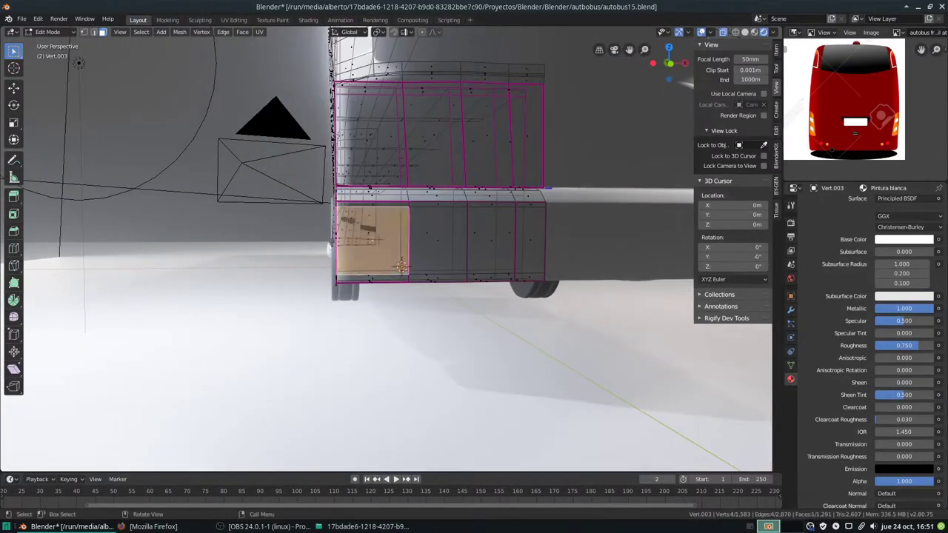
key("alt+z")
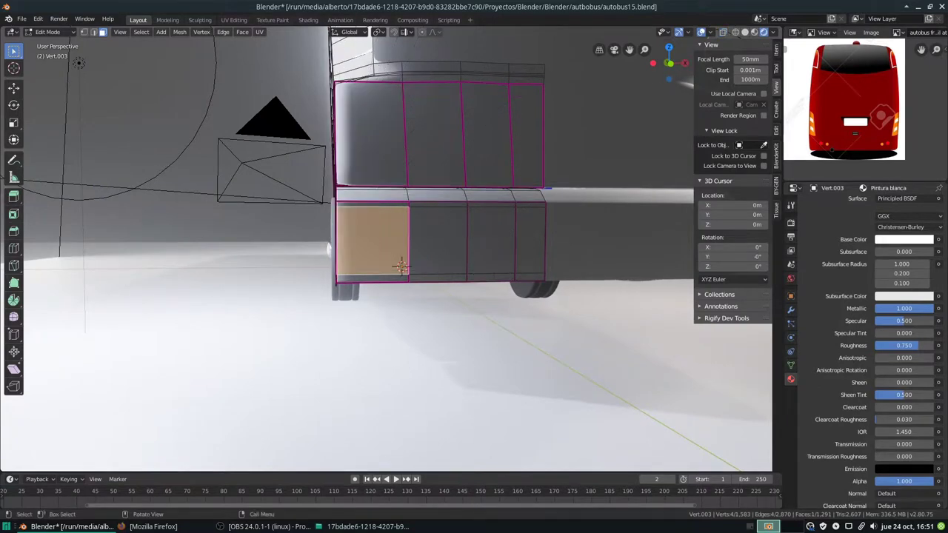
key("shift+ctrl+KP_Add")
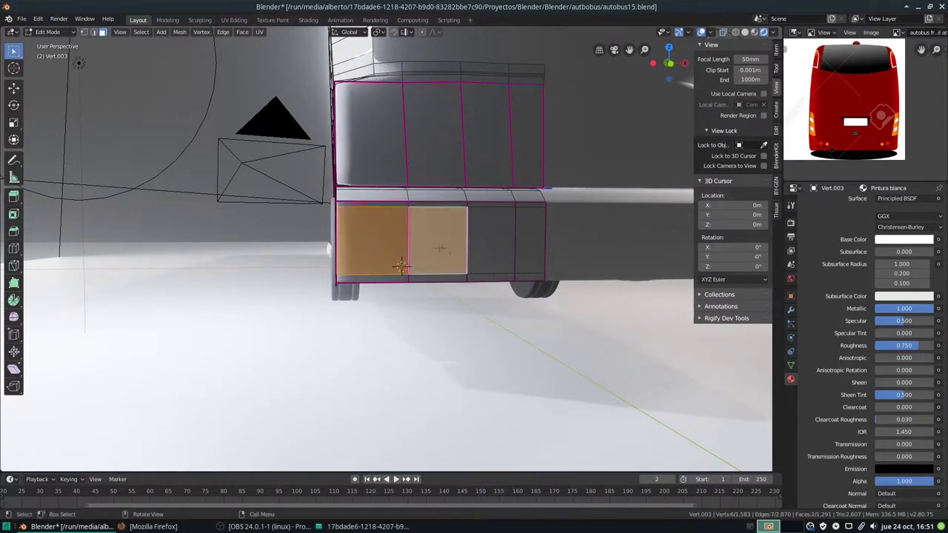
left_click(462, 237)
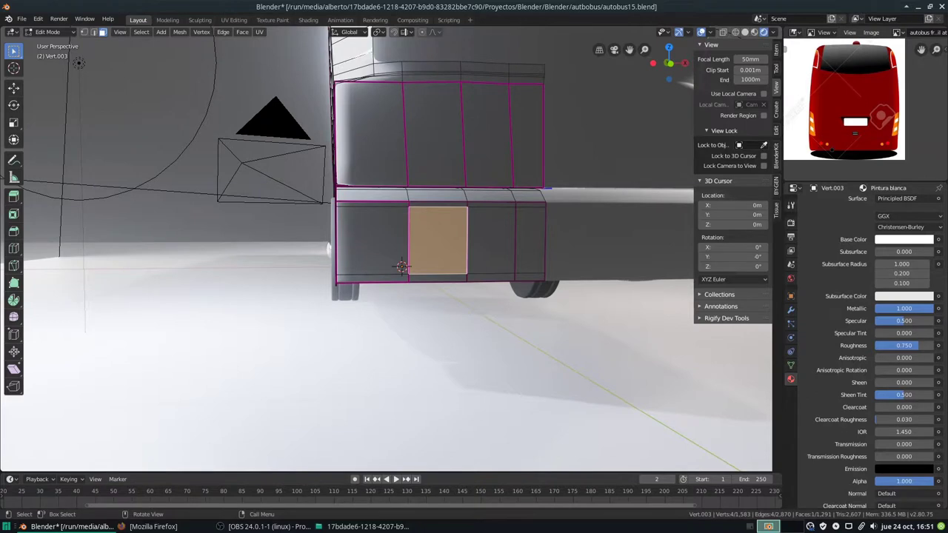
left_click(492, 258, "shift")
middle_click_drag(492, 258, 406, 265, "shift")
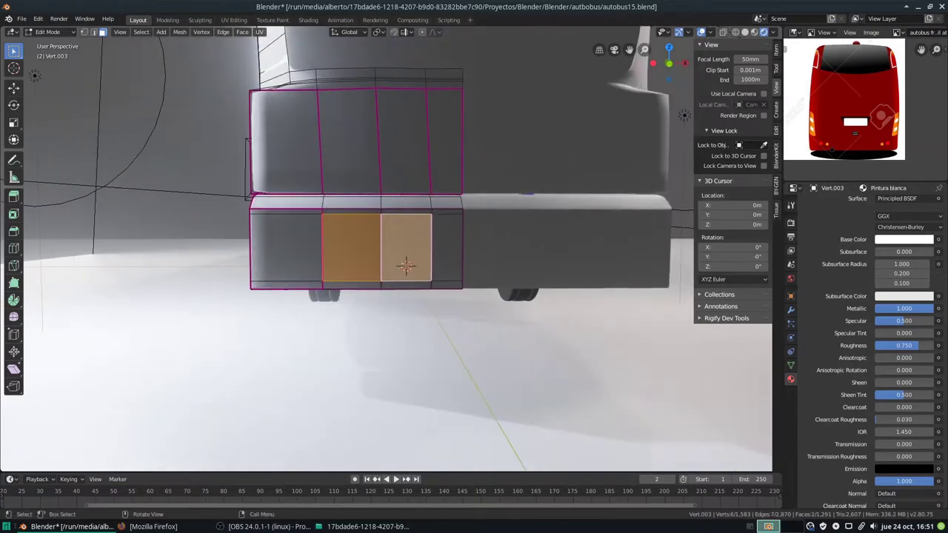
Subdivide the two selected faces with 10 cuts and frame them in the view
right_click(405, 265)
left_click(405, 243)
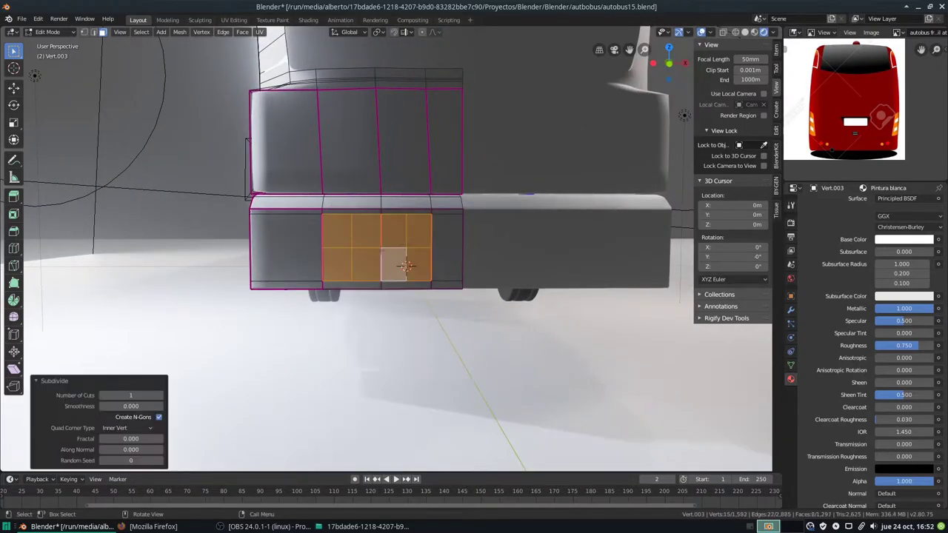
left_click(147, 395)
type("10")
key("Return")
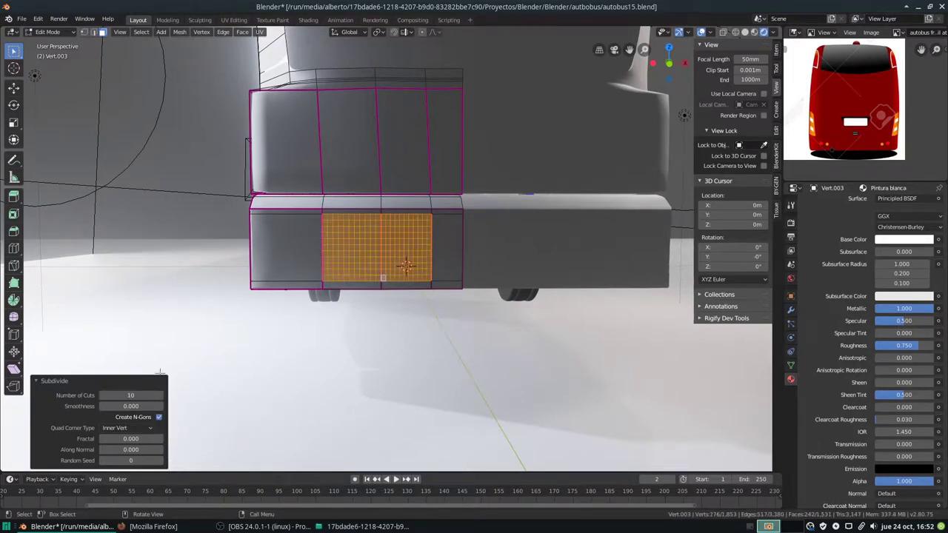
key("KP_Decimal")
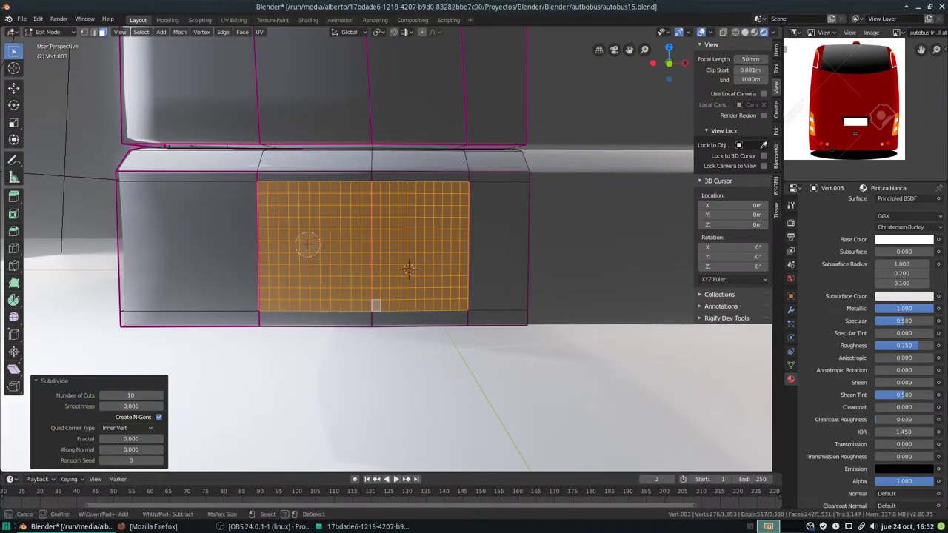
Clear the face selection and start circle select, adjusting the brush size
key("ctrl+r")
key("alt+a")
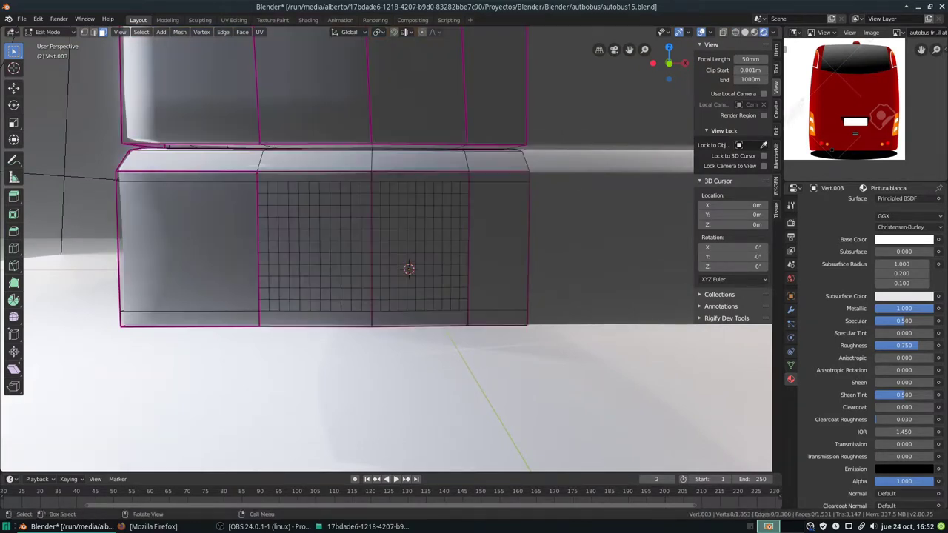
key("c")
scroll(320, 243, "down", 1)
scroll(319, 243, "down", 1)
scroll(320, 241, "down", 2)
scroll(320, 239, "down", 1)
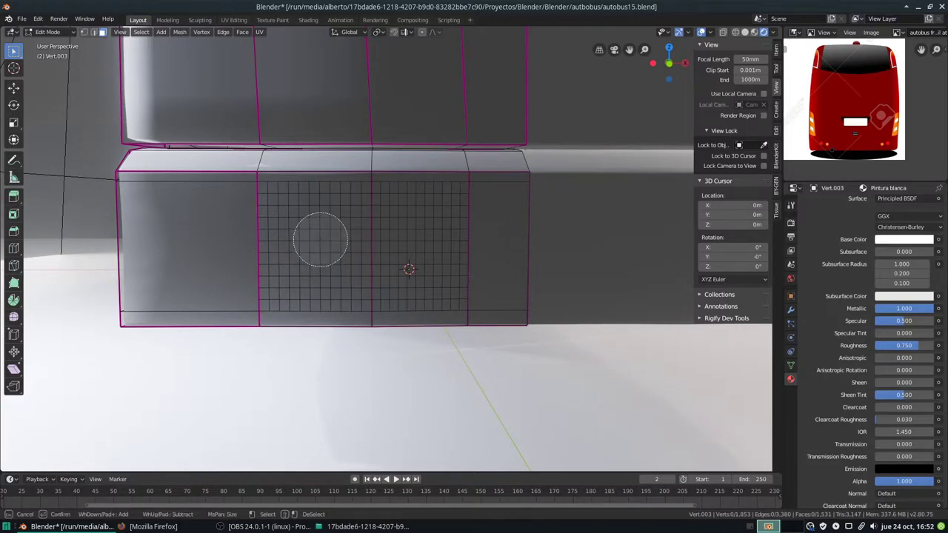
scroll(320, 239, "up", 1)
scroll(318, 240, "up", 1)
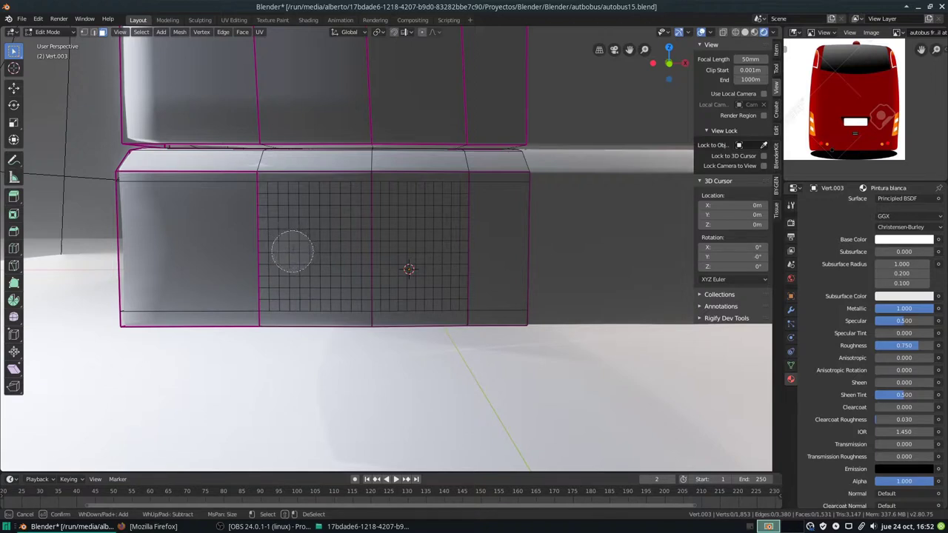
Circle-select a square face patch for each of the left and right rear lights
left_click(294, 250)
left_click(301, 256)
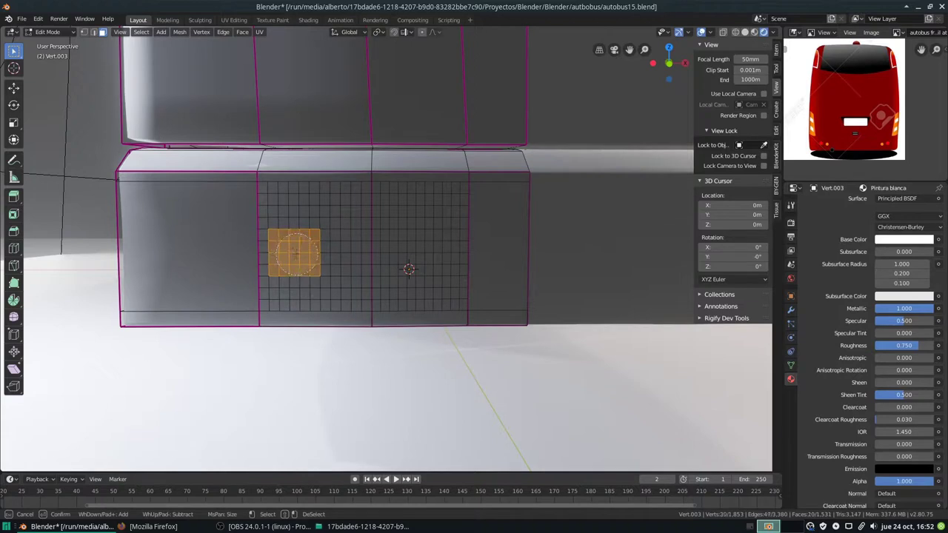
left_click(404, 254)
middle_click_drag(443, 250, 449, 250)
right_click(449, 250)
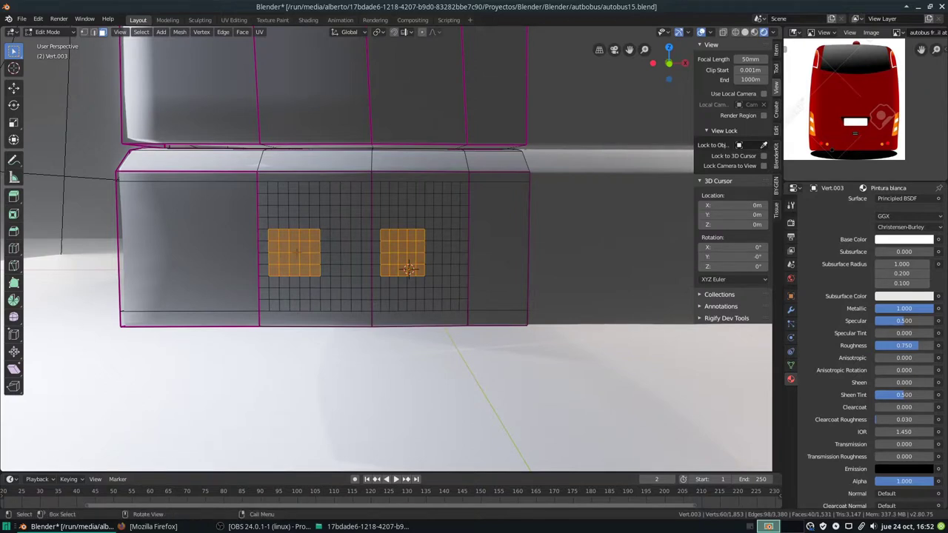
right_click(297, 254)
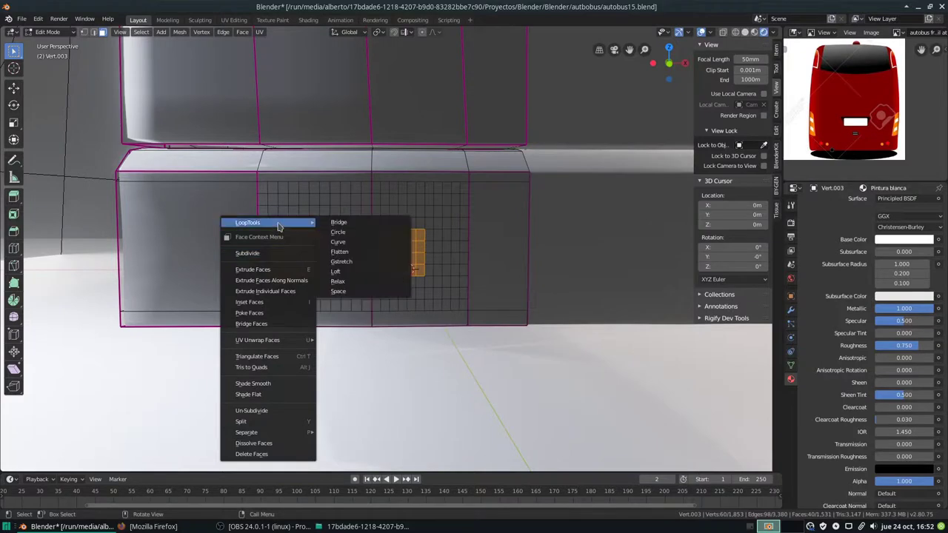
mouse_move(267, 223)
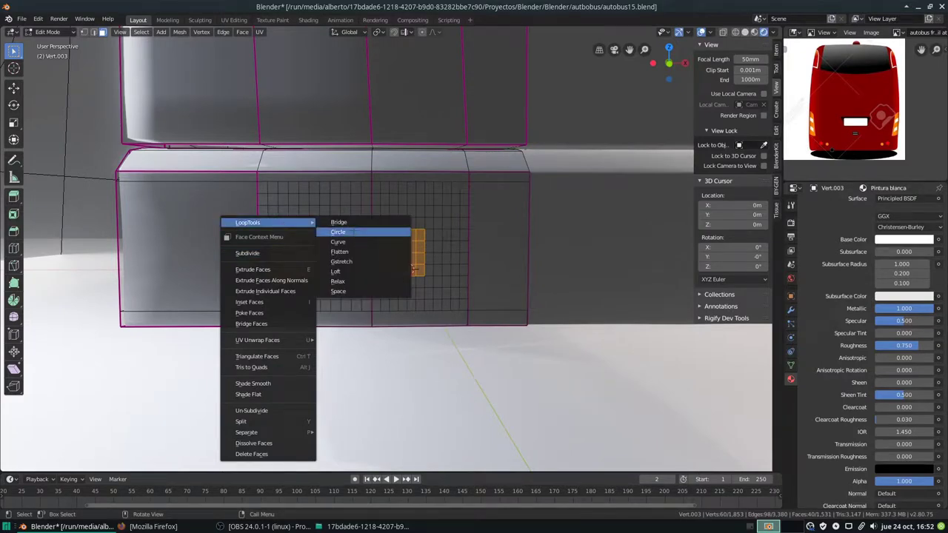
Round both selected patches into circles with LoopTools Circle
left_click(354, 232)
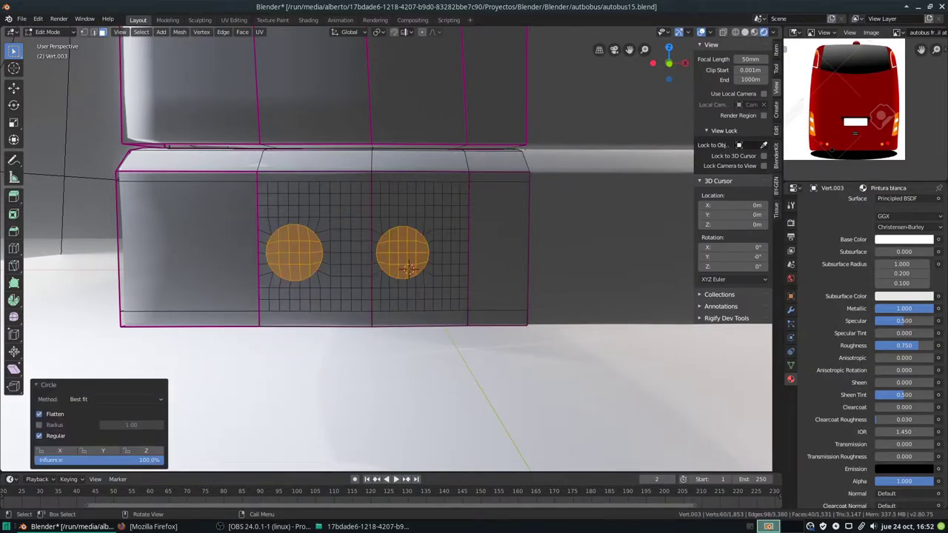
scroll(408, 267, "down", 3)
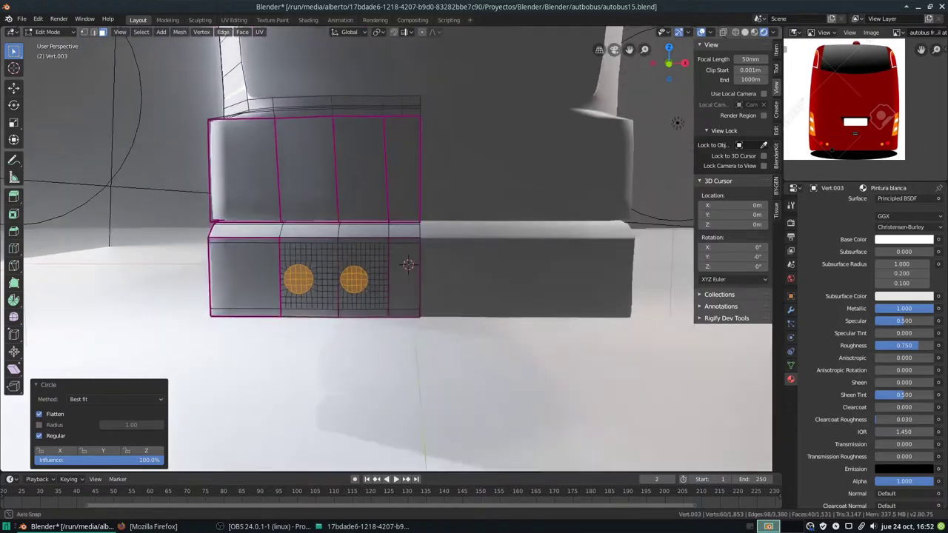
middle_click_drag(408, 267, 58, 108)
scroll(385, 252, "up", 3)
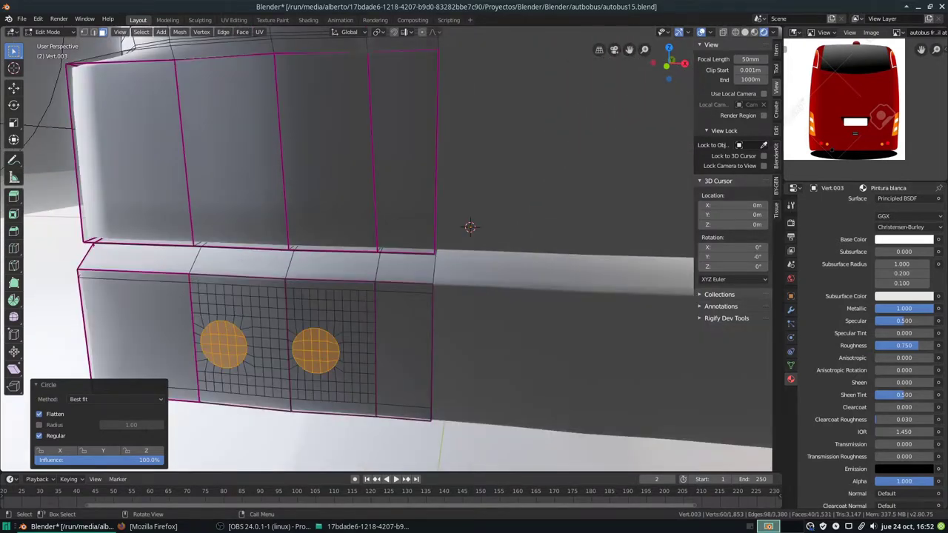
Sink the two light discs slightly inward along their normals
key("g")
key("z")
key("z")
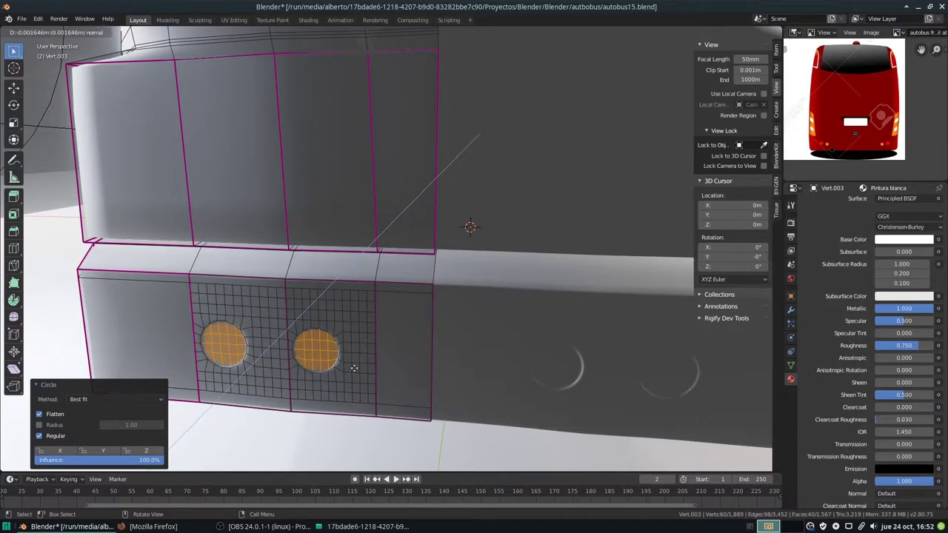
left_click(354, 368)
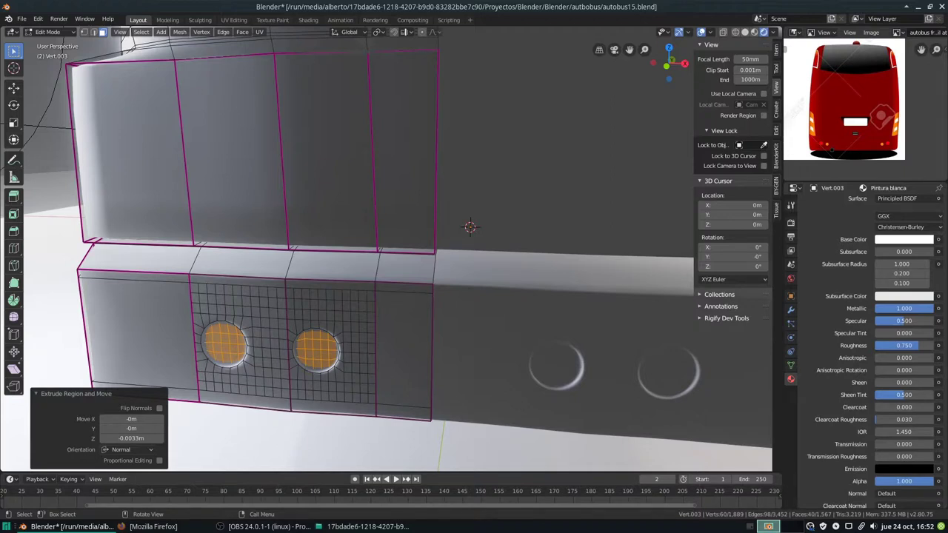
Inset a rim around the discs and extrude their centres slightly outward
key("i")
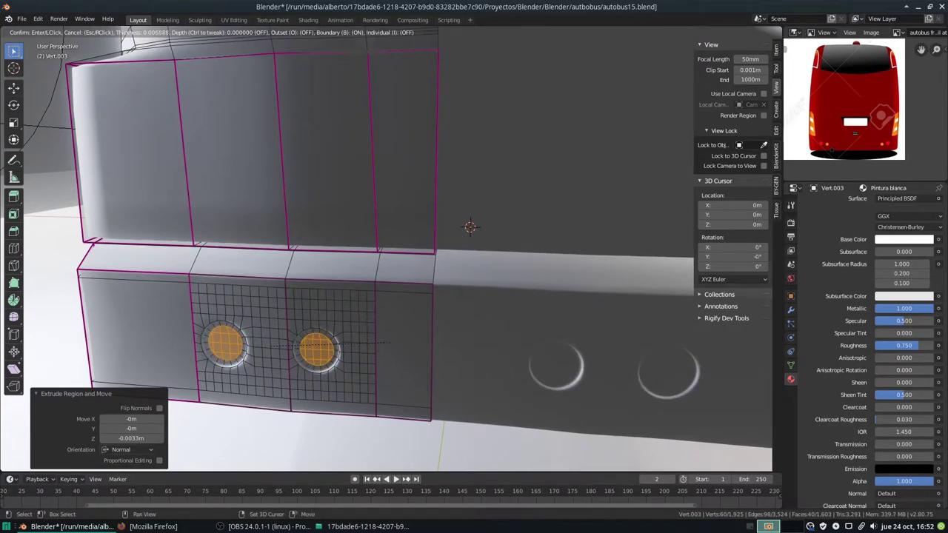
left_click(421, 342)
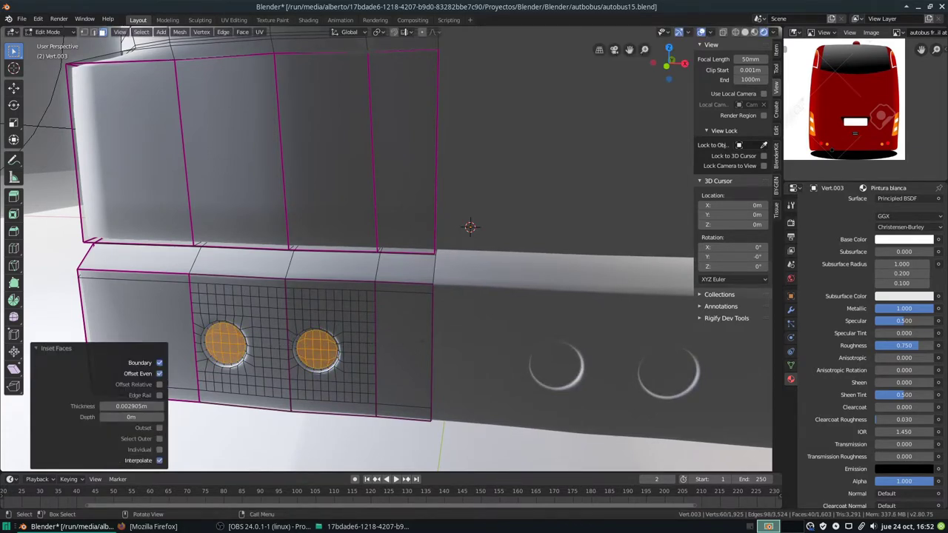
key("e")
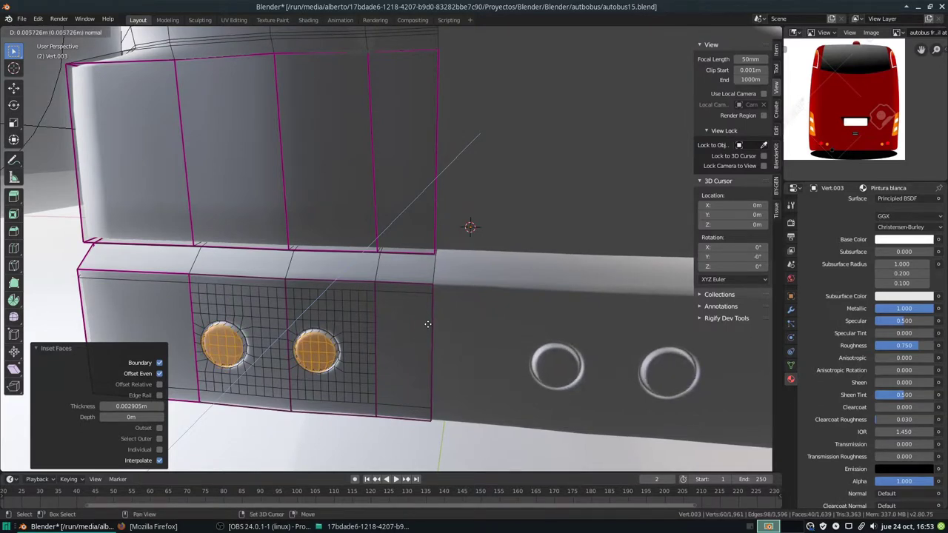
left_click(428, 323)
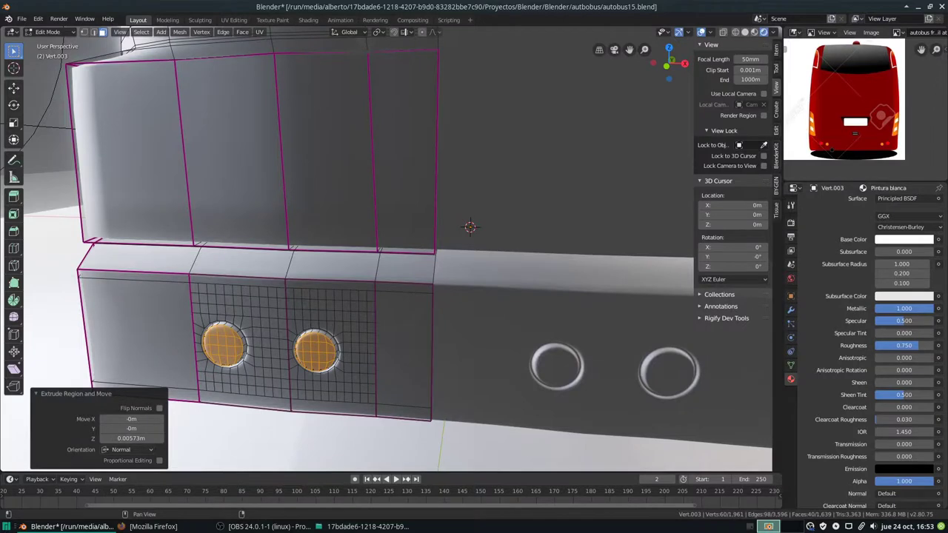
Deselect the right light disc, leaving only the left disc selected
key("c")
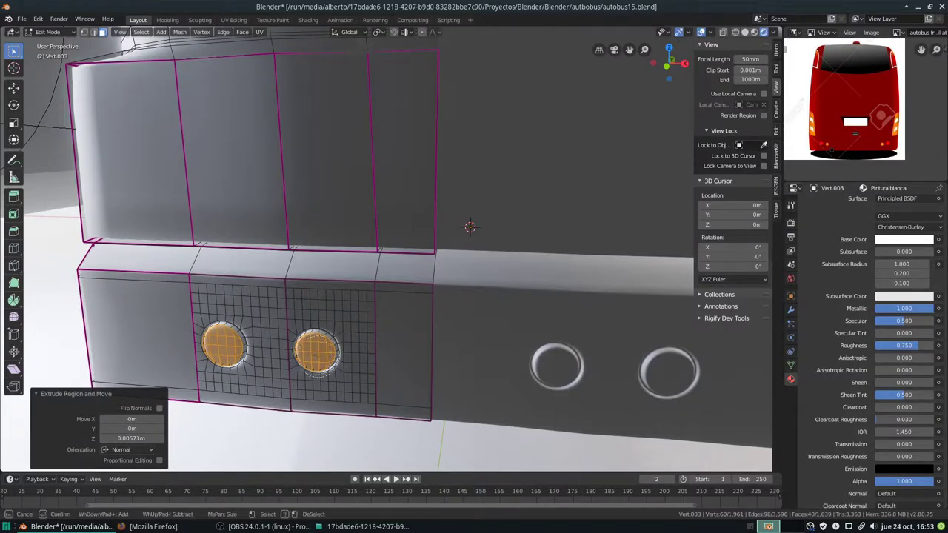
middle_click(317, 352)
key("Escape")
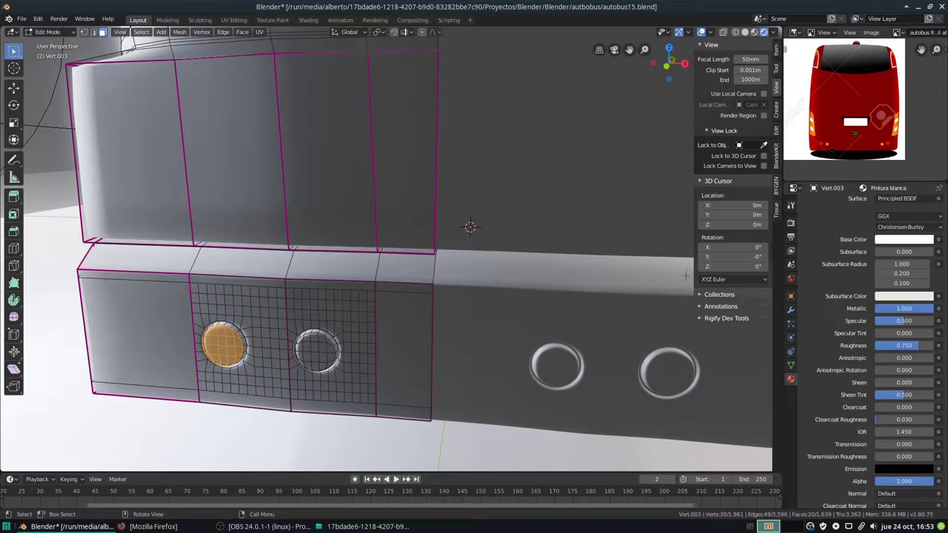
scroll(825, 252, "up", 5)
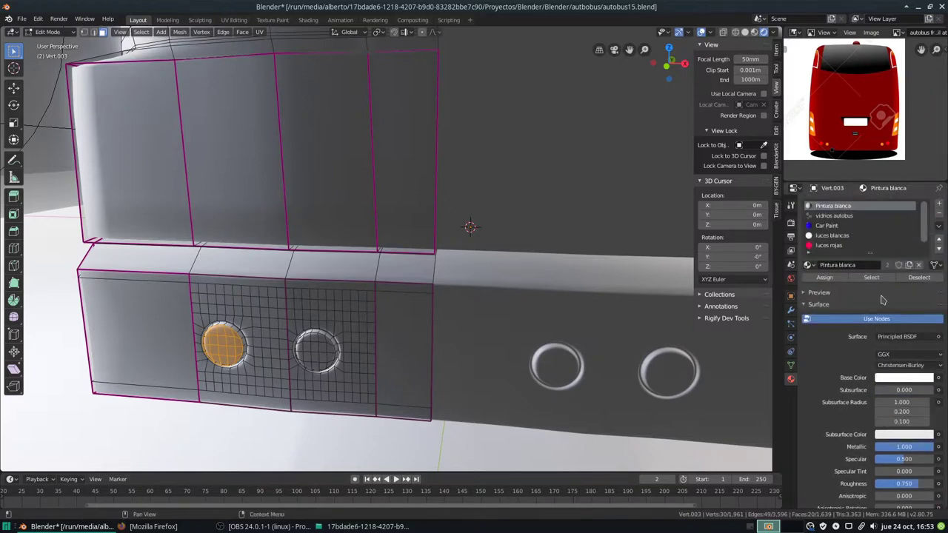
Assign 'luces rojas' to the left light disc, then add a new slot with Material.001
left_click(827, 246)
left_click(826, 277)
scroll(840, 224, "down", 1)
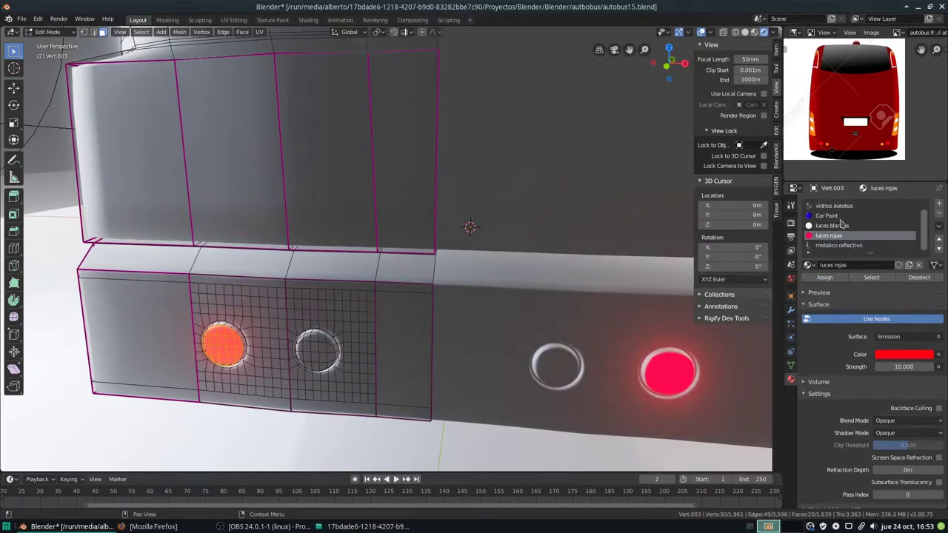
scroll(842, 226, "up", 1)
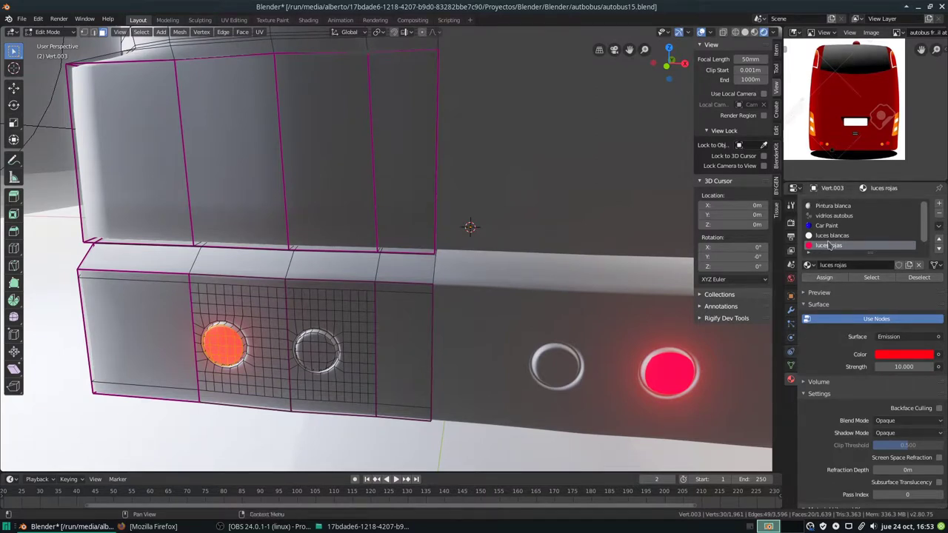
left_click(940, 203)
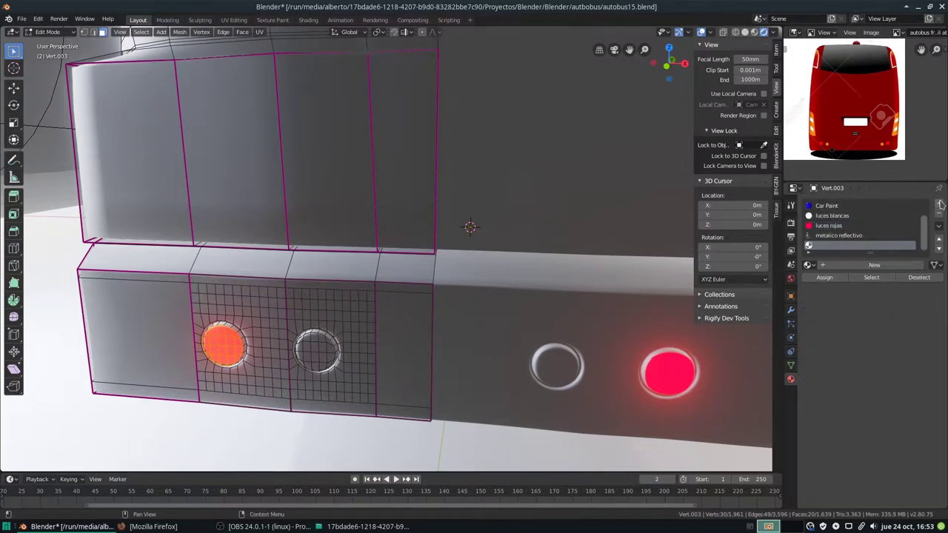
left_click(854, 266)
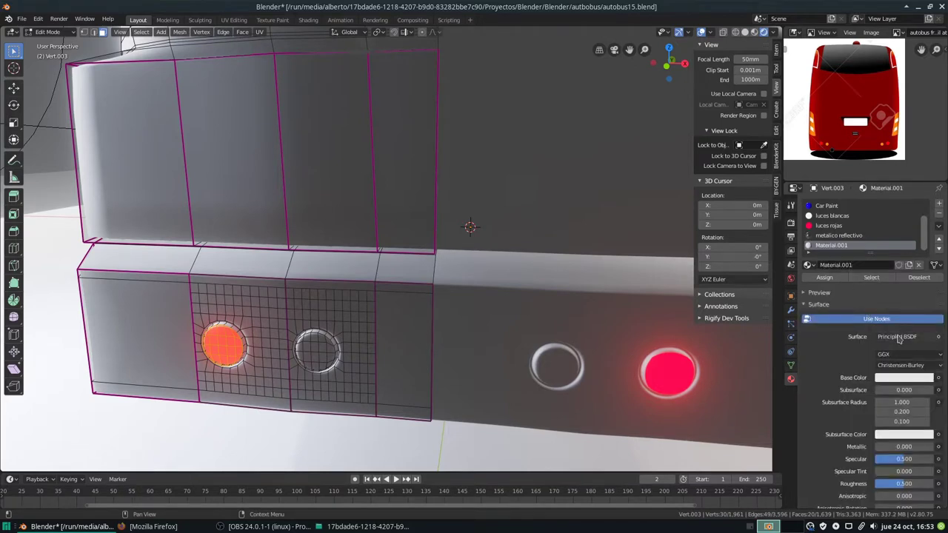
Make Material.001 an orange Emission shader with Strength 10.000
left_click(900, 336)
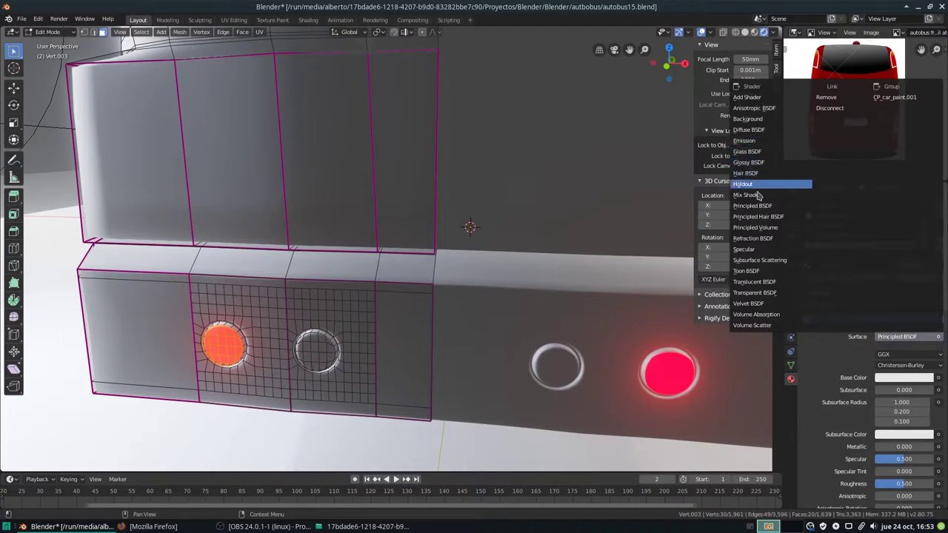
left_click(753, 141)
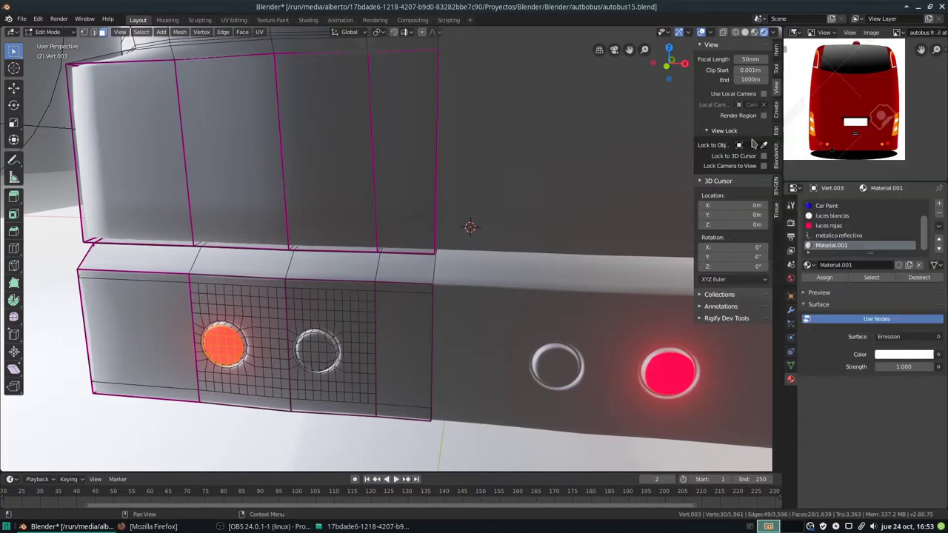
left_click(896, 355)
left_click(870, 281)
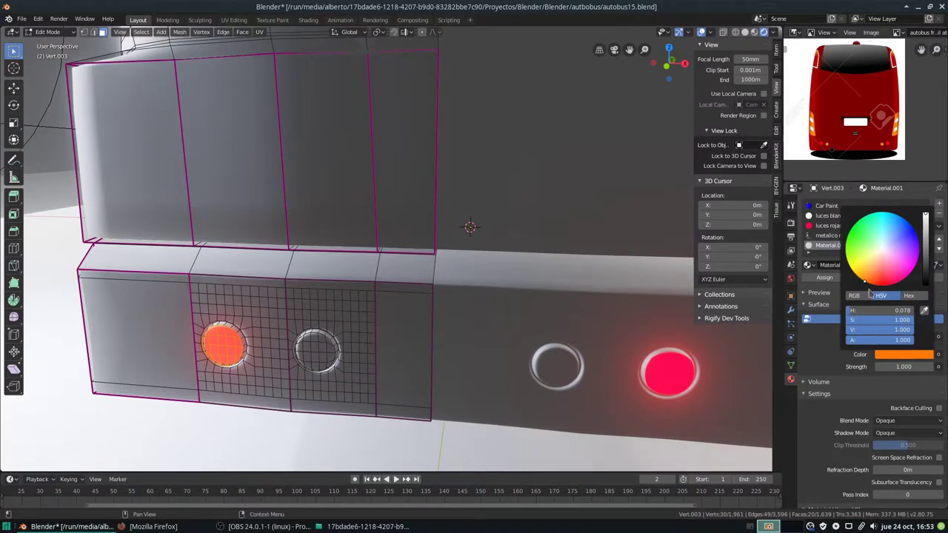
left_click(887, 366)
type("10")
key("Return")
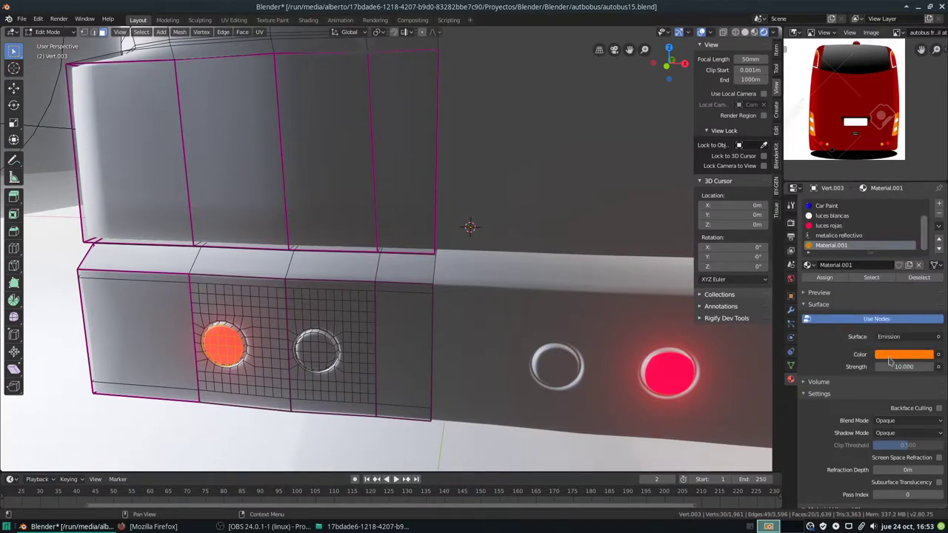
Circle-select the faces of the unlit second light and zoom in on it
key("a")
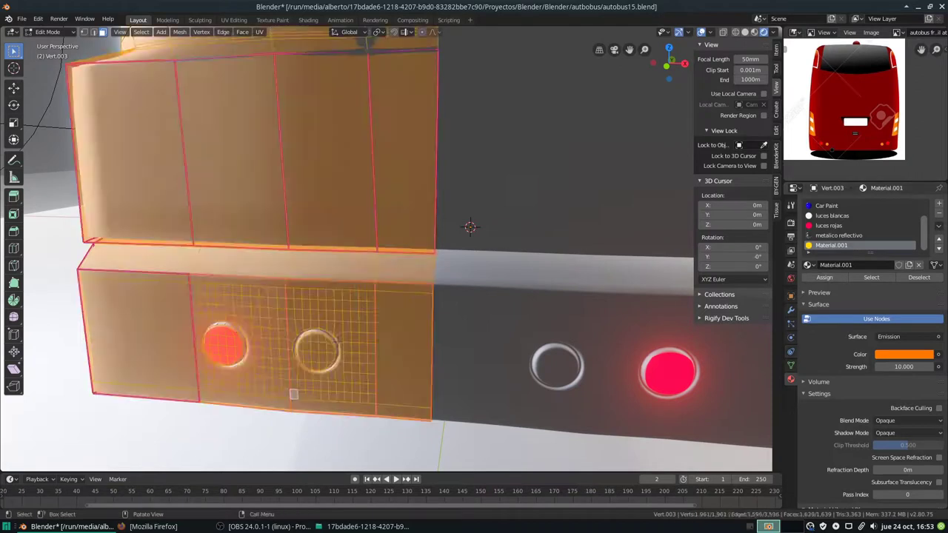
key("alt+a")
key("c")
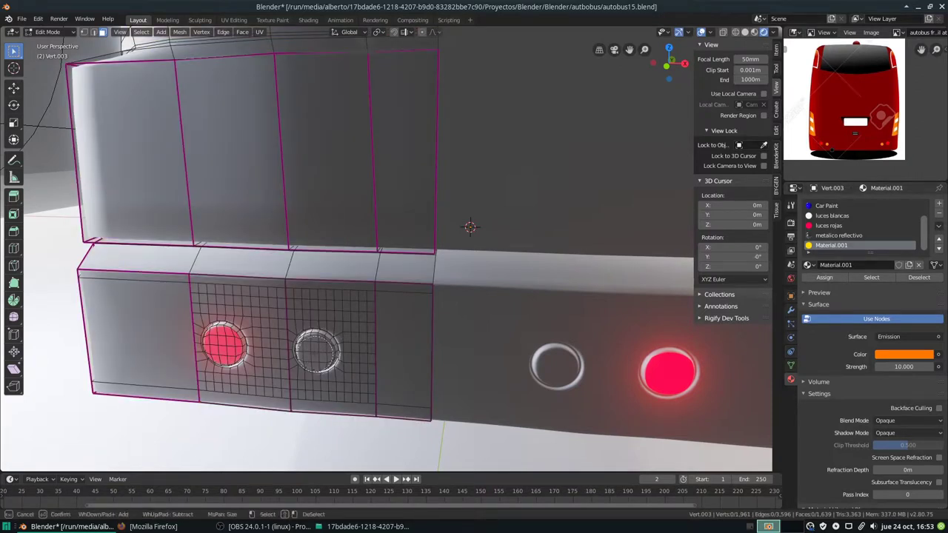
left_click(317, 351)
right_click(317, 351)
mouse_move(376, 314)
middle_mouse_down()
mouse_move(376, 282)
mouse_move(311, 313)
mouse_move(376, 282)
mouse_move(385, 252)
mouse_move(400, 355)
middle_mouse_up()
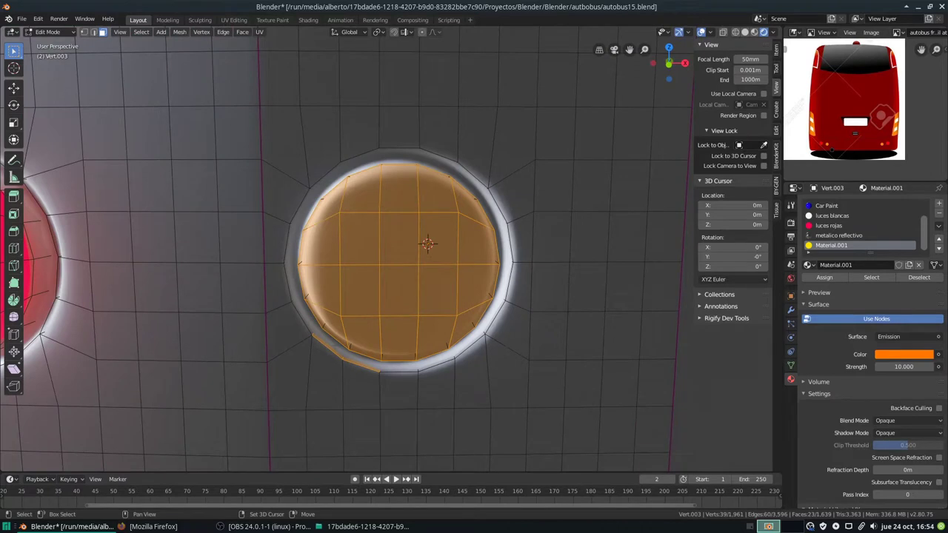
Trim stray edge faces and assign Material.001 to the second light disc
left_click(325, 350, "shift")
left_click(362, 366, "shift")
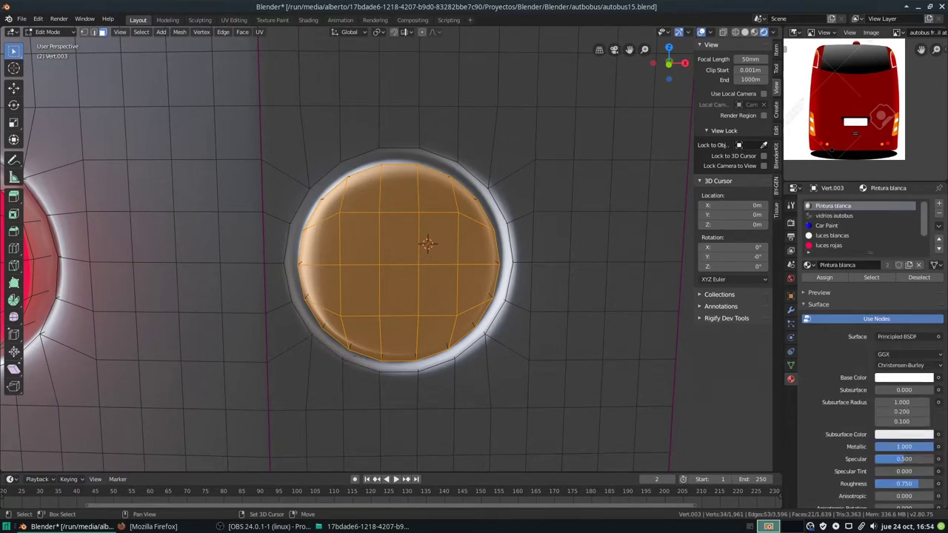
scroll(842, 230, "down", 2)
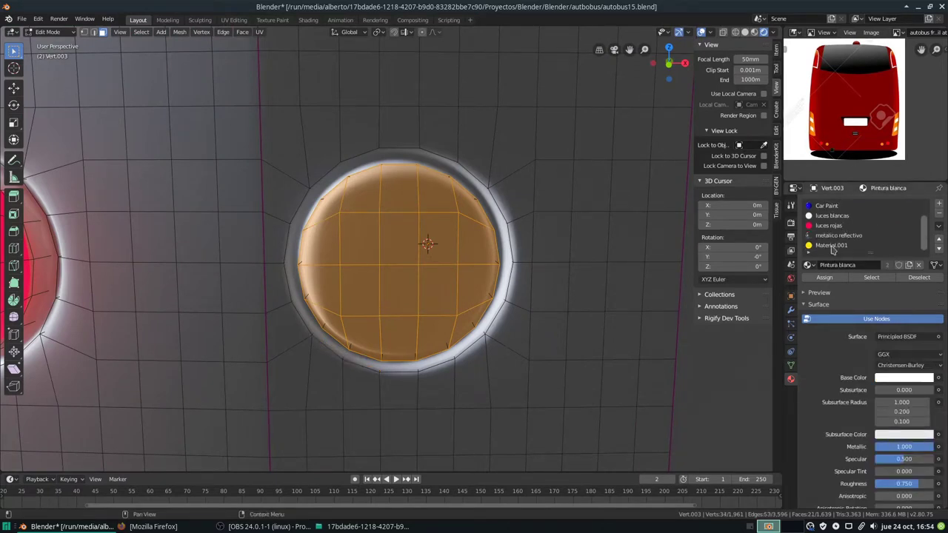
left_click(833, 245)
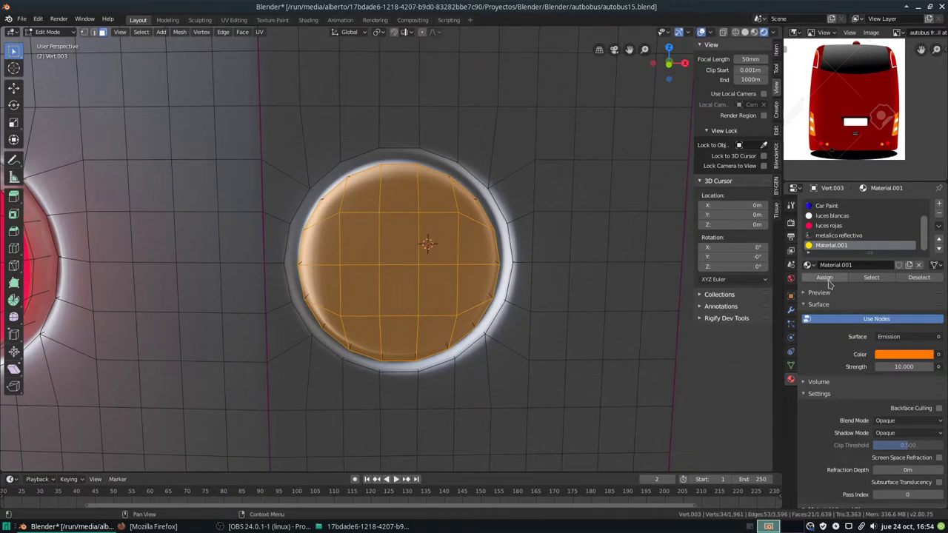
left_click(824, 277)
Darken Material.001's emission colour to value 0.350 for a deeper orange
scroll(667, 281, "down", 5)
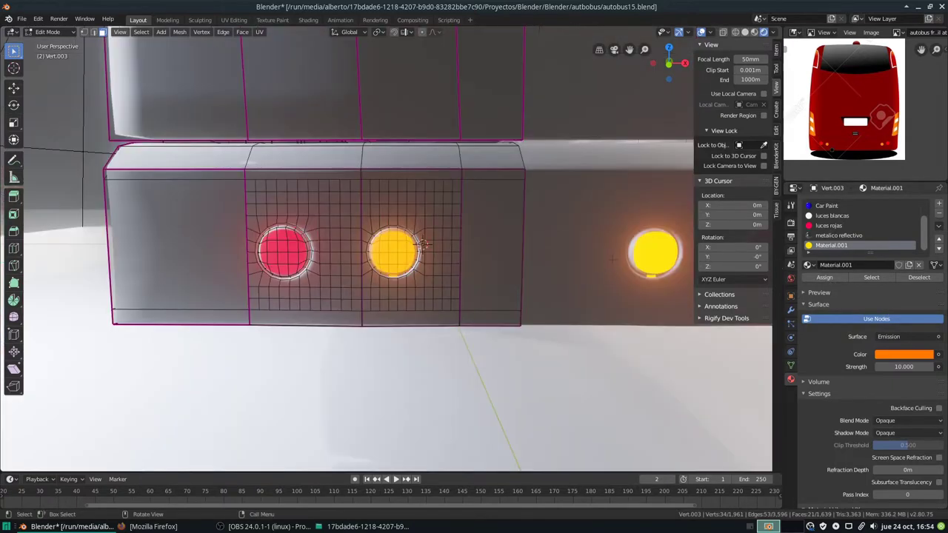
left_click(895, 354)
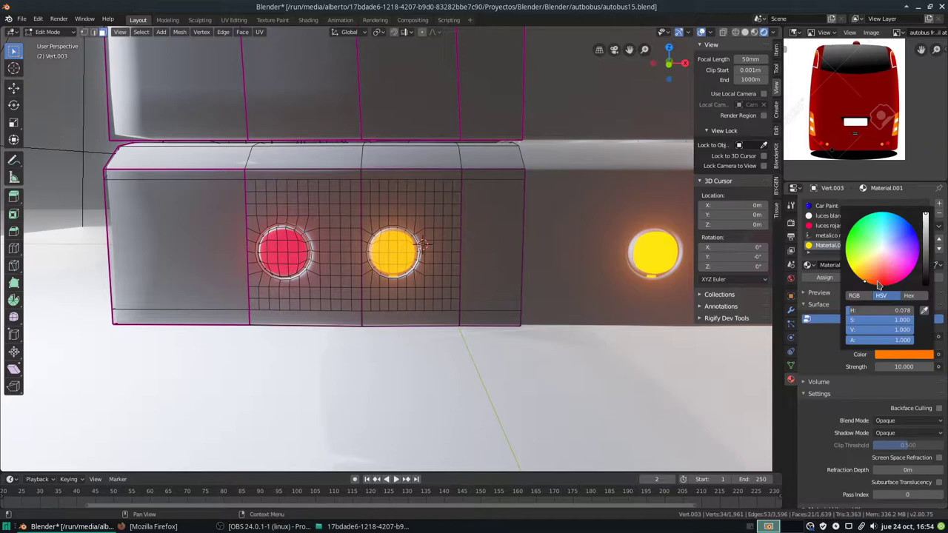
scroll(884, 265, "down", 4)
scroll(884, 265, "down", 3)
scroll(885, 265, "down", 3)
scroll(884, 265, "down", 2)
scroll(885, 265, "down", 2)
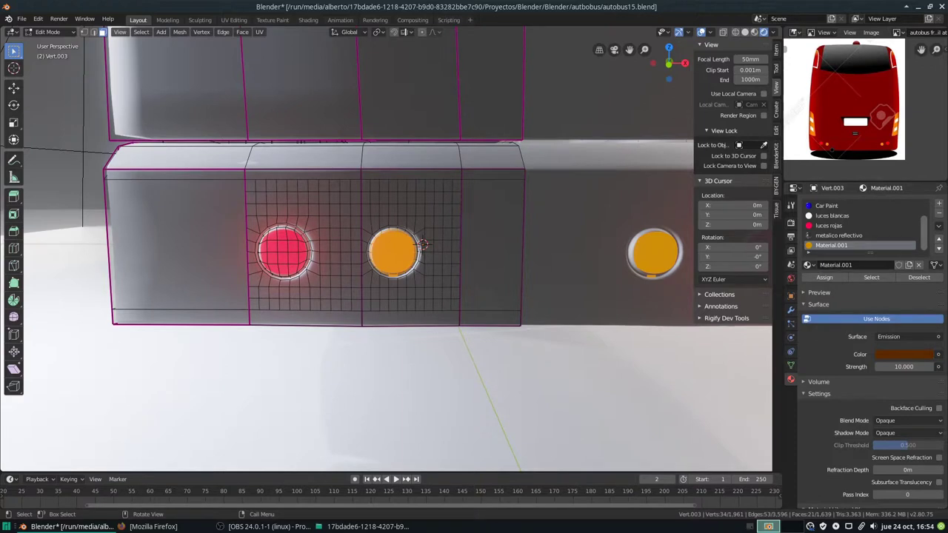
mouse_move(561, 157)
middle_mouse_down()
mouse_move(287, 113)
mouse_move(331, 150)
middle_mouse_up()
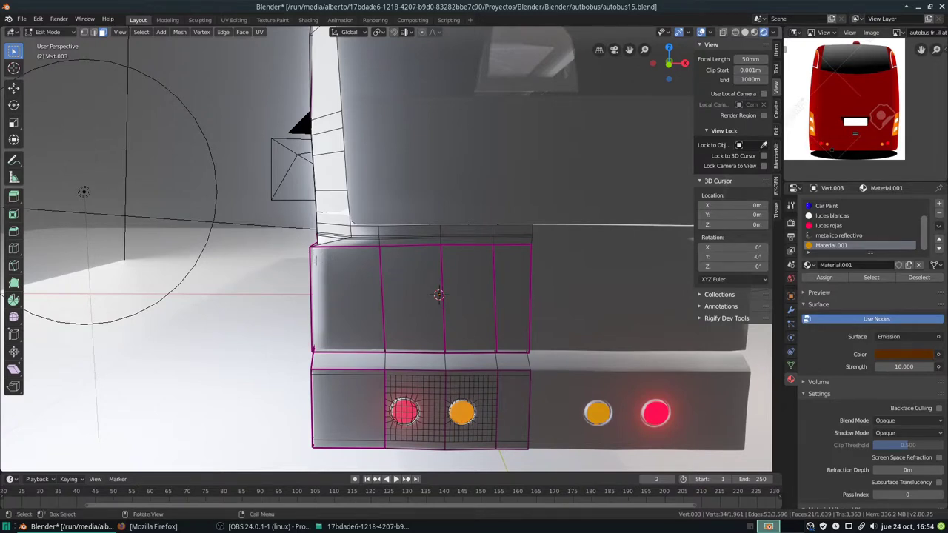
Loop-cut the upper rear panel horizontally, sliding a new loop up near its top
middle_click_drag(325, 261, 387, 246)
key("ctrl+r")
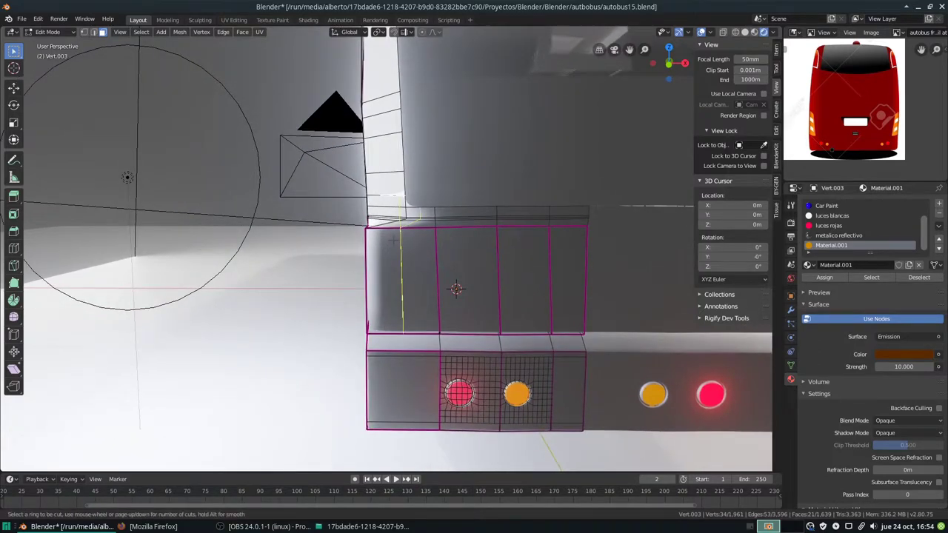
left_click(393, 239)
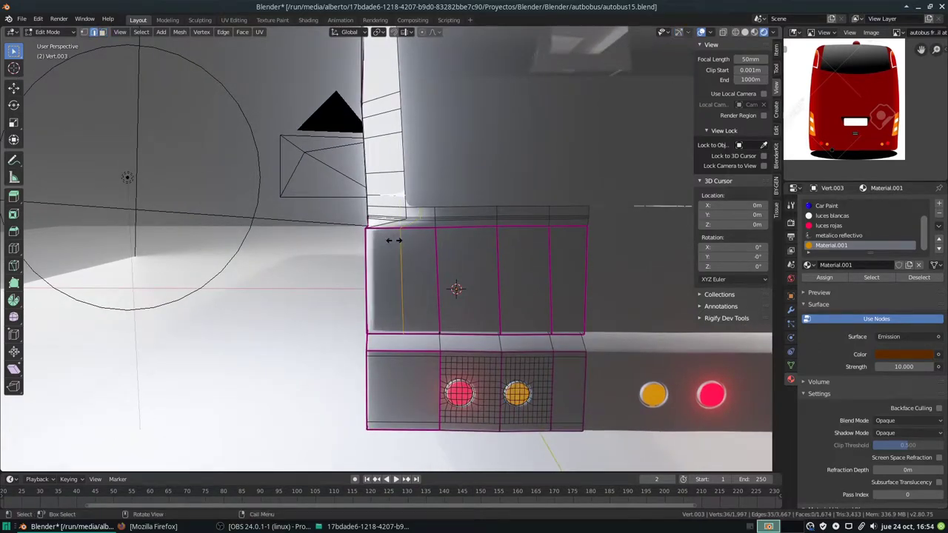
right_click(393, 239)
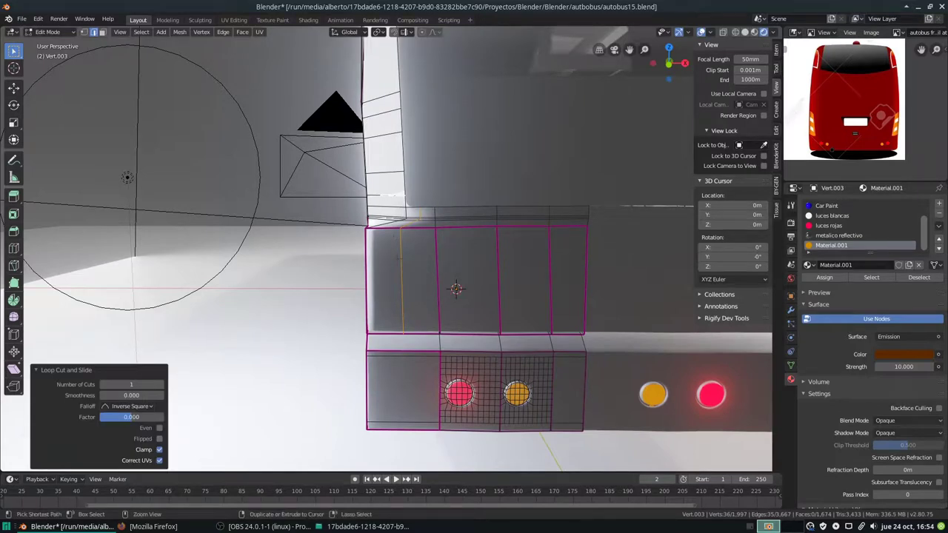
key("ctrl+r")
left_click(404, 280)
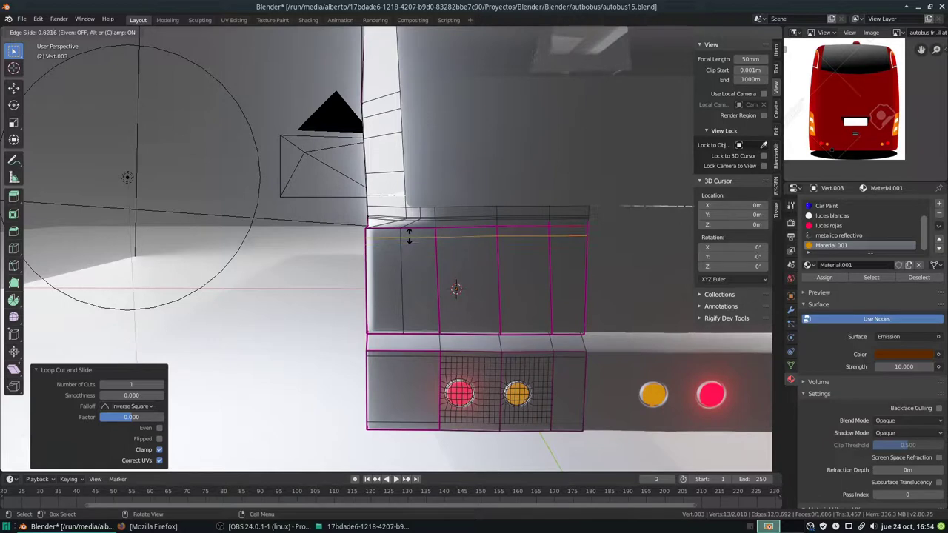
left_click(408, 235)
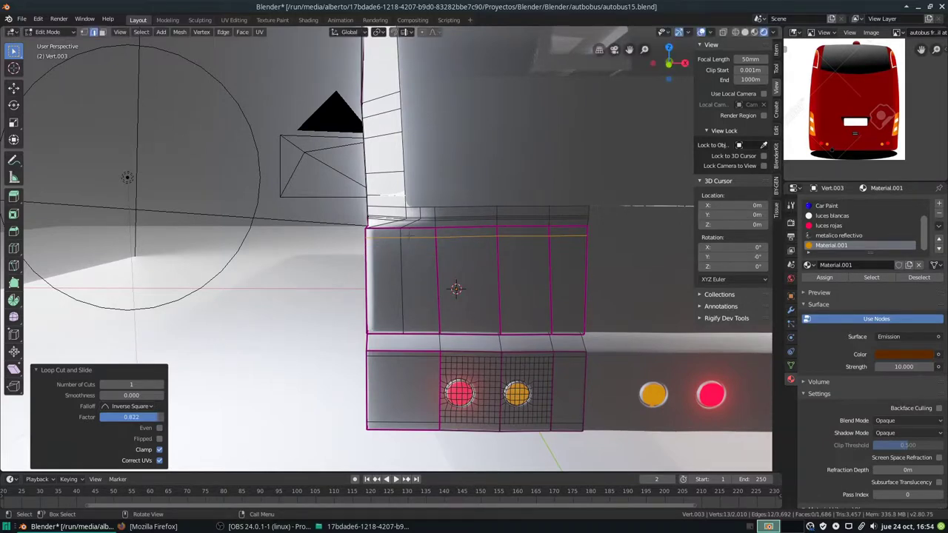
scroll(391, 247, "up", 4)
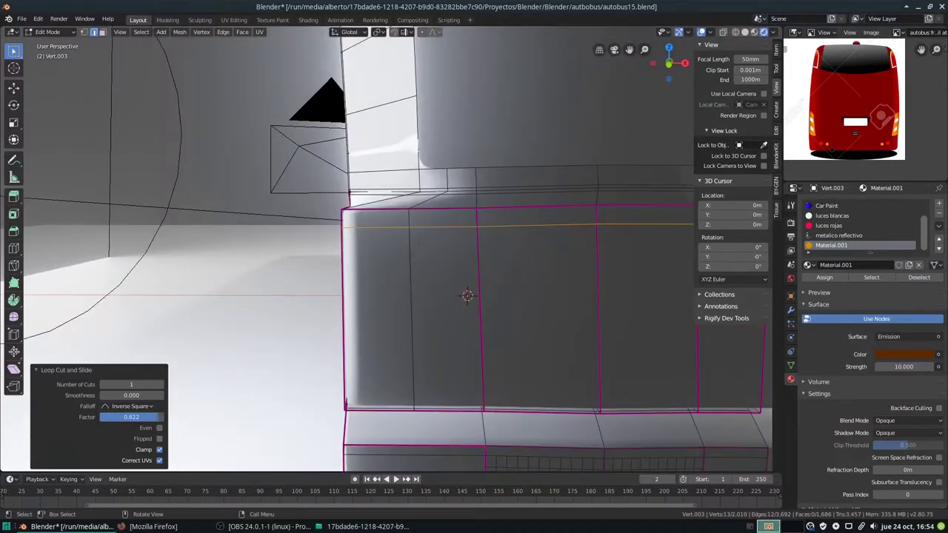
Lower one vertex of the top loop along Z to angle the corner
key("1")
left_click(408, 227)
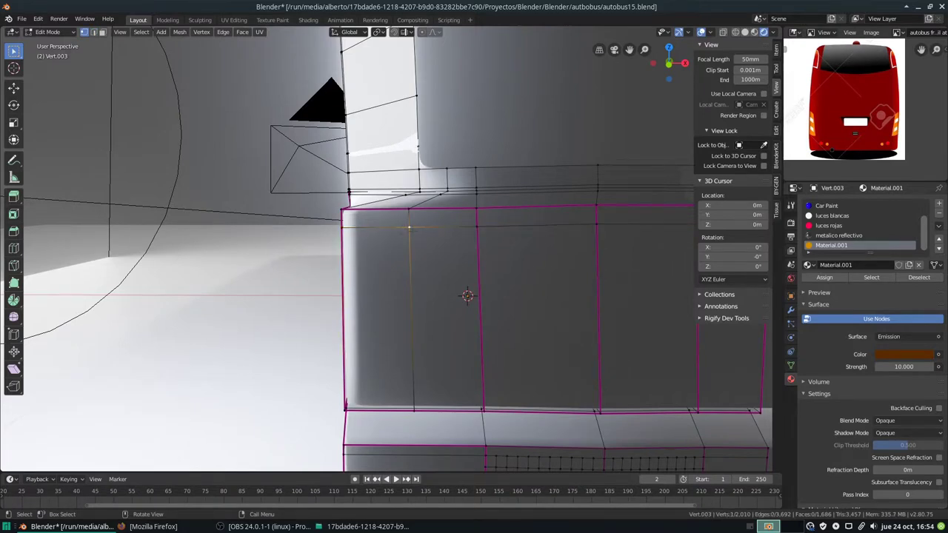
key("g")
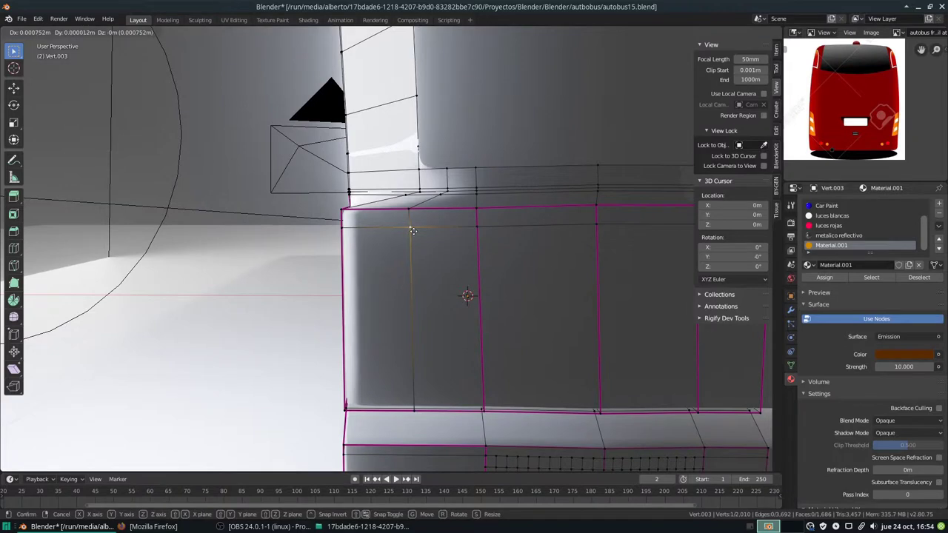
key("z")
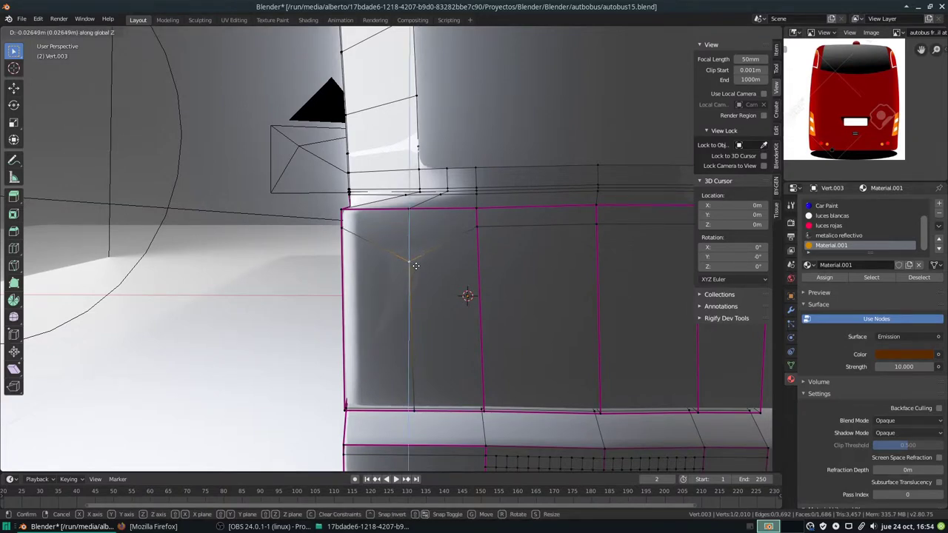
key("Return")
Add a vertical loop slid to factor -0.752 near the left edge and select the narrow left face
key("ctrl+r")
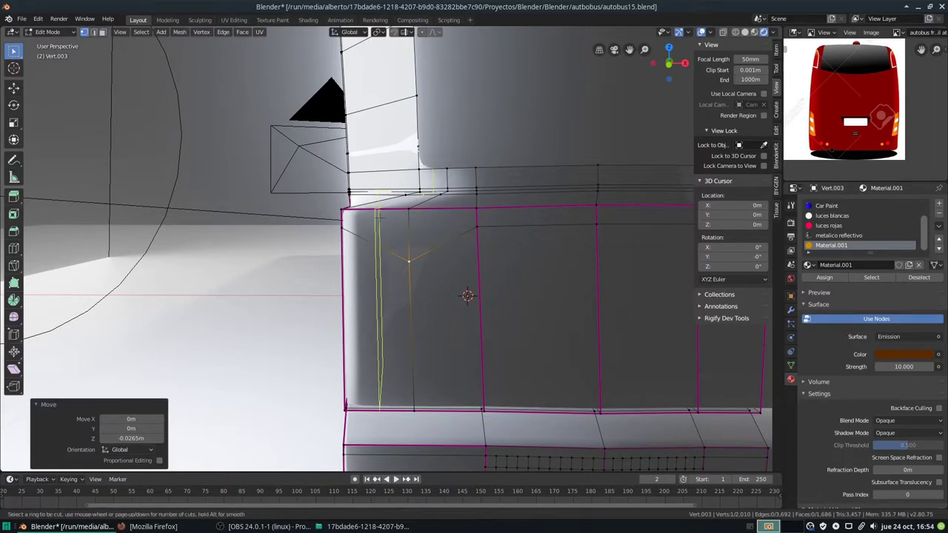
left_click(378, 215)
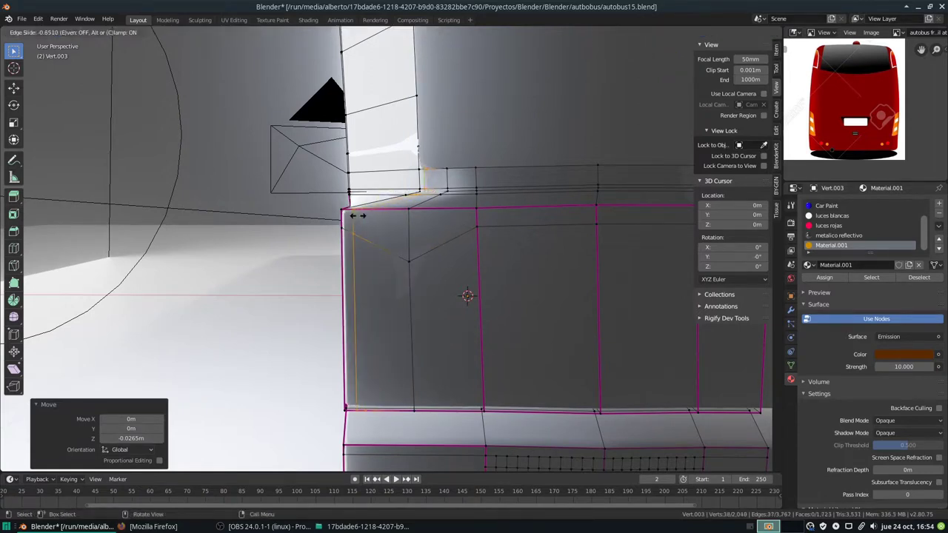
left_click(348, 216)
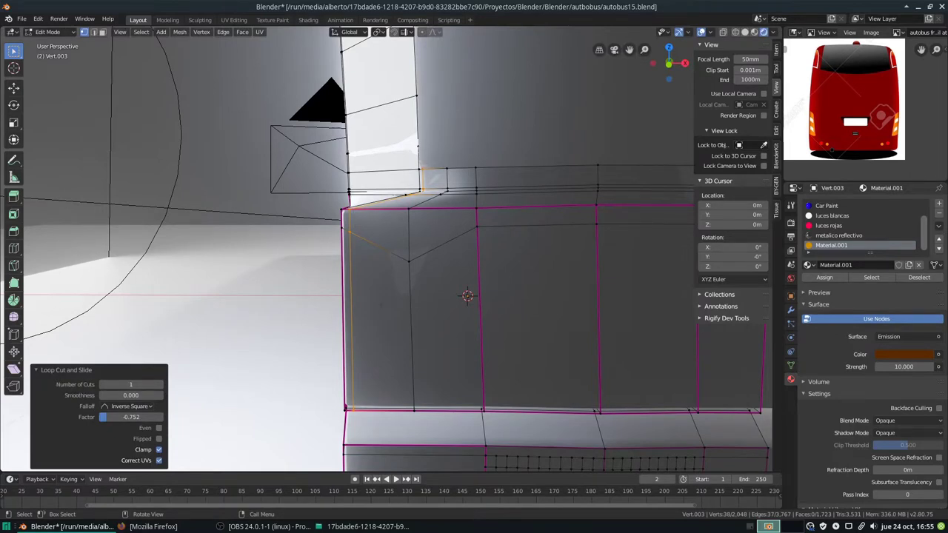
key("3")
left_click(380, 303)
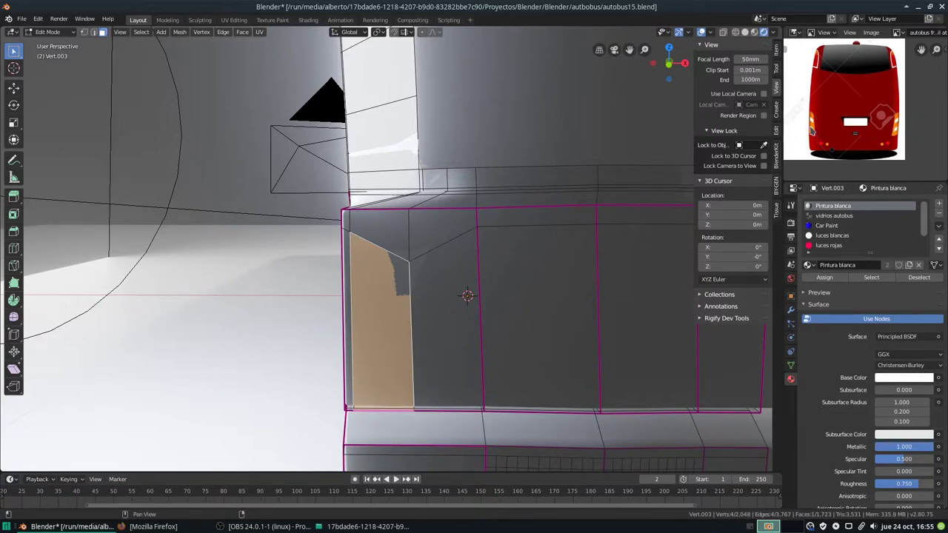
Add a centred 4-cut loop cut across the upper rear panel, then deselect and zoom out
key("ctrl+r")
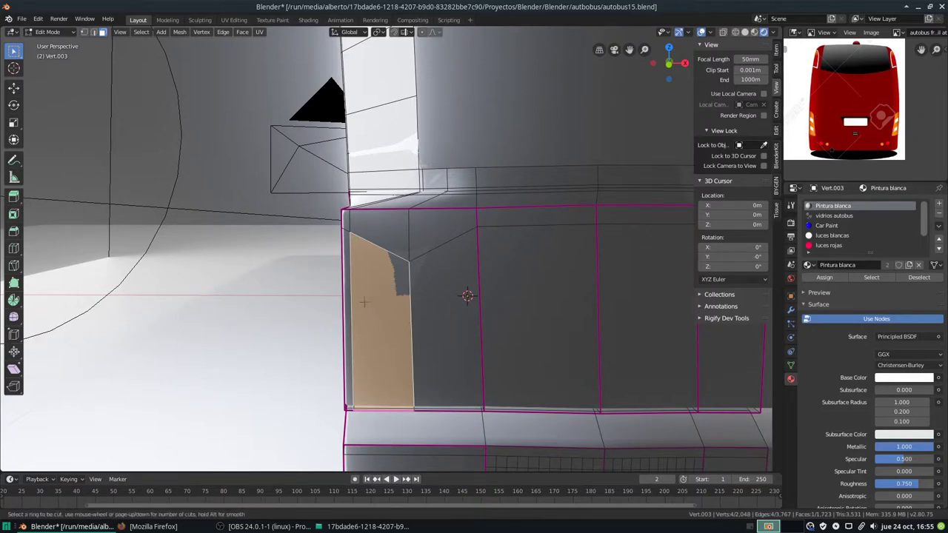
scroll(468, 296, "up", 3)
scroll(467, 295, "up", 1)
scroll(467, 296, "up", 1)
left_click(354, 304)
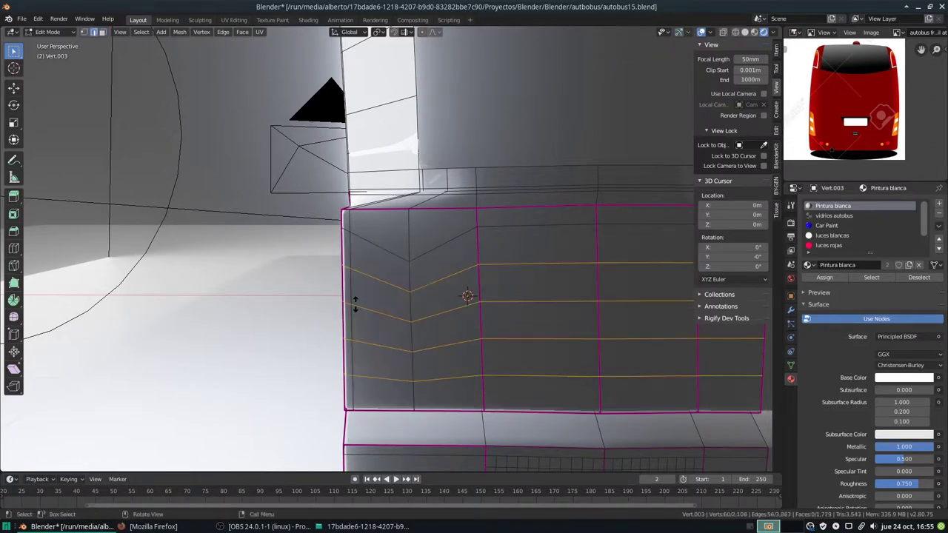
right_click(354, 303)
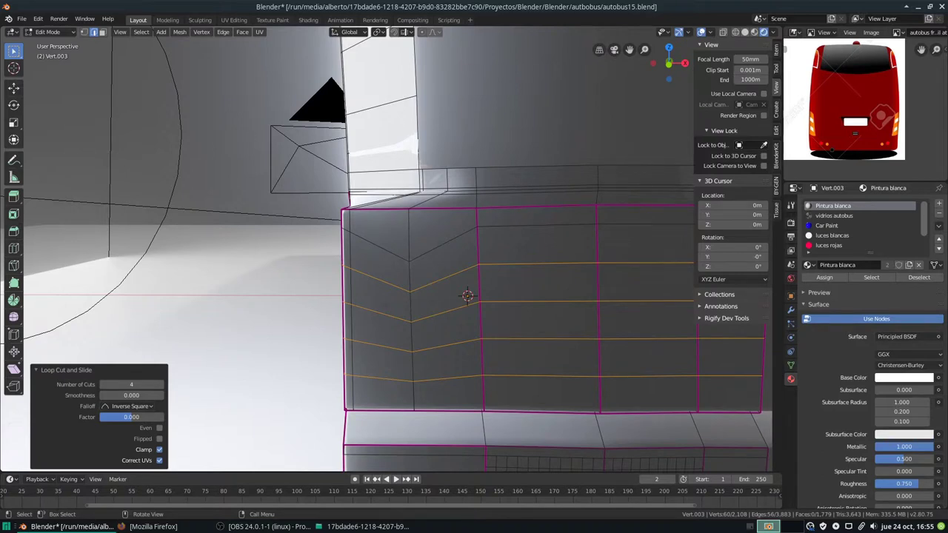
key("alt+a")
middle_click_drag(354, 303, 389, 325)
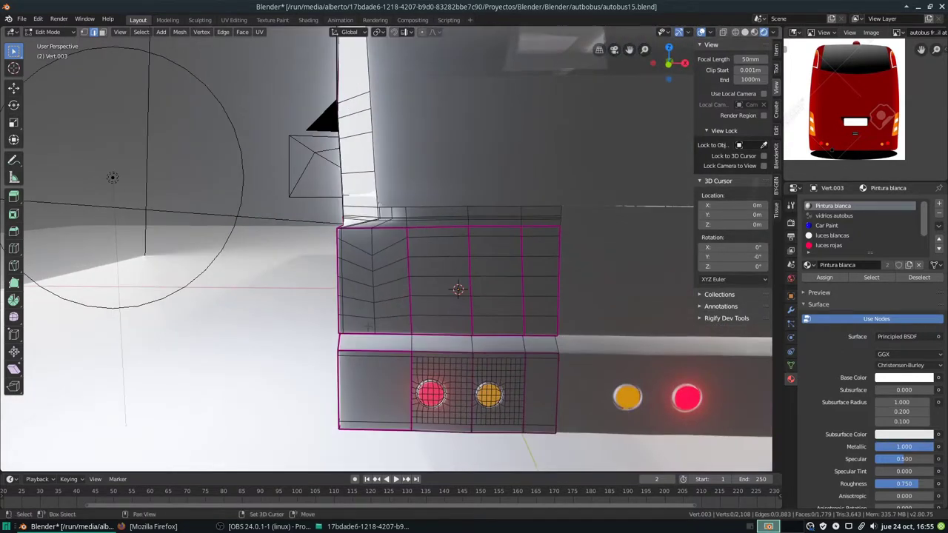
Edge-slide an edge on the panel's left section higher up the rear panel
middle_click_drag(444, 296, 437, 281)
scroll(385, 251, "up", 3)
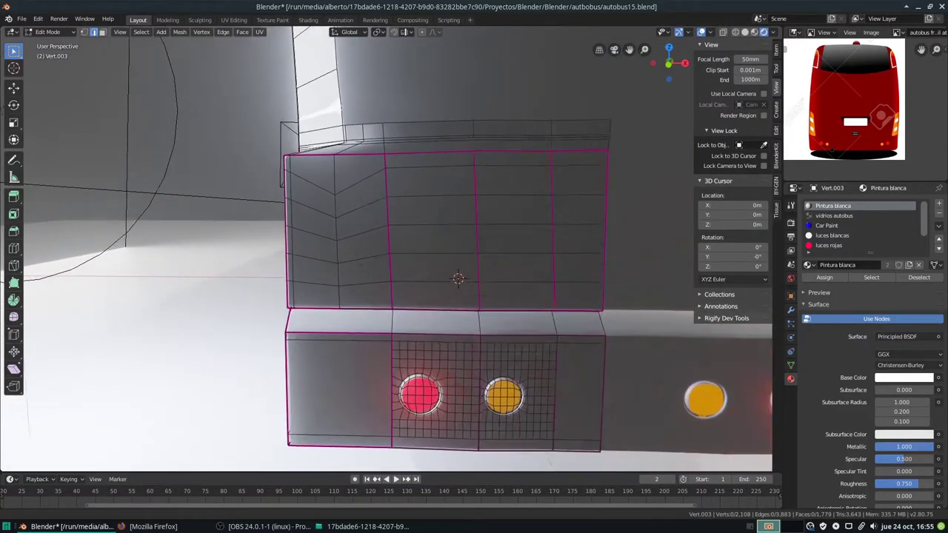
middle_click_drag(385, 252, 415, 276)
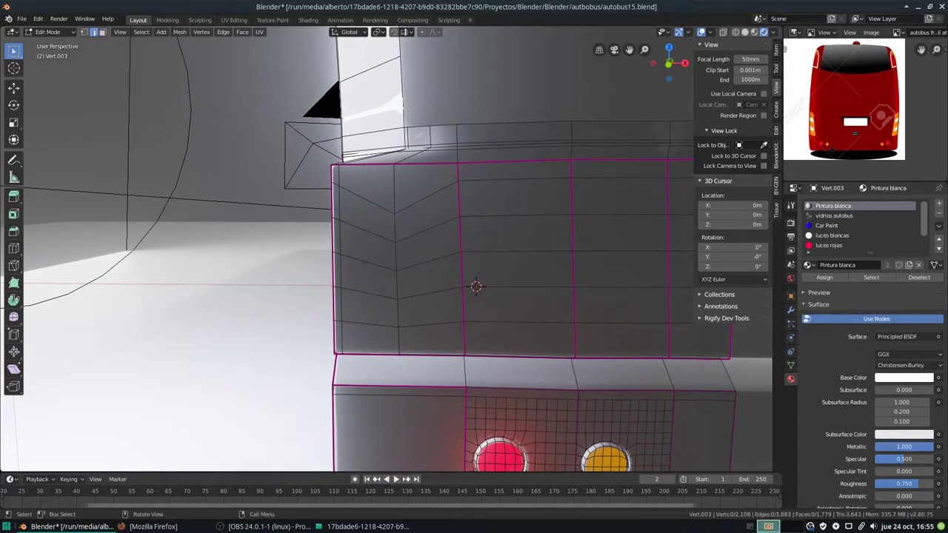
left_click(368, 262)
left_click(368, 231, "shift")
left_click(367, 231, "shift")
key("g")
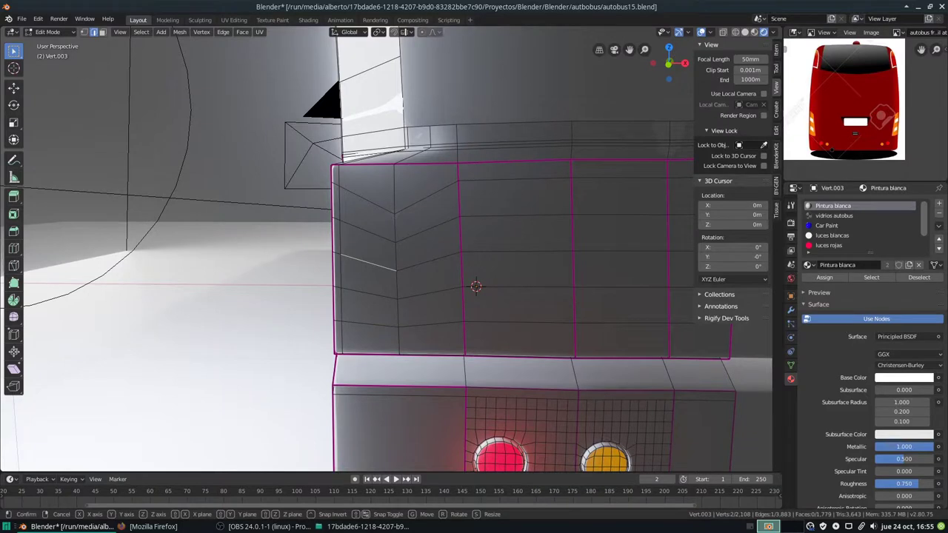
key("g")
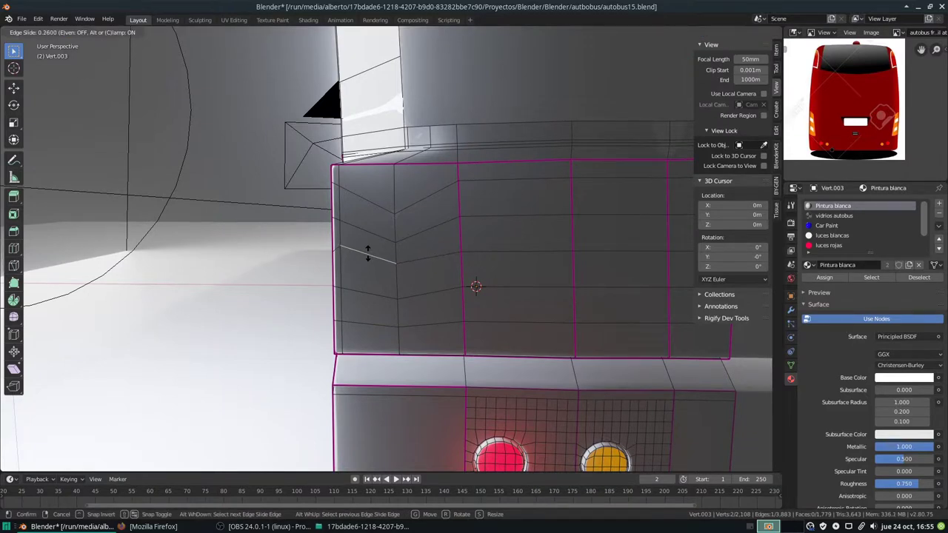
left_click(369, 244)
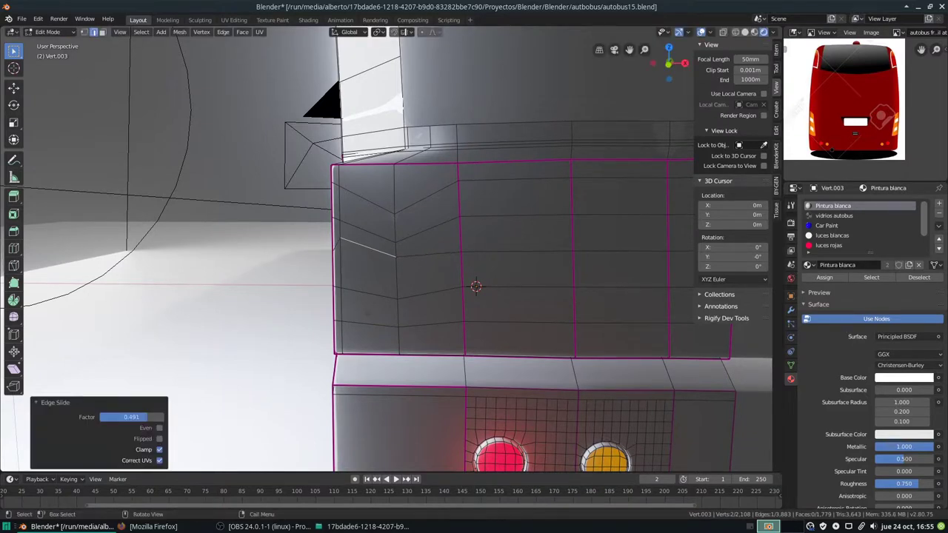
key("ctrl+z")
key("g")
key("g")
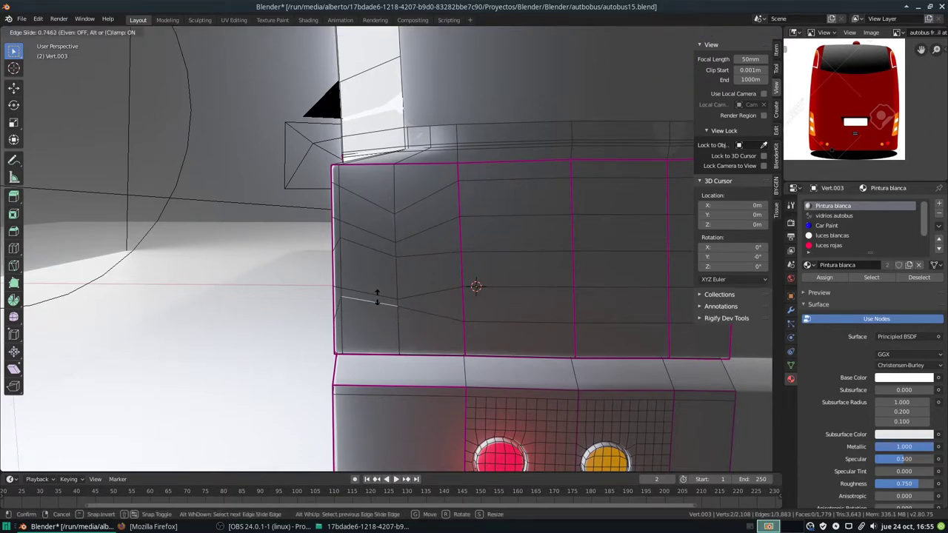
left_click(376, 297)
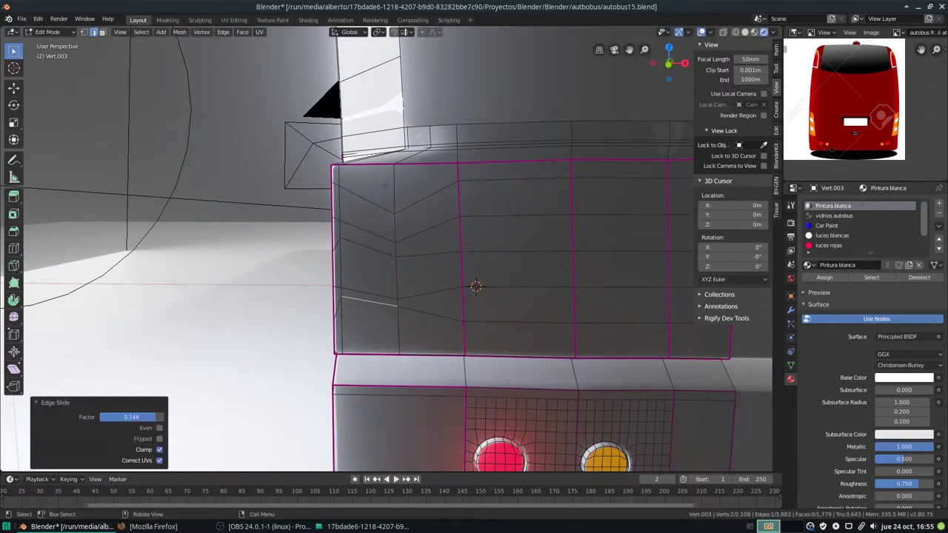
Cut two vertical edge loops on the left section, sliding one toward the left edge
key("ctrl+r")
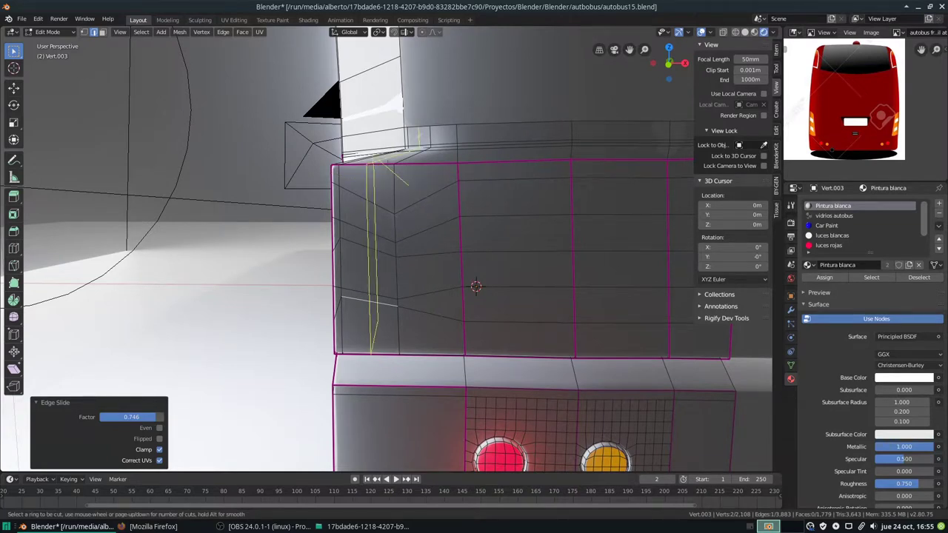
left_click(400, 170)
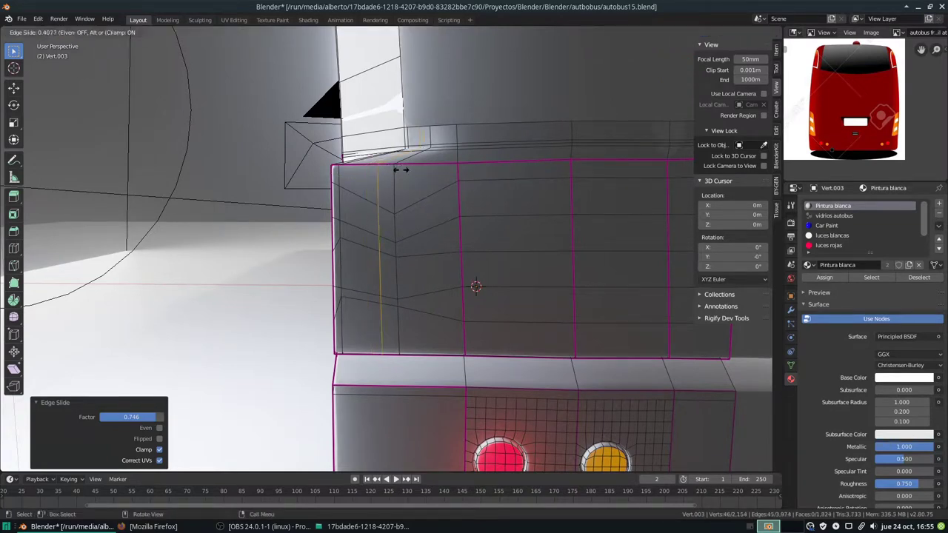
left_click(405, 172)
key("ctrl+r")
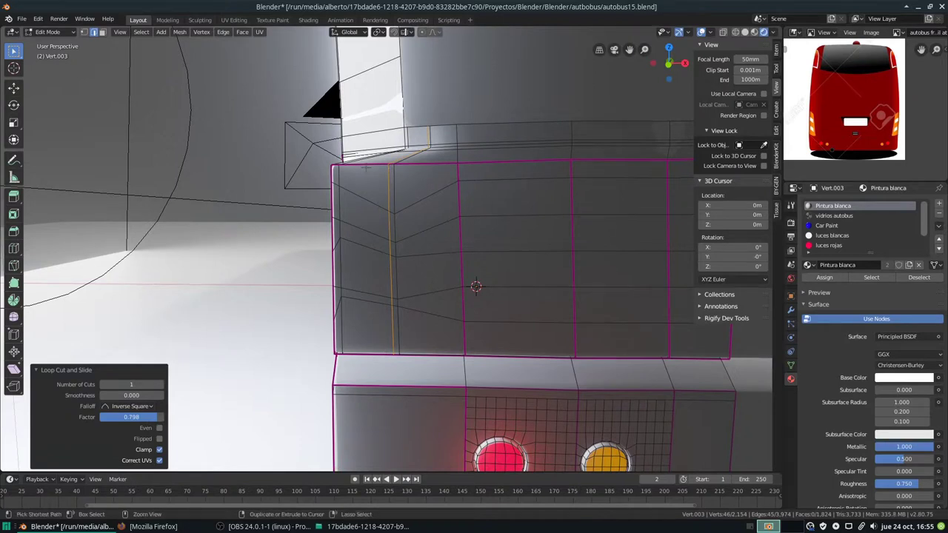
left_click(366, 169)
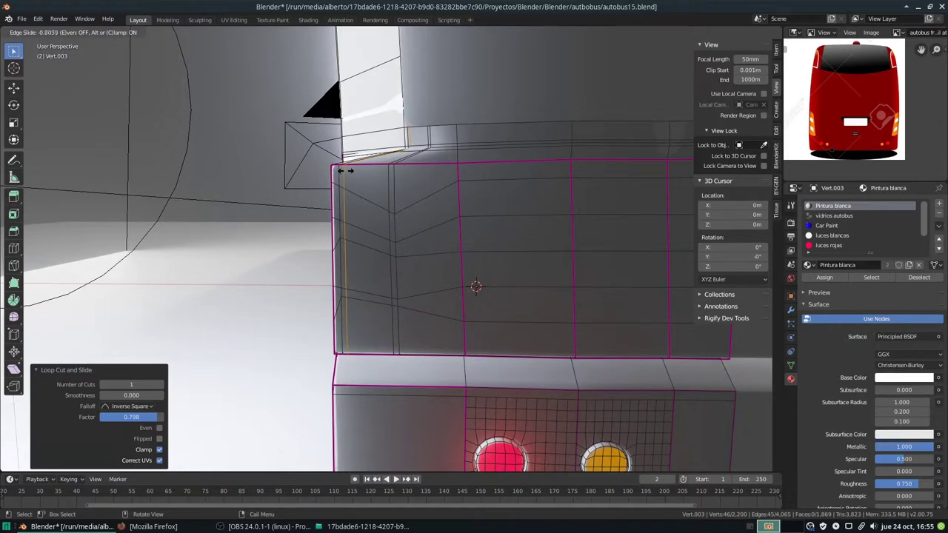
left_click(344, 170)
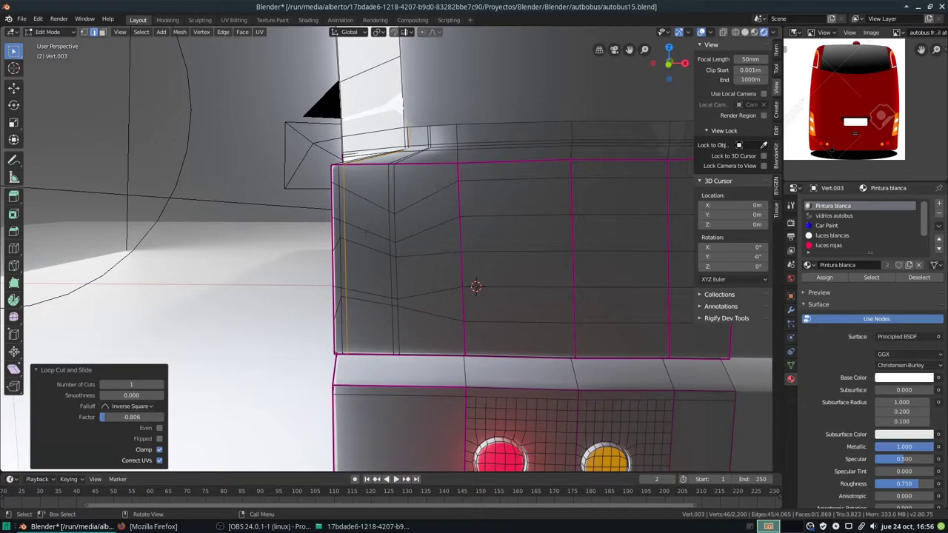
Circle-select the left face strip and cut a horizontal loop near the panel bottom, above the lights
key("alt+a")
key("c")
left_click_drag(363, 219, 368, 280)
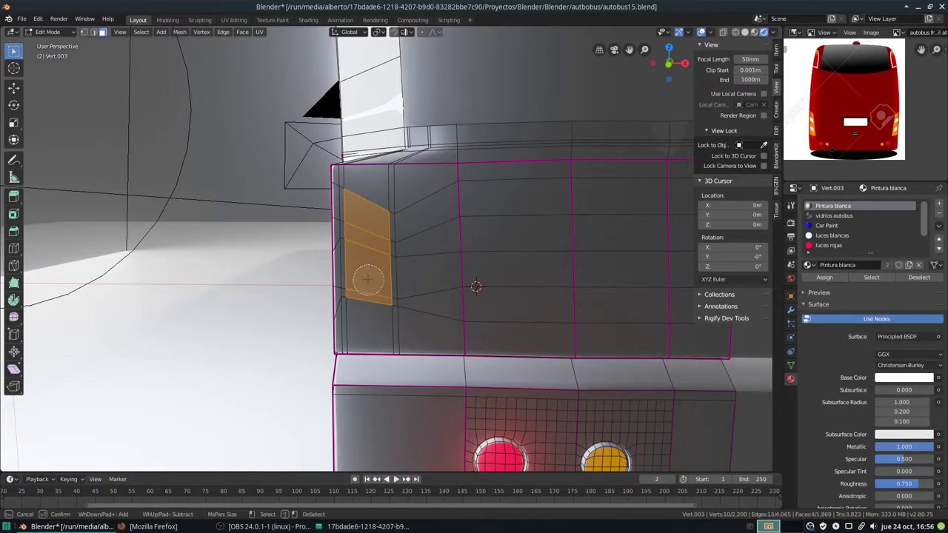
key("Escape")
key("ctrl+r")
left_click(345, 342)
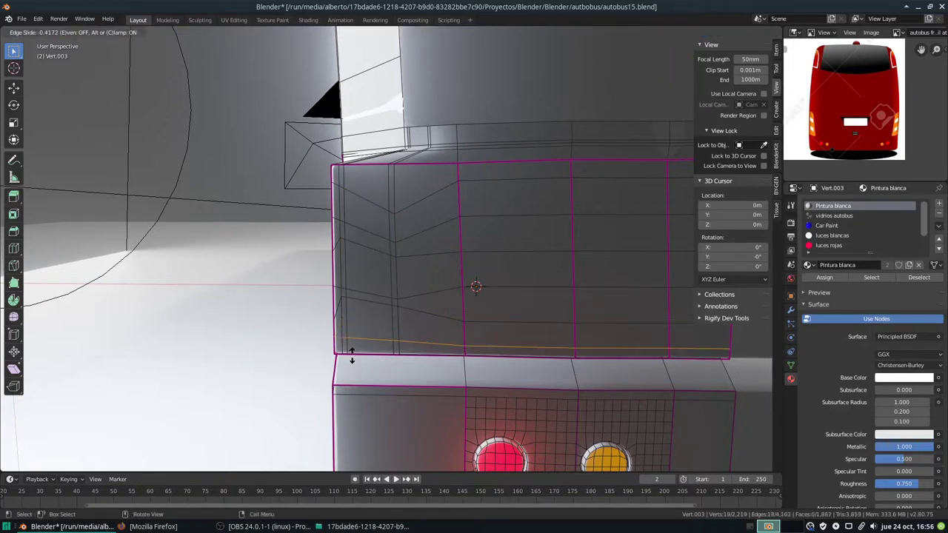
left_click(345, 348)
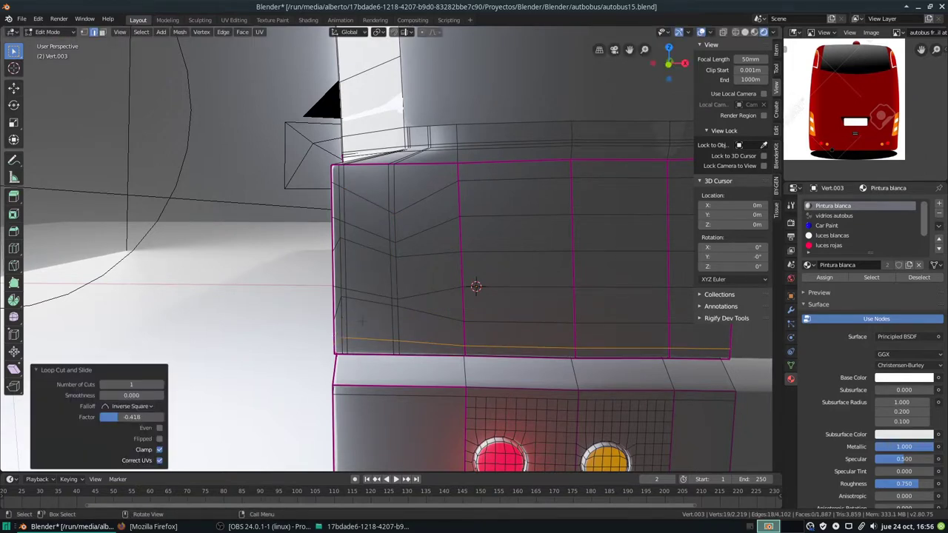
Circle-select the full vertical strip of faces along the panel's left side
key("alt+a")
key("c")
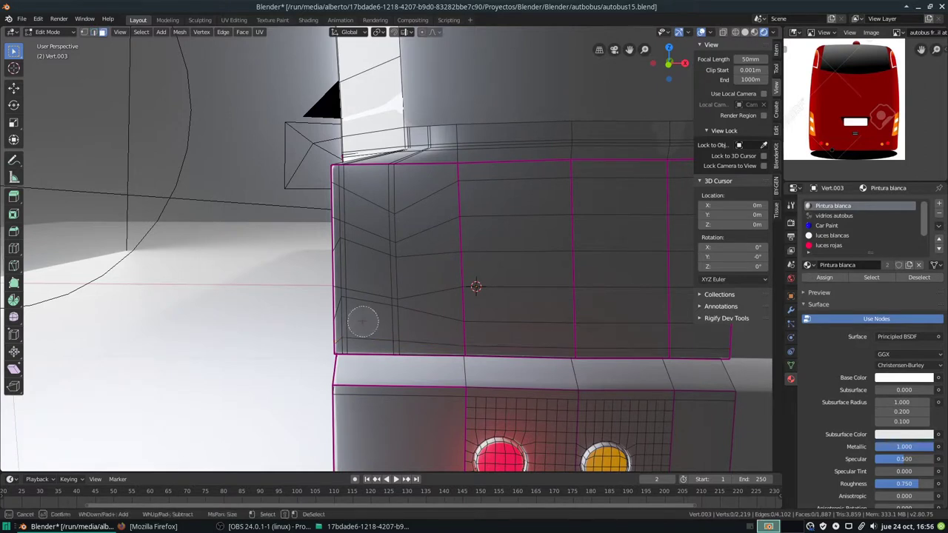
left_click_drag(363, 322, 368, 204)
key("Escape")
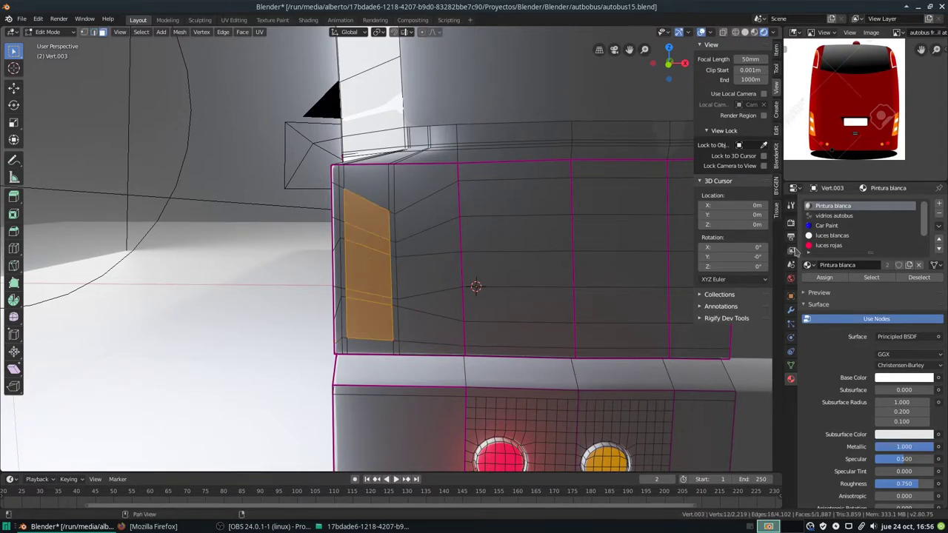
Assign Material.001 to the selected strip and rename it 'luz naranja'
scroll(833, 237, "down", 2)
left_click(833, 245)
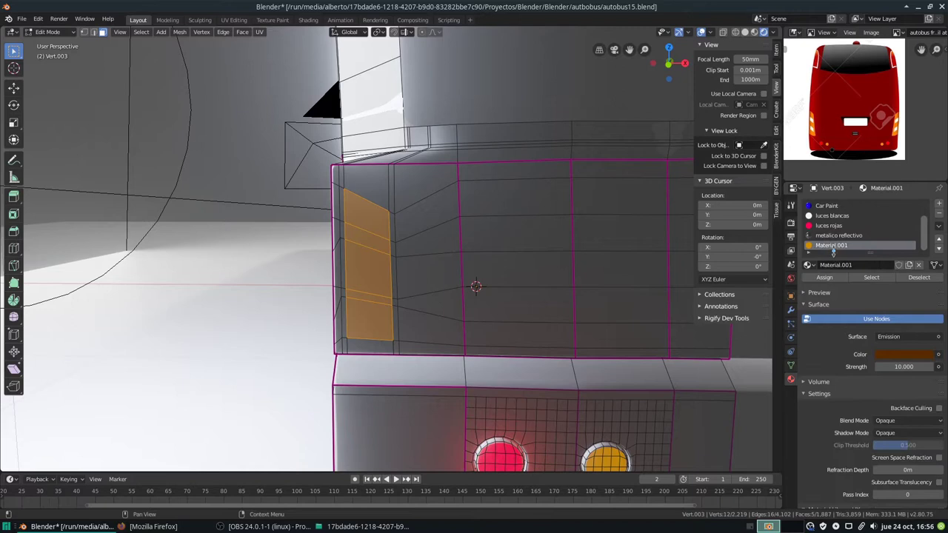
left_click(833, 279)
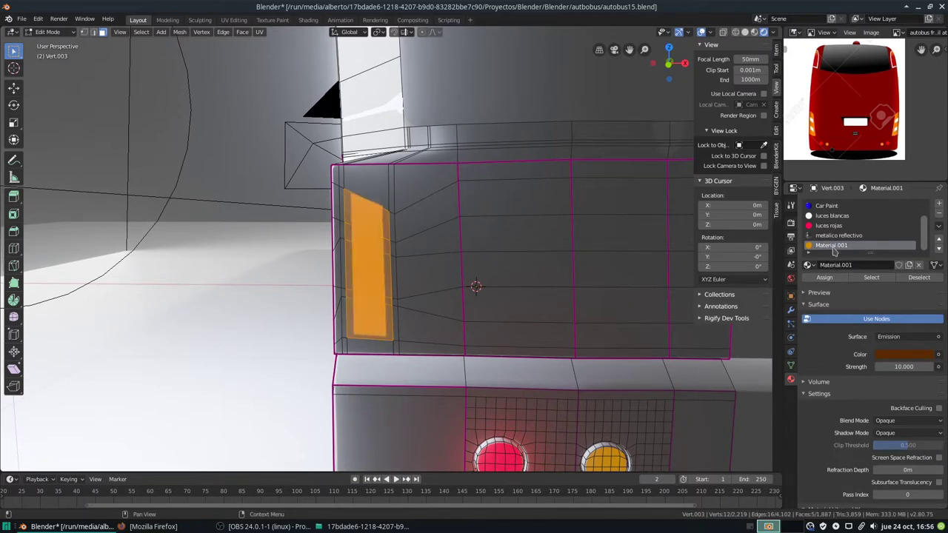
type("luz naranja")
key("Return")
Edge-slide the edge across the lower band of the strip to adjust its height
left_click(368, 235, "alt")
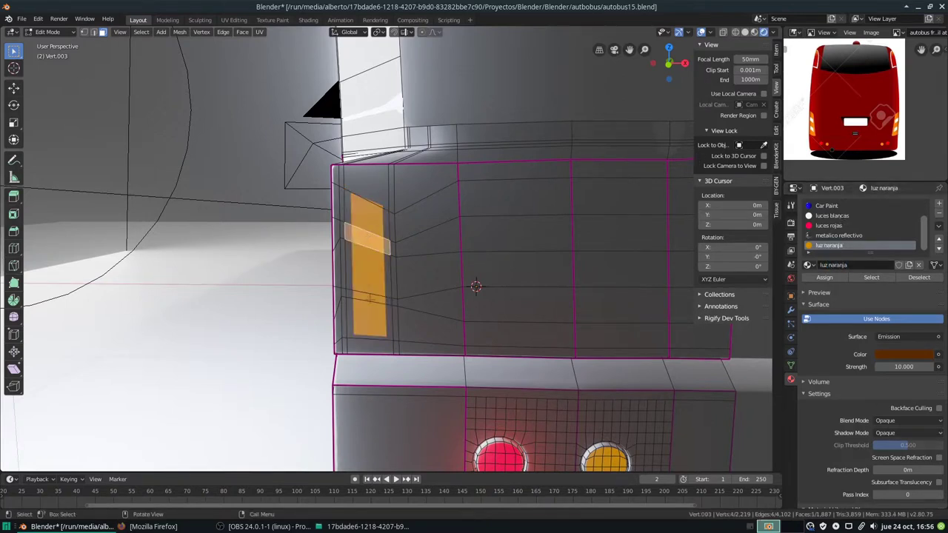
left_click(366, 297, "alt")
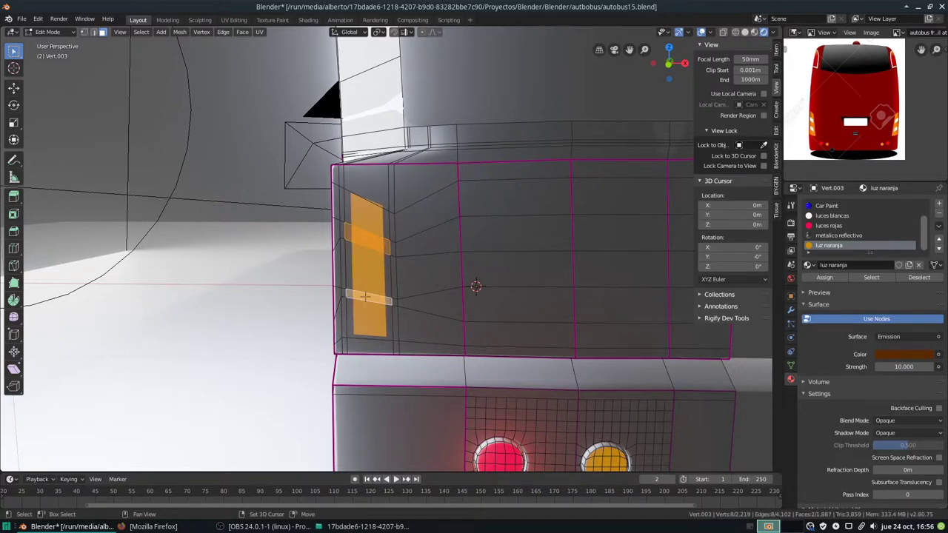
scroll(370, 297, "up", 5)
scroll(377, 299, "down", 5)
key("2")
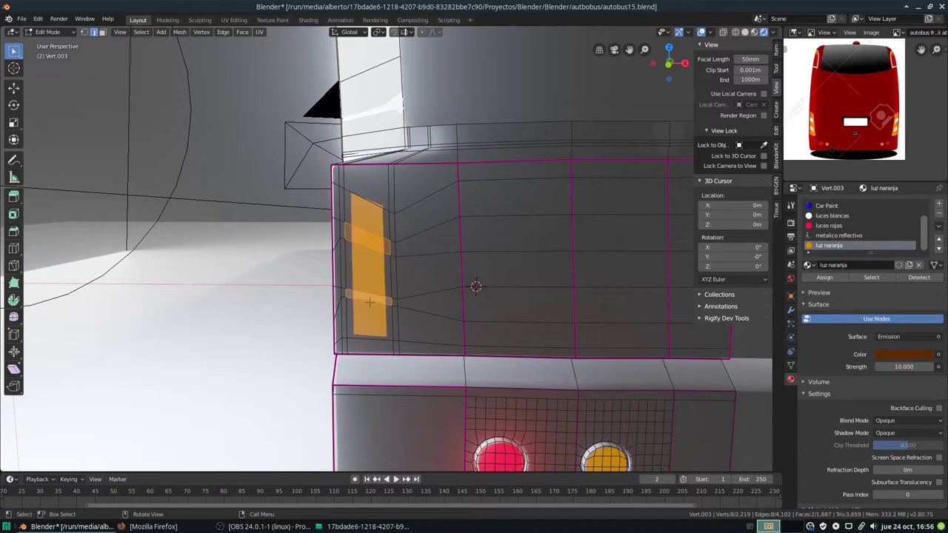
left_click(370, 301)
key("g")
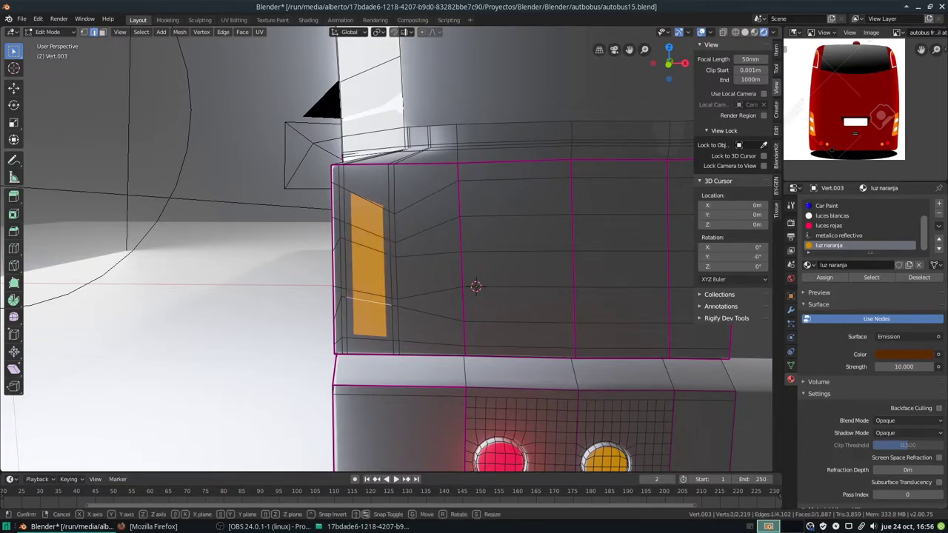
key("g")
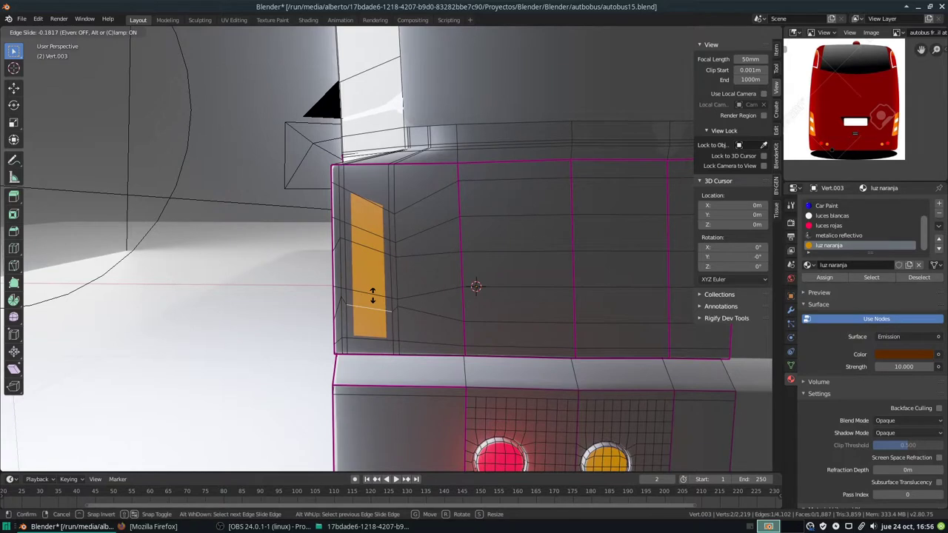
left_click(372, 295)
Assign 'luces blancas' to the upper and lower bands, then return to Object Mode
left_click(365, 303, "alt")
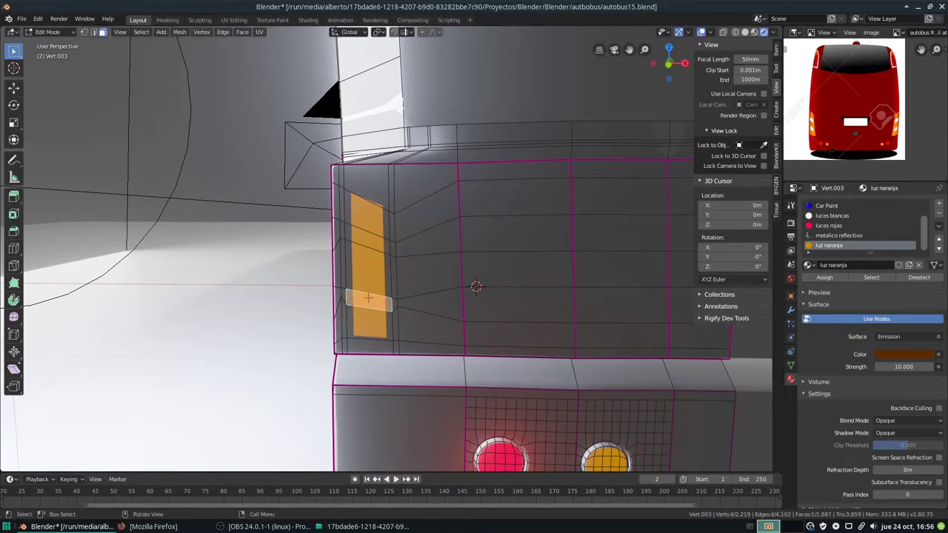
left_click(365, 232, "alt+shift")
left_click(831, 215)
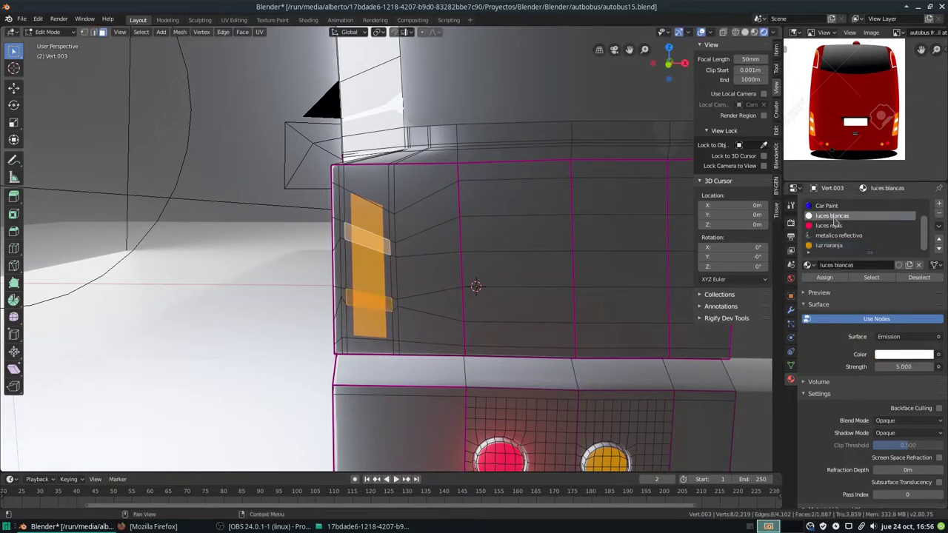
left_click(823, 278)
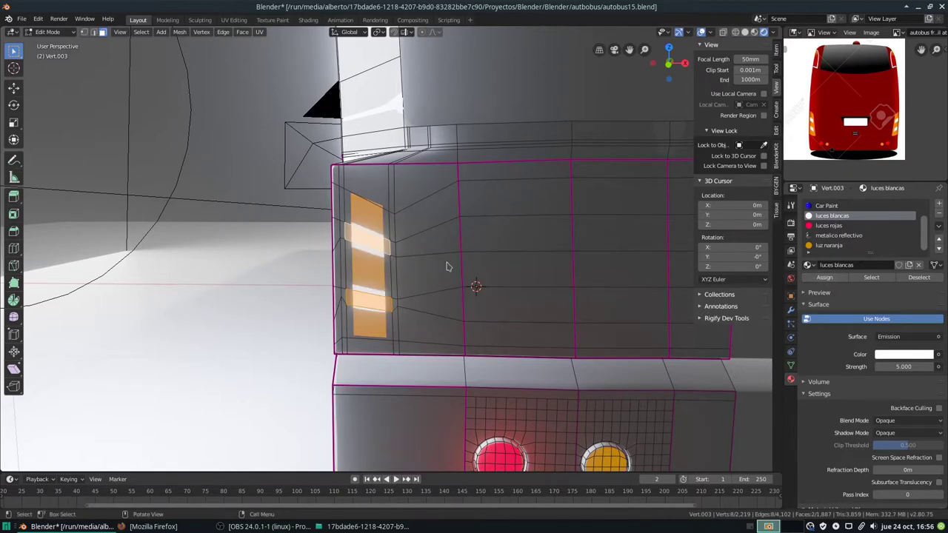
key("Tab")
scroll(447, 267, "down", 3)
scroll(447, 266, "down", 3)
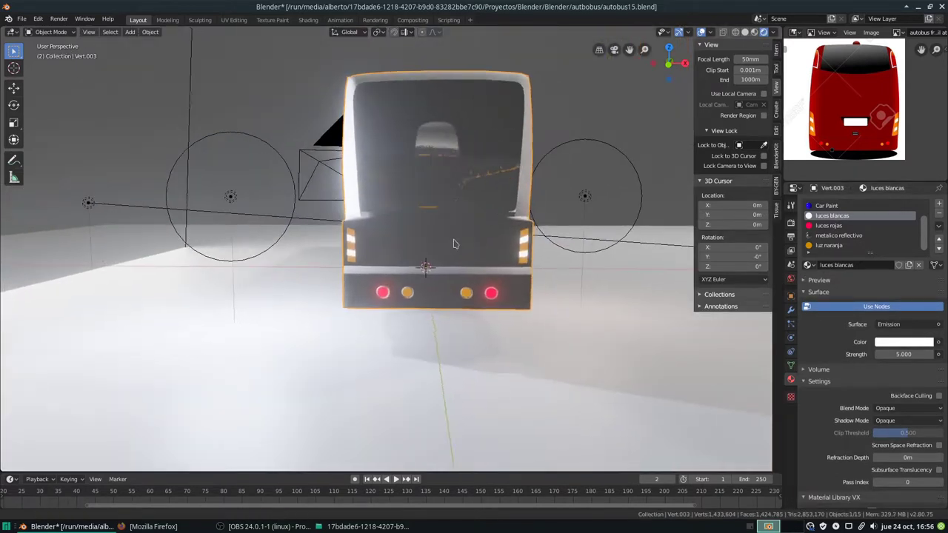
View the bus rear straight on, zoom in on the corner lights, and re-enter Edit Mode
middle_click_drag(447, 266, 400, 372)
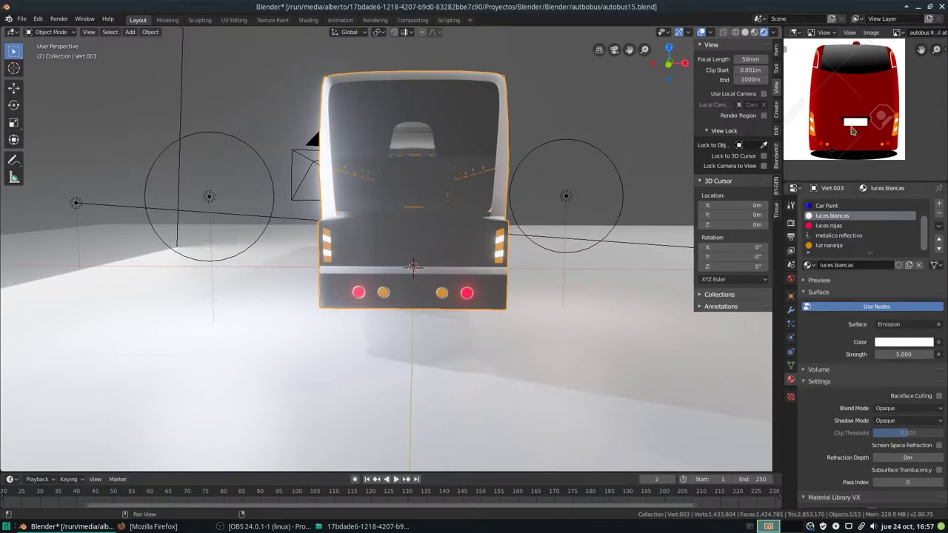
scroll(441, 263, "up", 2)
scroll(438, 256, "up", 3)
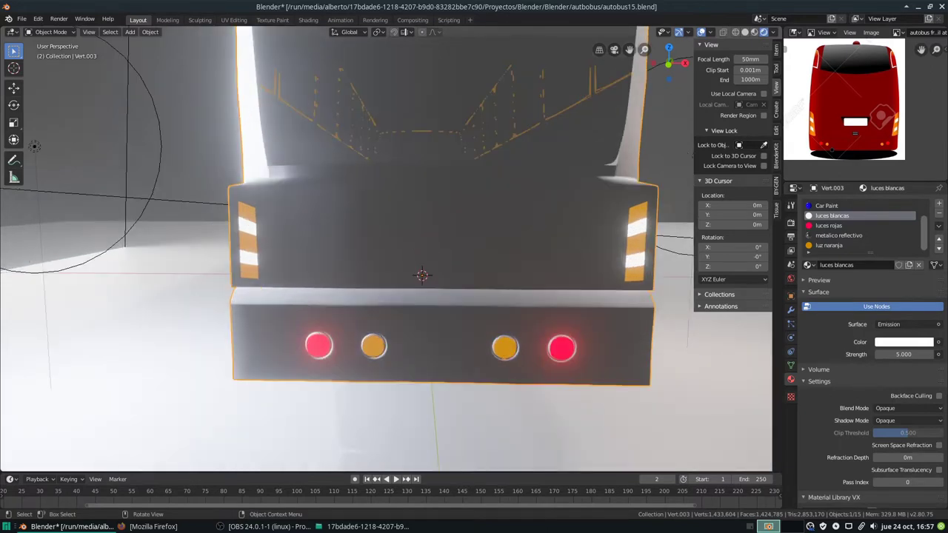
key("Tab")
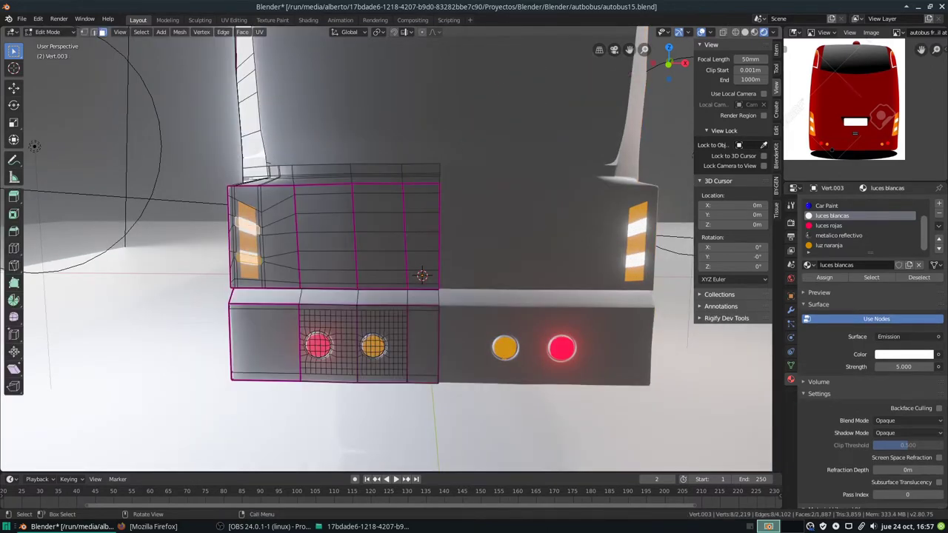
Extrude two adjacent upper rear panel faces inward about 0.0168 m along their normals
key("2")
left_click(379, 212)
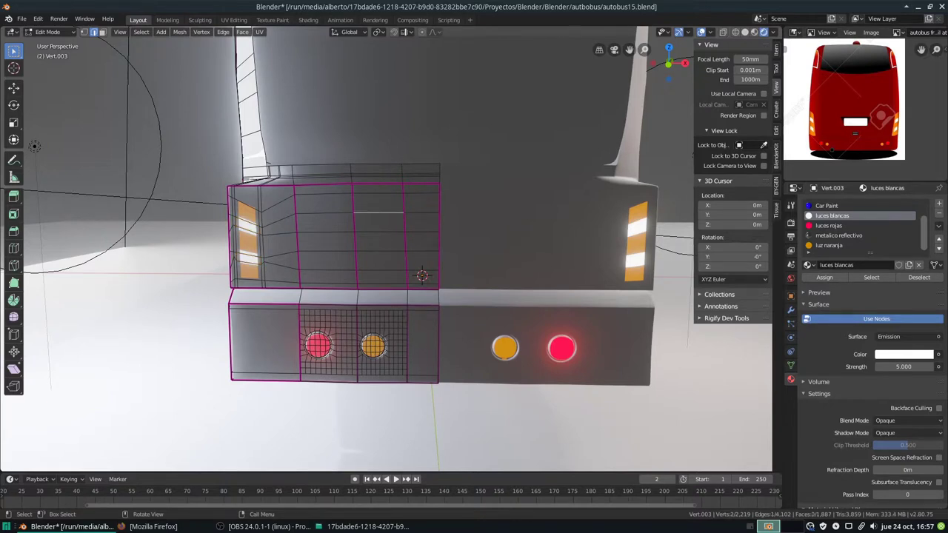
left_click(422, 213, "shift")
key("3")
left_click(421, 222)
left_click(378, 222, "shift")
mouse_move(418, 266)
middle_mouse_down()
mouse_move(418, 185)
mouse_move(418, 244)
middle_mouse_up()
scroll(385, 252, "up", 3)
scroll(385, 252, "up", 2)
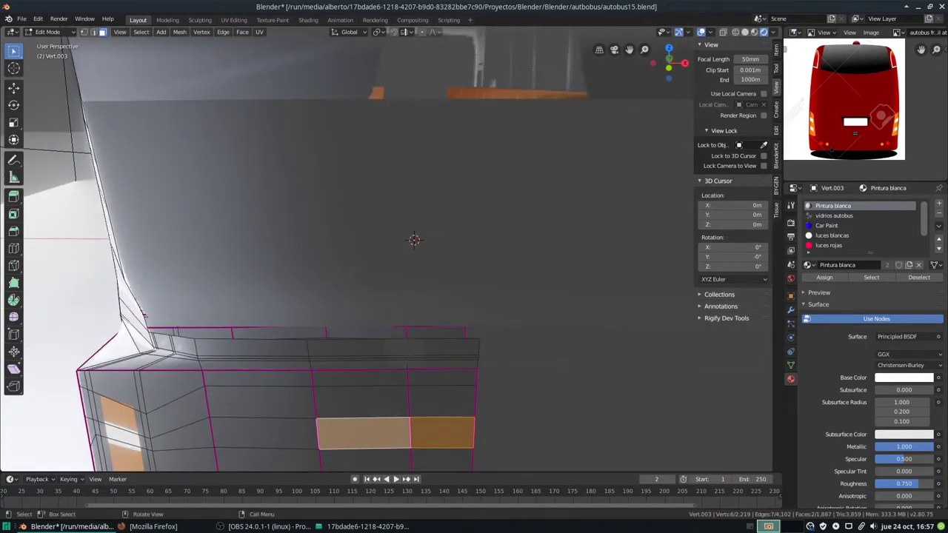
key("e")
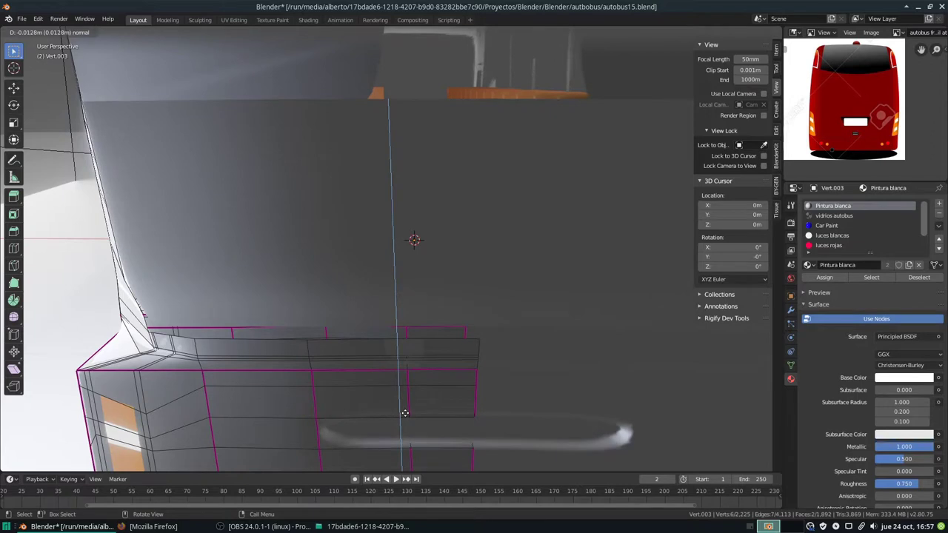
left_click(403, 412)
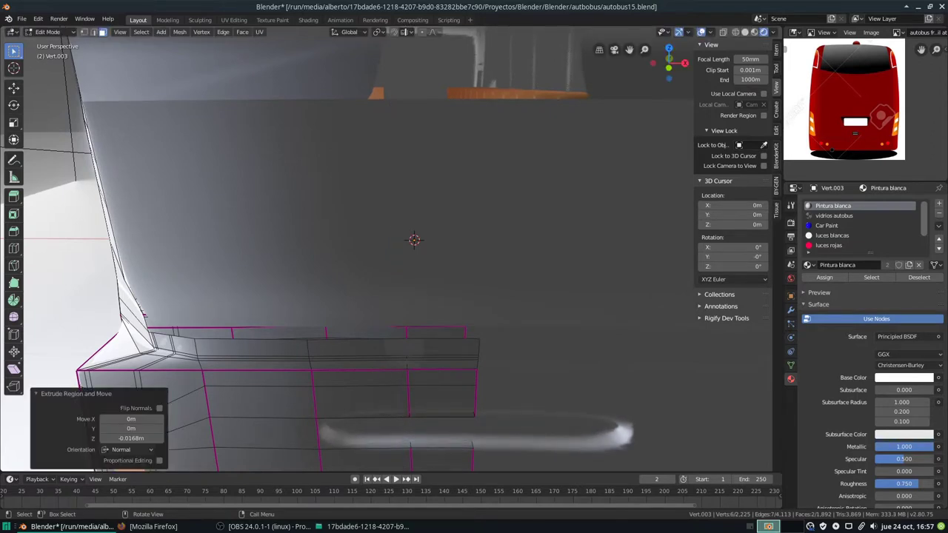
key("2")
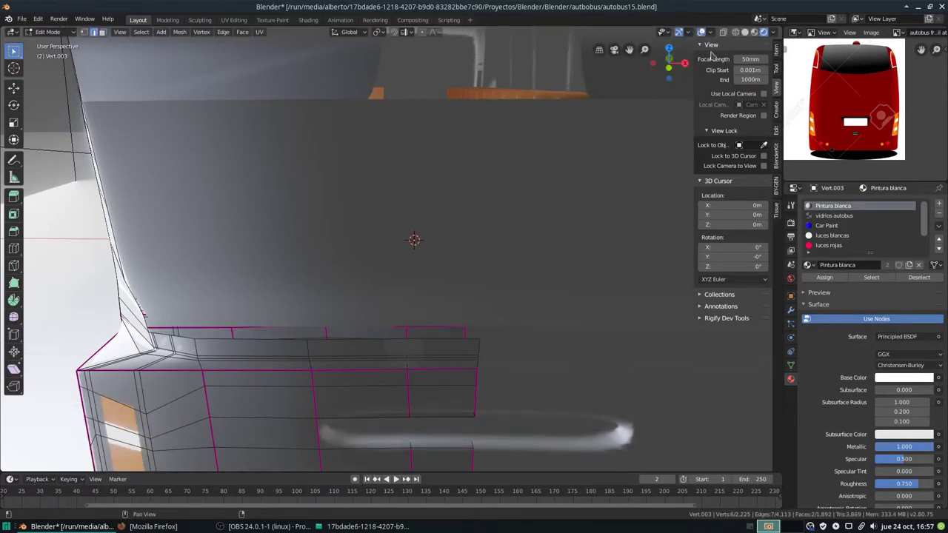
With X-ray on, move the inset's long edge -0.00816 m along Y
left_click(724, 32)
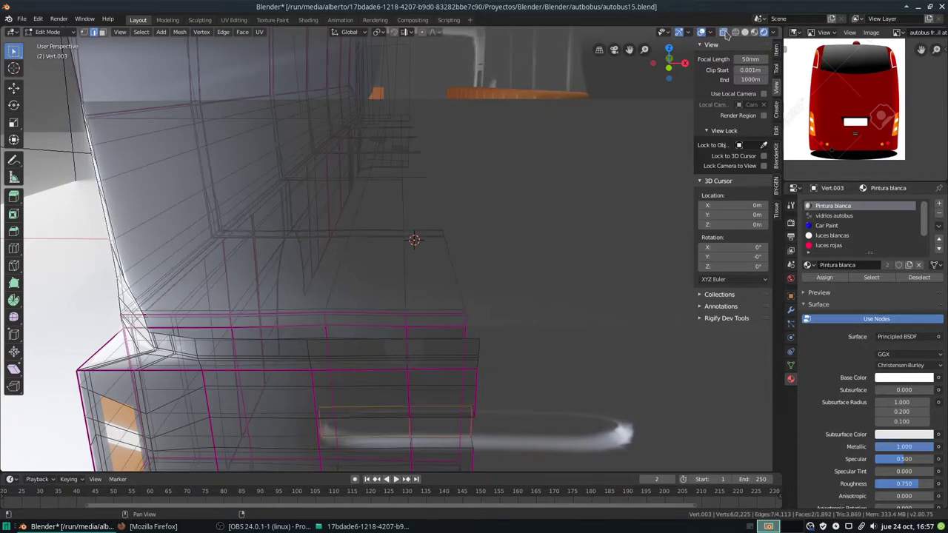
middle_click_drag(385, 296, 361, 263, "shift")
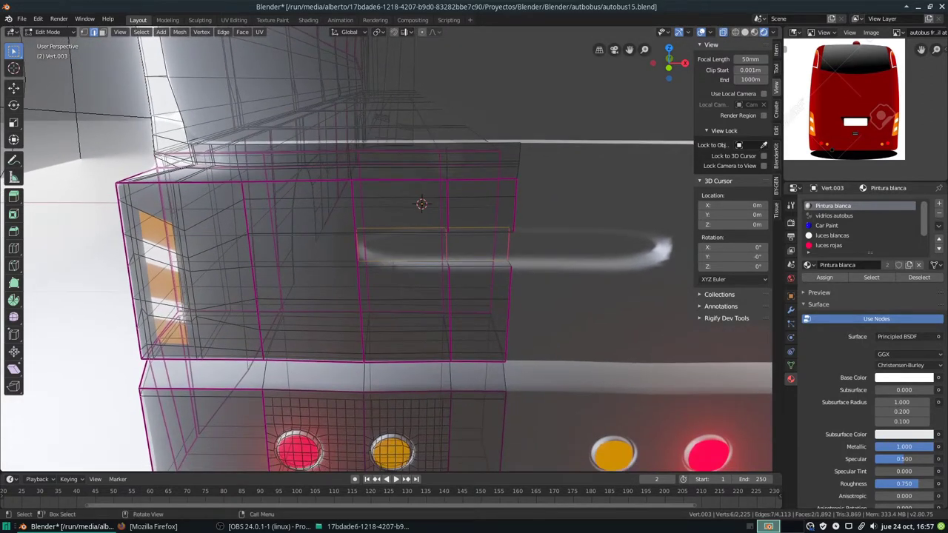
left_click(392, 259)
mouse_move(391, 259)
middle_mouse_down()
mouse_move(382, 296)
mouse_move(445, 266)
middle_mouse_up()
scroll(385, 248, "up", 3)
left_click(438, 234)
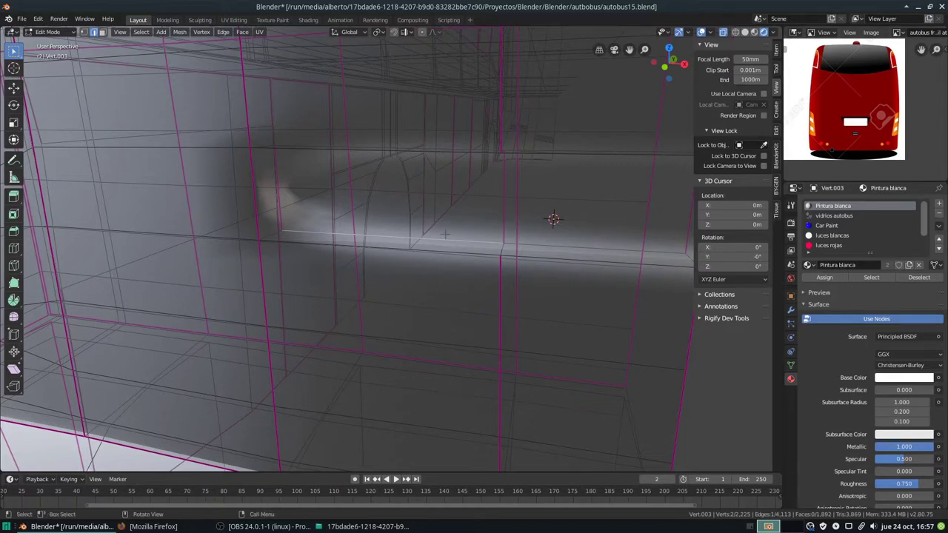
key("g")
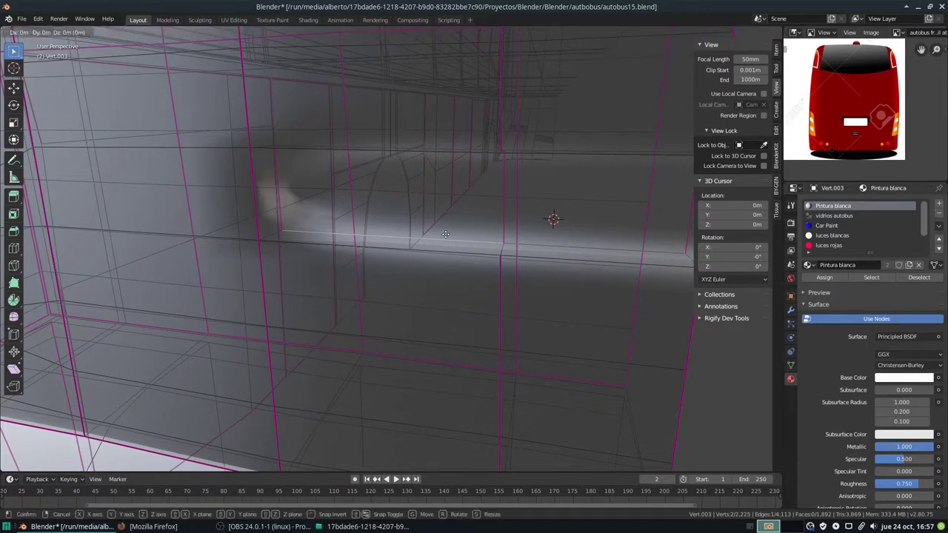
key("y")
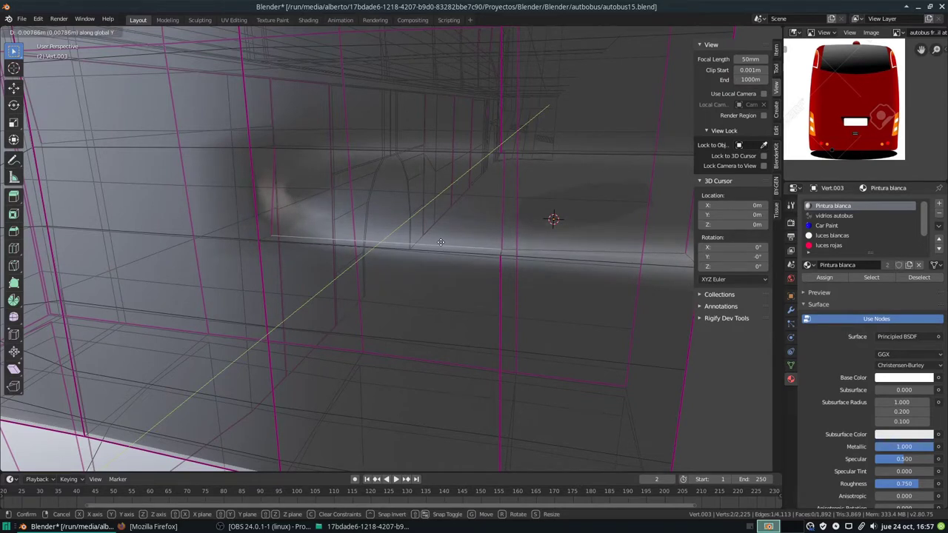
left_click(440, 243)
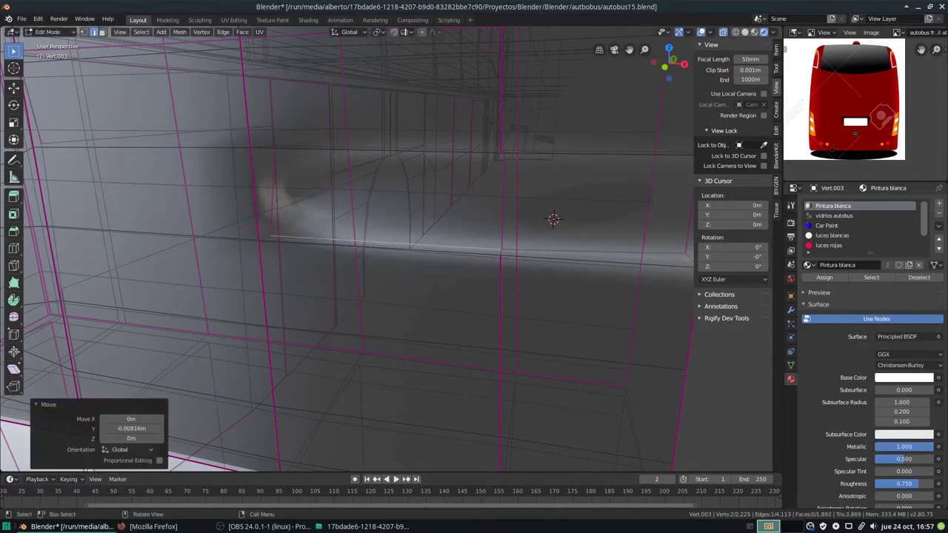
Turn X-ray off and orbit around the rear panel to check the inset in solid view
left_click(722, 35)
mouse_move(459, 244)
middle_mouse_down()
mouse_move(550, 230)
mouse_move(739, 59)
middle_mouse_up()
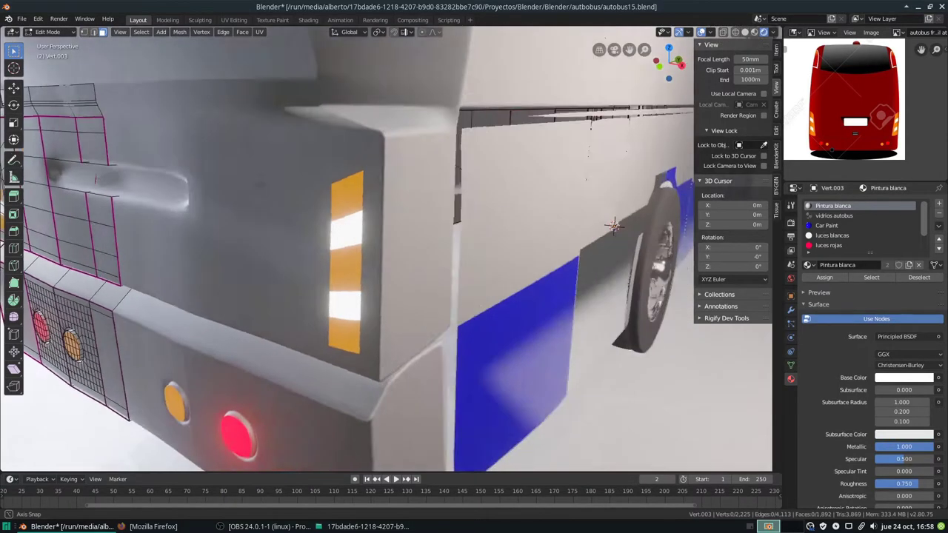
mouse_move(268, 185)
middle_mouse_down()
mouse_move(186, 81)
mouse_move(201, 89)
middle_mouse_up()
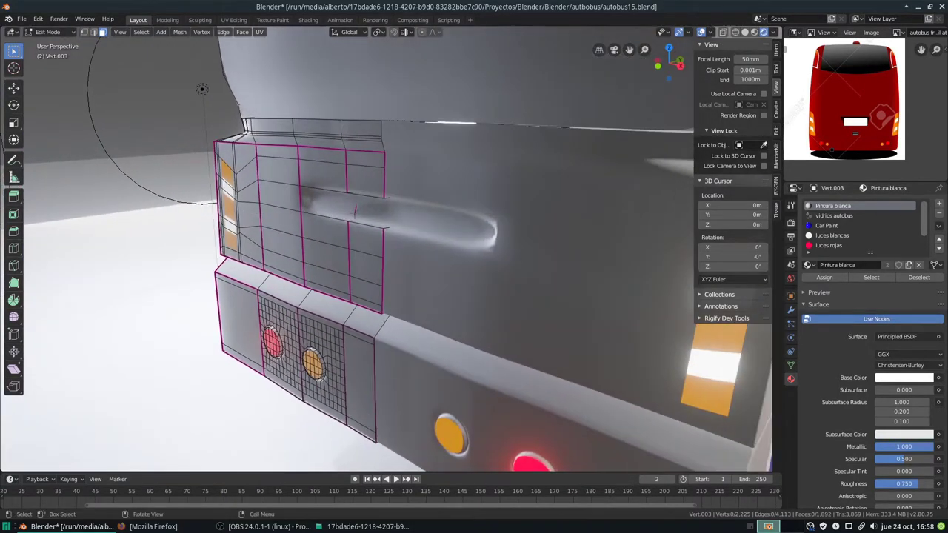
mouse_move(361, 209)
middle_mouse_down()
mouse_move(305, 215)
mouse_move(315, 218)
middle_mouse_up()
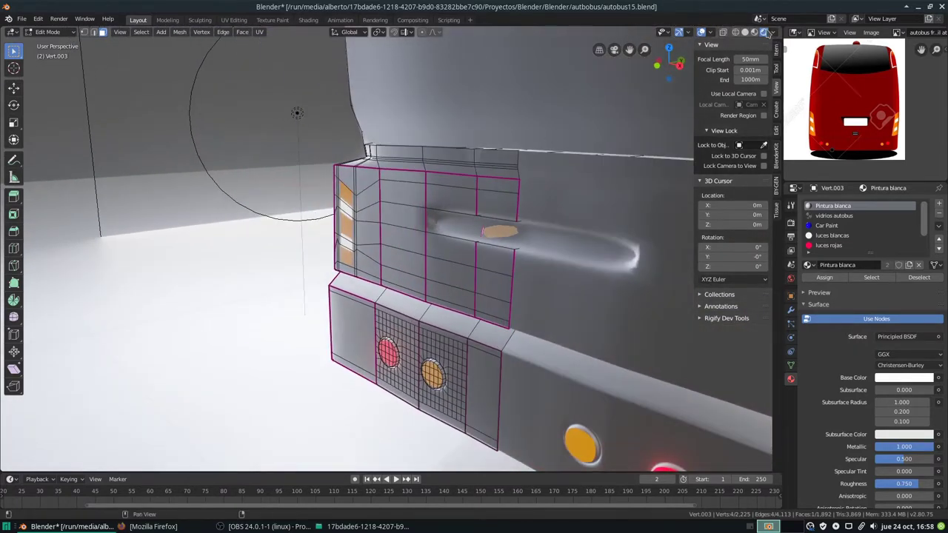
left_click(723, 34)
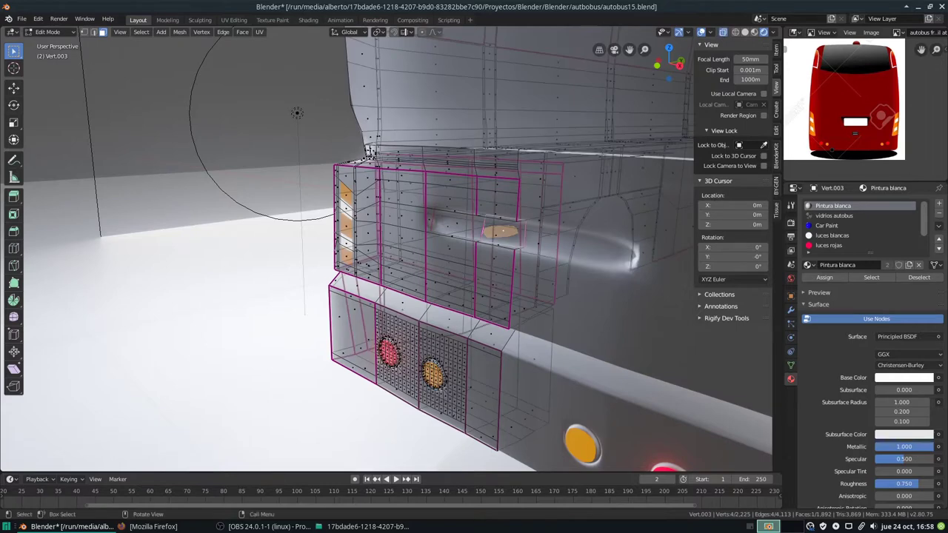
middle_click_drag(459, 244, 355, 223)
middle_click_drag(237, 144, 338, 202)
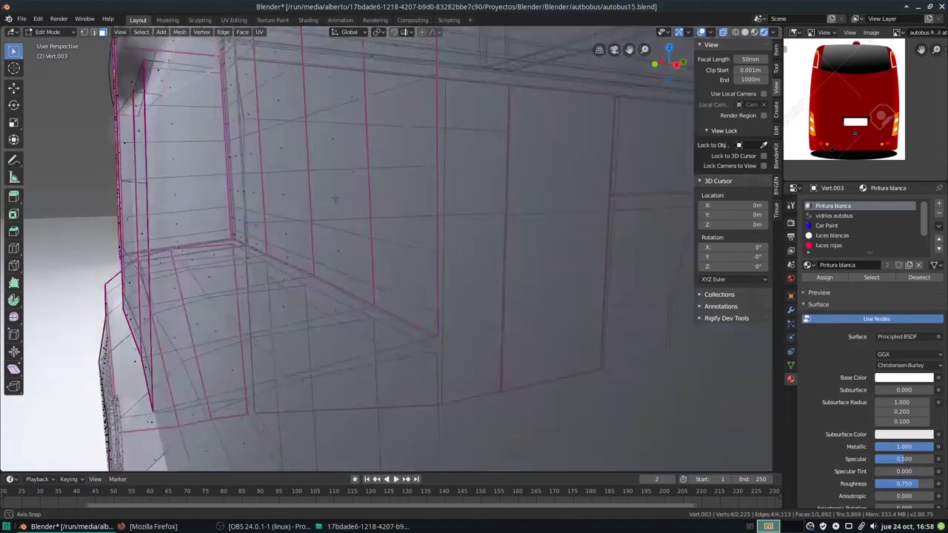
mouse_move(337, 202)
middle_mouse_down()
mouse_move(314, 198)
mouse_move(341, 180)
middle_mouse_up()
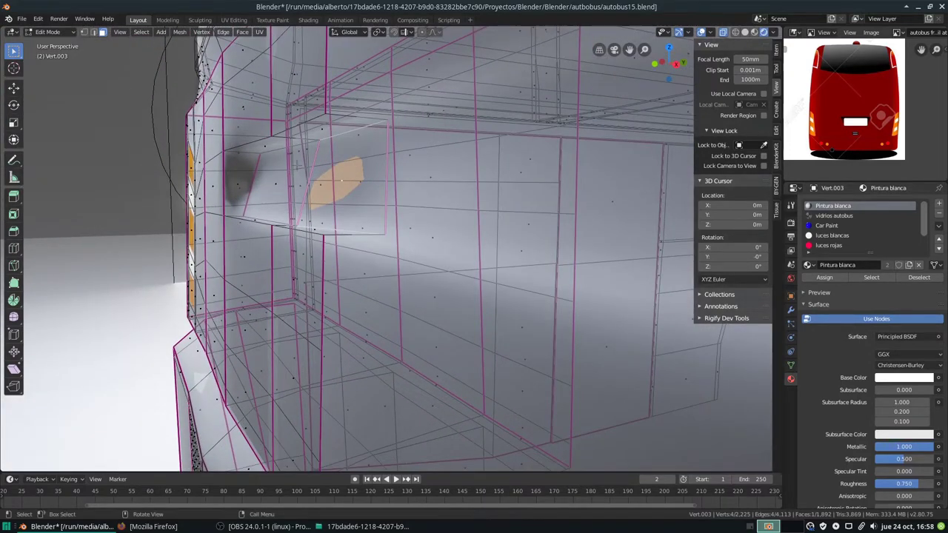
mouse_move(297, 165)
middle_mouse_down()
mouse_move(319, 185)
mouse_move(361, 169)
mouse_move(204, 212)
mouse_move(244, 207)
mouse_move(222, 222)
middle_mouse_up()
left_click(722, 32)
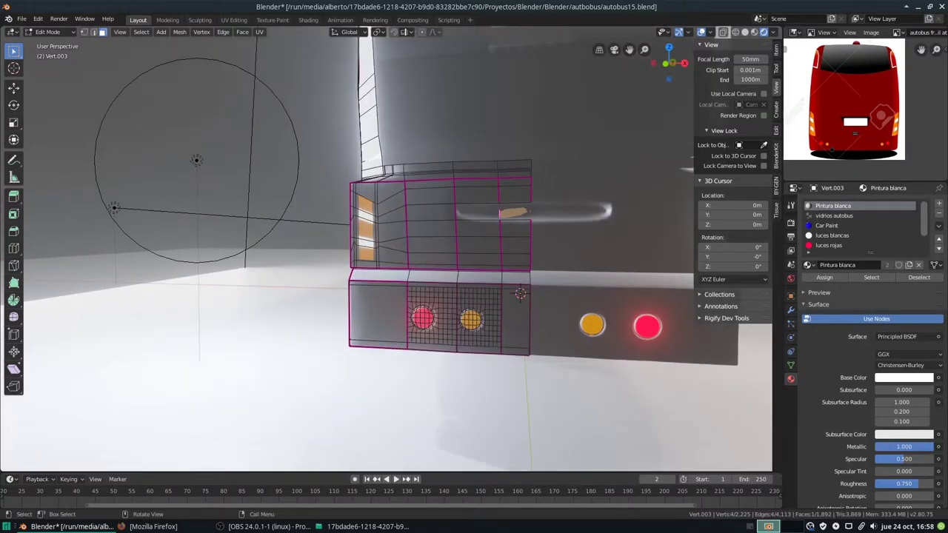
scroll(398, 248, "up", 3)
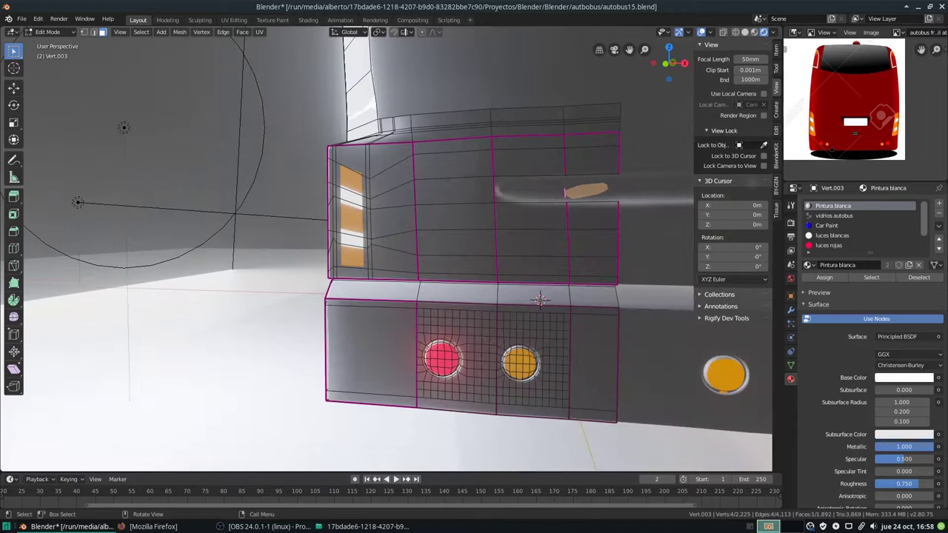
middle_click_drag(222, 222, 251, 222)
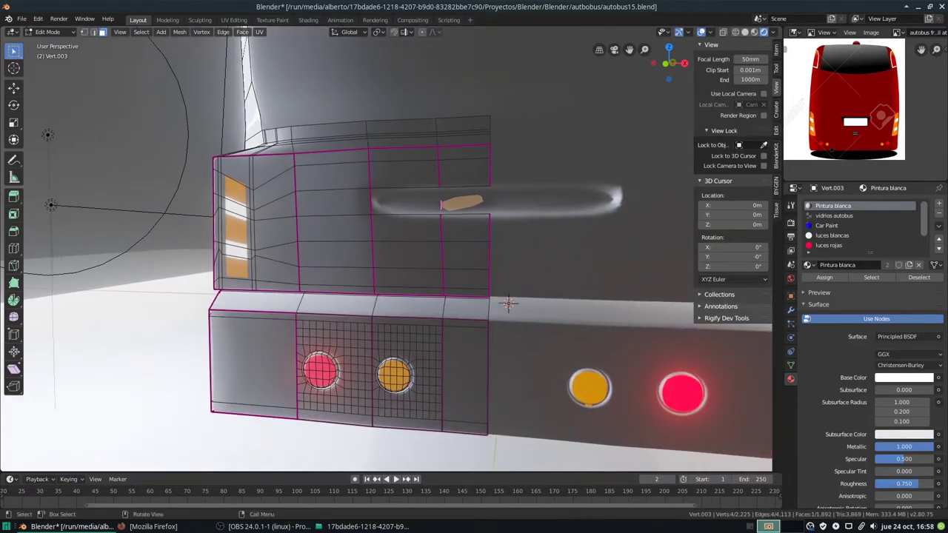
scroll(398, 248, "down", 2)
mouse_move(296, 259)
middle_mouse_down()
mouse_move(444, 252)
mouse_move(468, 230)
middle_mouse_up()
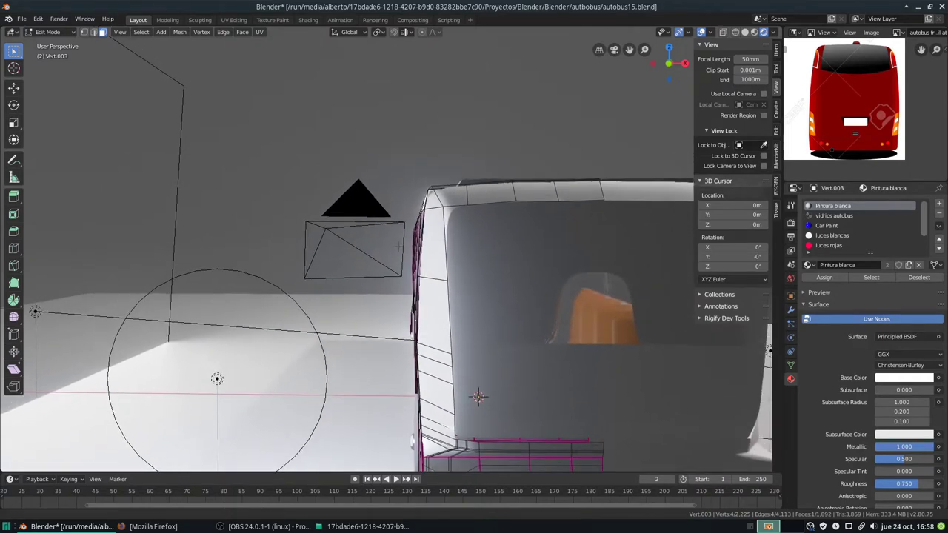
scroll(442, 239, "up", 2)
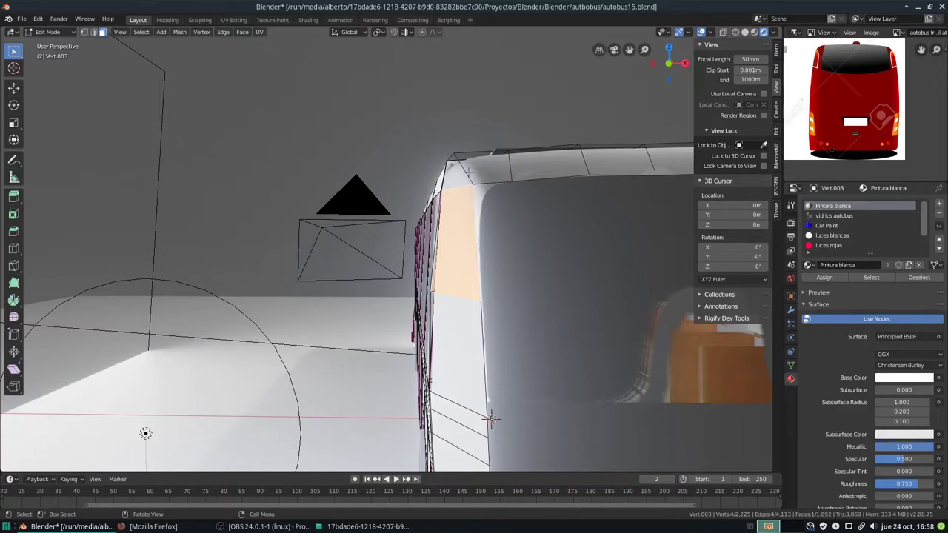
middle_click_drag(468, 171, 482, 246)
mouse_move(482, 293)
middle_mouse_down()
mouse_move(500, 297)
mouse_move(519, 193)
middle_mouse_up()
middle_click_drag(485, 393, 481, 366)
key("ctrl+r")
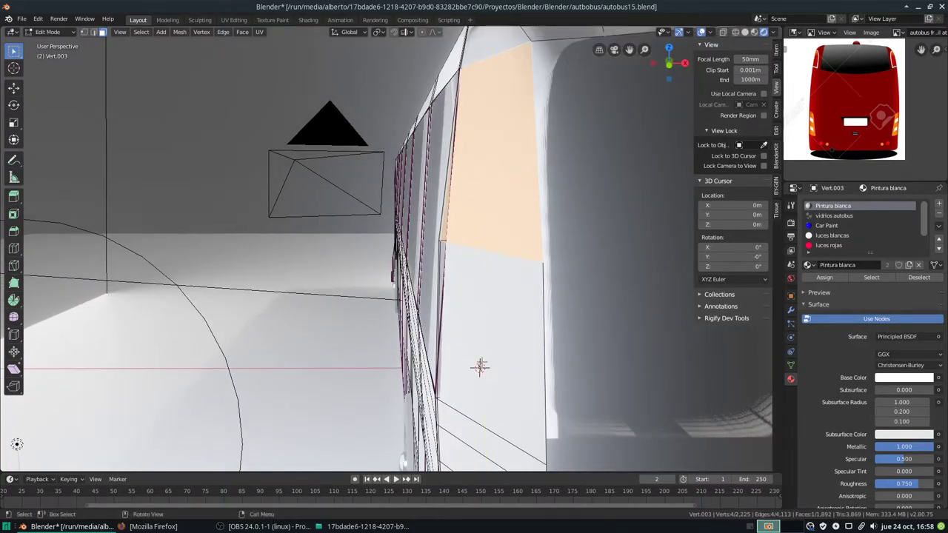
middle_click_drag(496, 196, 477, 380)
mouse_move(487, 225)
middle_mouse_down()
mouse_move(470, 229)
mouse_move(444, 205)
middle_mouse_up()
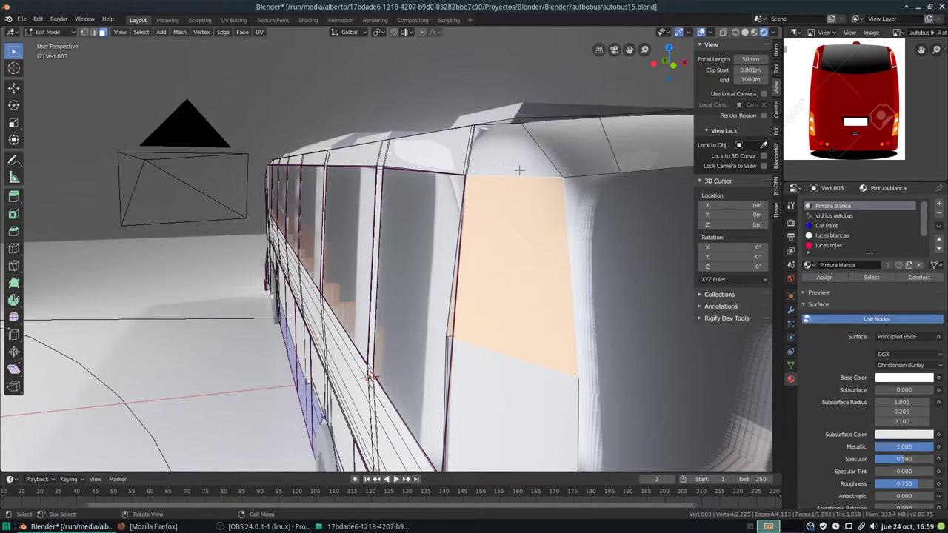
Knife-cut a new edge from the top edge to the lower edge of the corner panel
key("k")
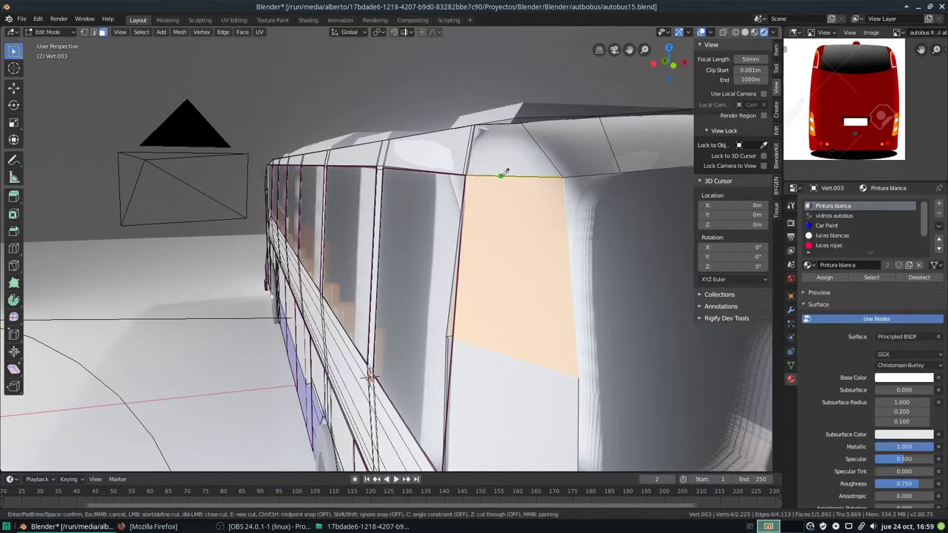
left_click(501, 175)
left_click(522, 358)
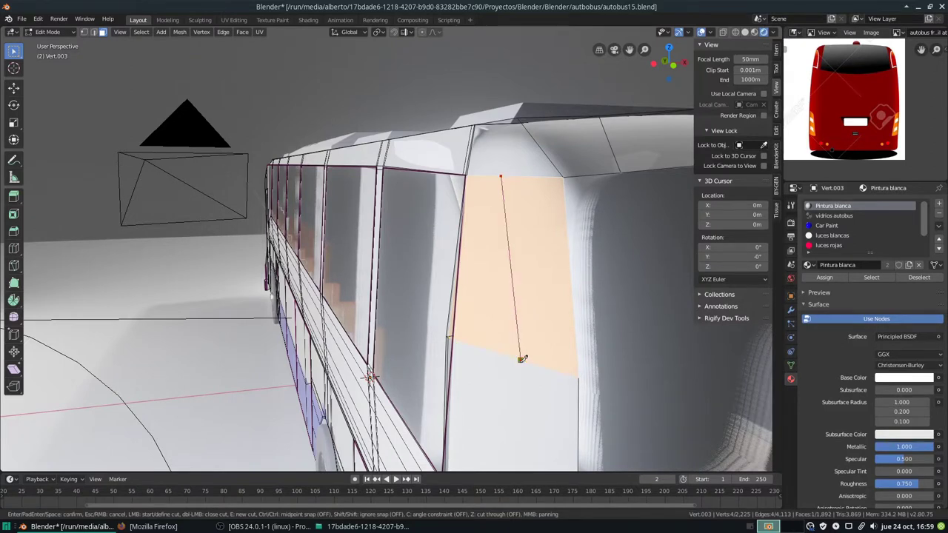
key("Return")
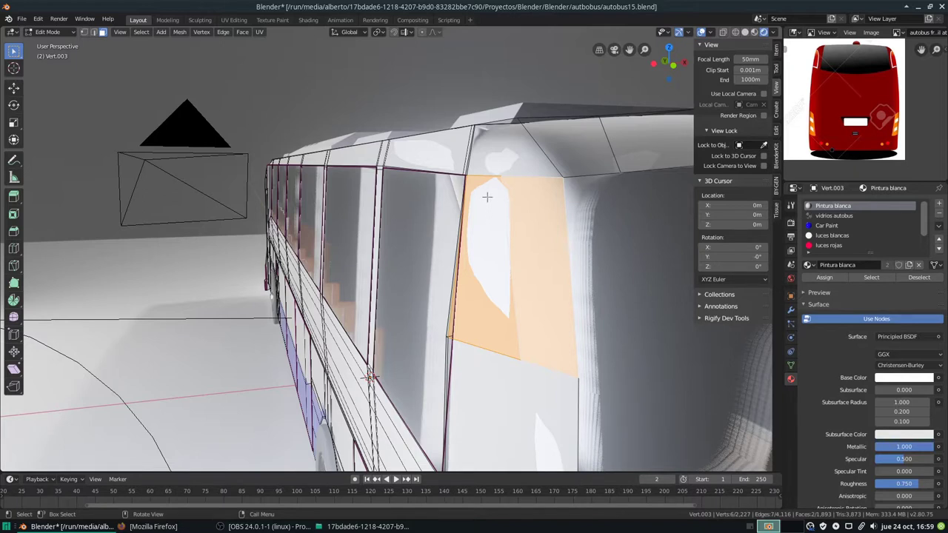
Assign the luces rojas material to the newly cut face and return to Object Mode
left_click(478, 257)
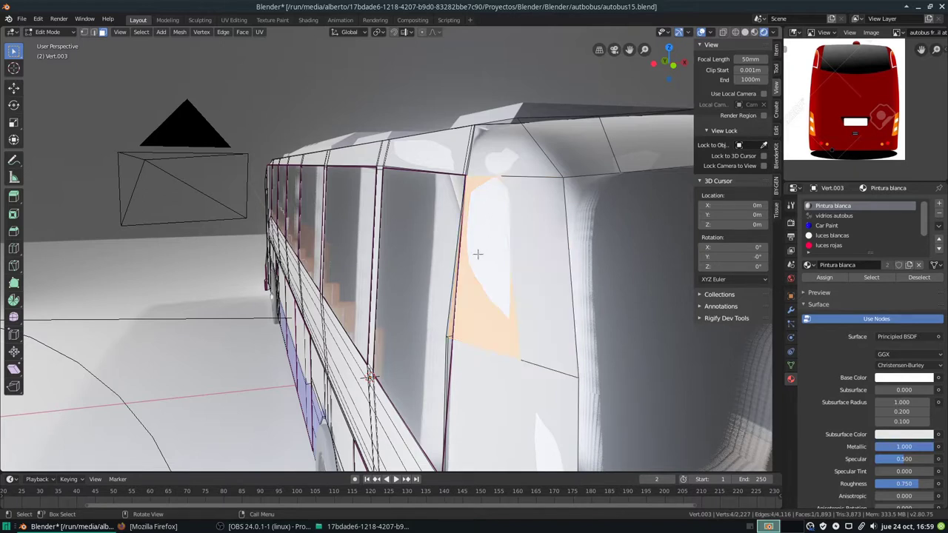
left_click(824, 248)
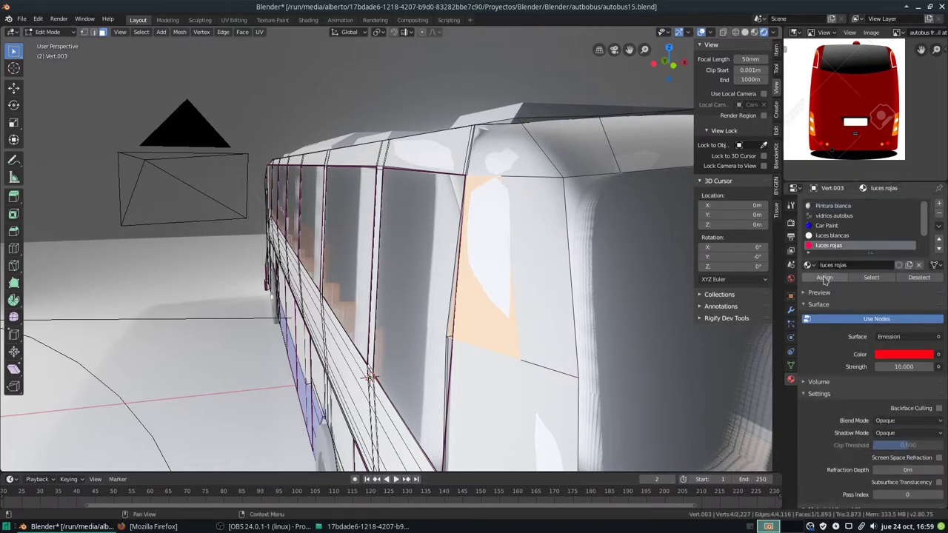
left_click(824, 277)
key("Tab")
middle_click_drag(450, 194, 462, 207)
mouse_move(474, 249)
middle_mouse_down()
mouse_move(454, 231)
mouse_move(642, 239)
mouse_move(629, 252)
mouse_move(307, 200)
mouse_move(404, 230)
mouse_move(459, 193)
middle_mouse_up()
scroll(379, 225, "up", 3)
Select the roof object Vert, switch to Solid shading, and enter Edit Mode focused on the roof
scroll(374, 237, "up", 2)
left_click(374, 247)
left_click(745, 31)
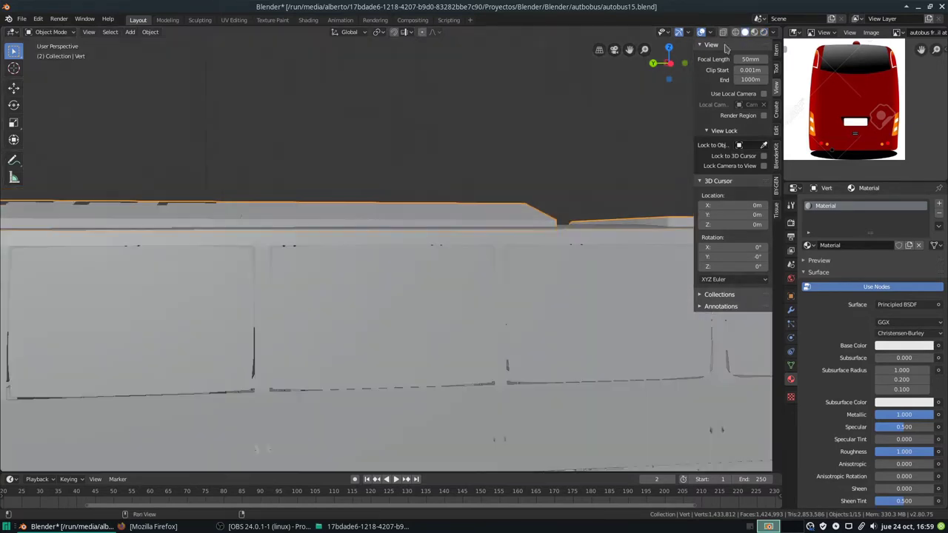
mouse_move(350, 191)
middle_mouse_down()
mouse_move(422, 170)
mouse_move(408, 204)
mouse_move(392, 214)
mouse_move(349, 205)
mouse_move(394, 236)
middle_mouse_up()
key("Tab")
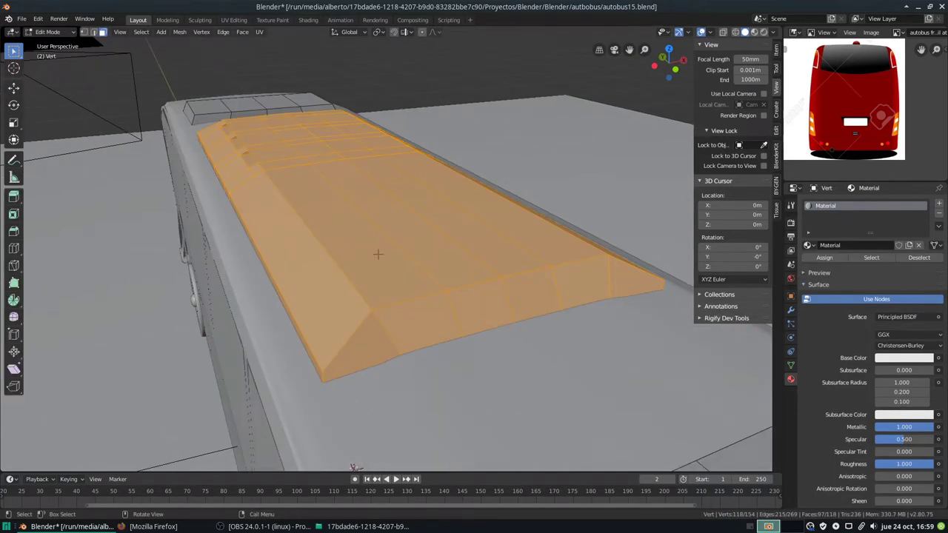
mouse_move(362, 268)
middle_mouse_down()
mouse_move(345, 279)
mouse_move(450, 271)
middle_mouse_up()
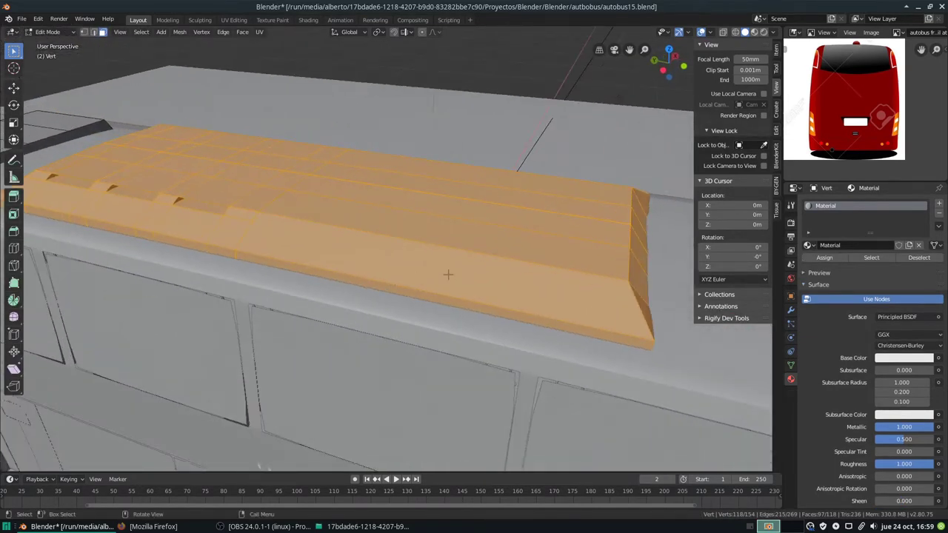
scroll(448, 274, "up", 3)
scroll(448, 274, "up", 2)
mouse_move(403, 231)
middle_mouse_down()
mouse_move(309, 155)
mouse_move(313, 164)
middle_mouse_up()
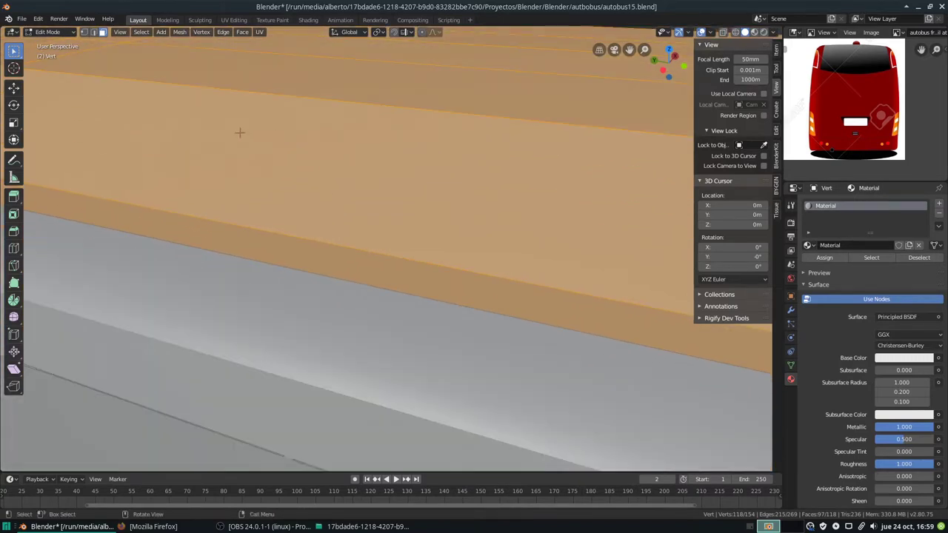
scroll(306, 141, "down", 2)
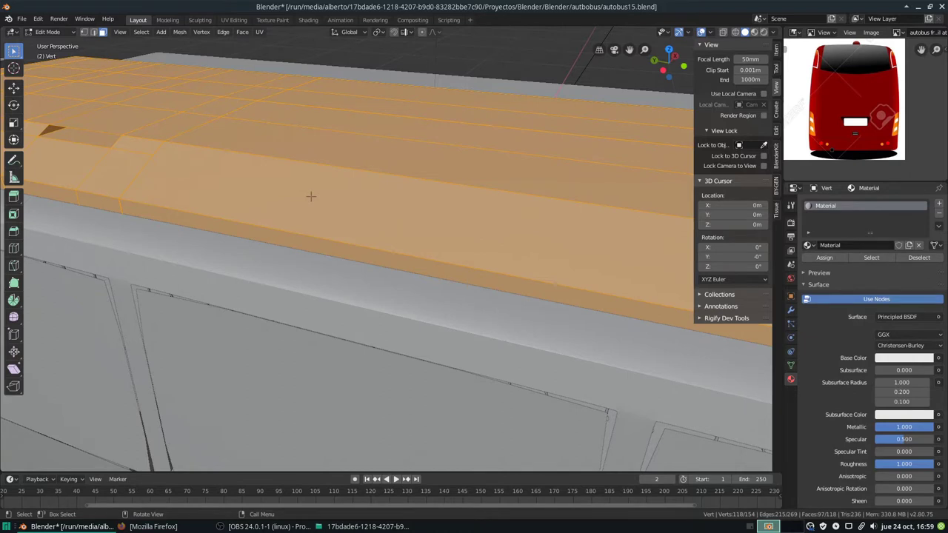
scroll(310, 196, "down", 2)
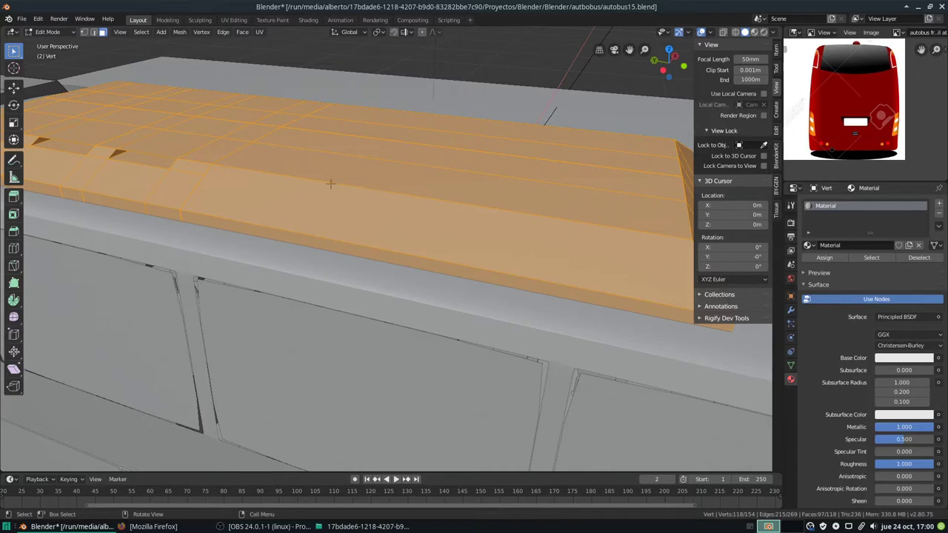
scroll(609, 207, "down", 1)
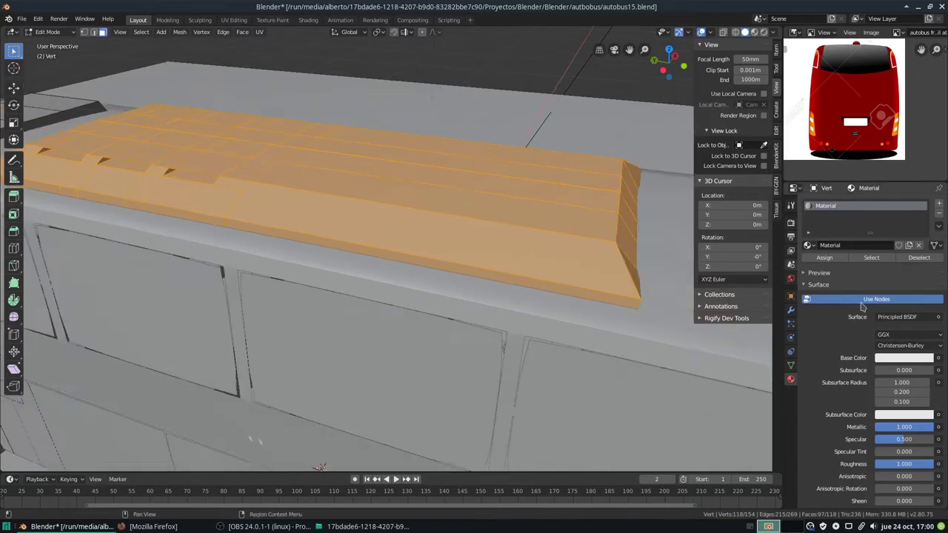
Add a Bevel modifier to the roof unit and raise it to 4 segments
left_click(790, 310)
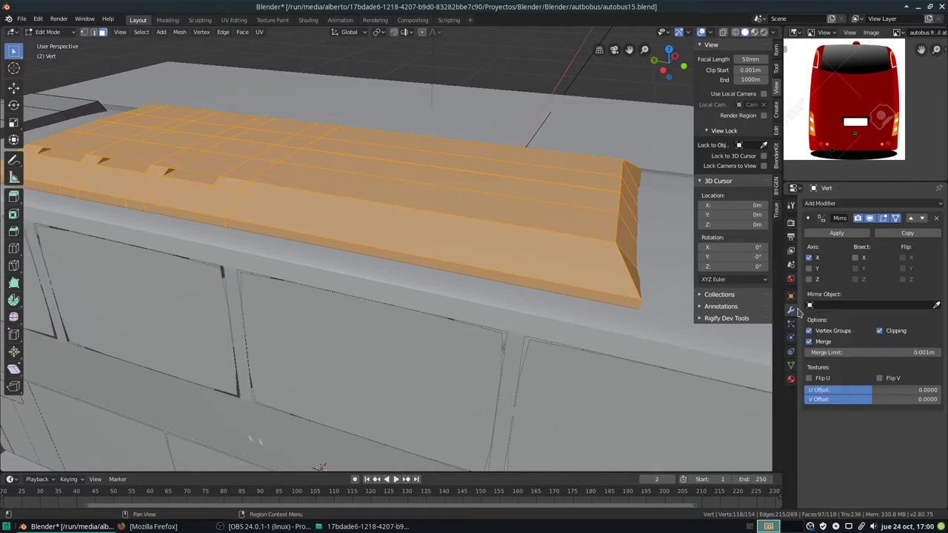
left_click(840, 205)
left_click(744, 236)
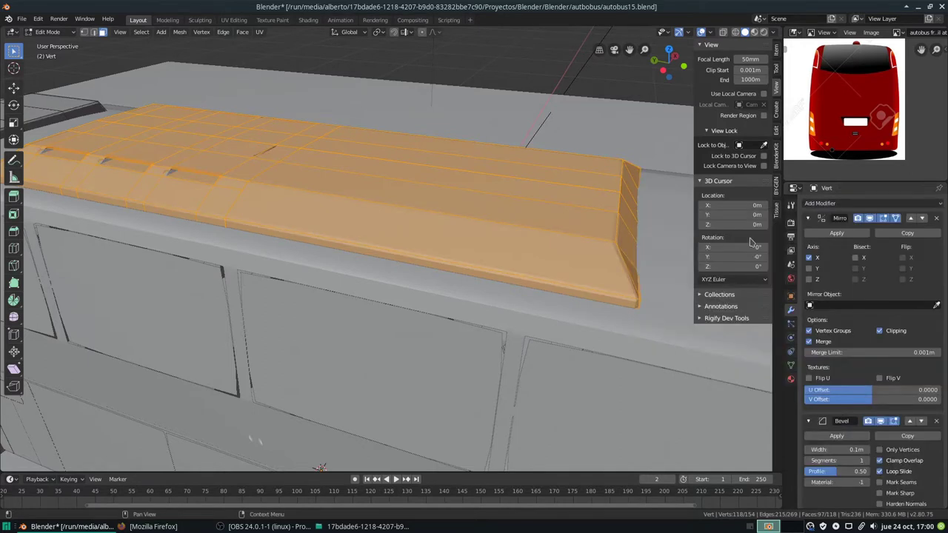
middle_click_drag(464, 265, 573, 224)
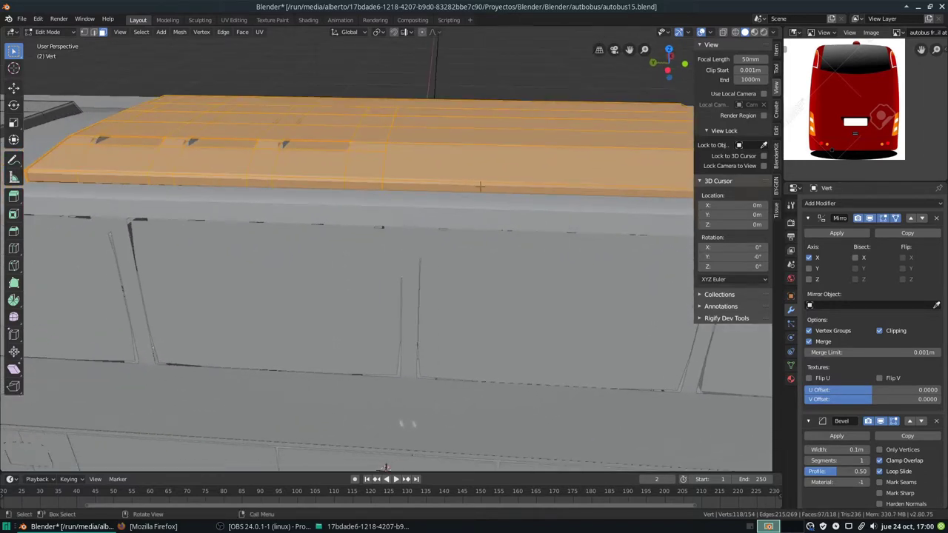
middle_click_drag(480, 187, 481, 244)
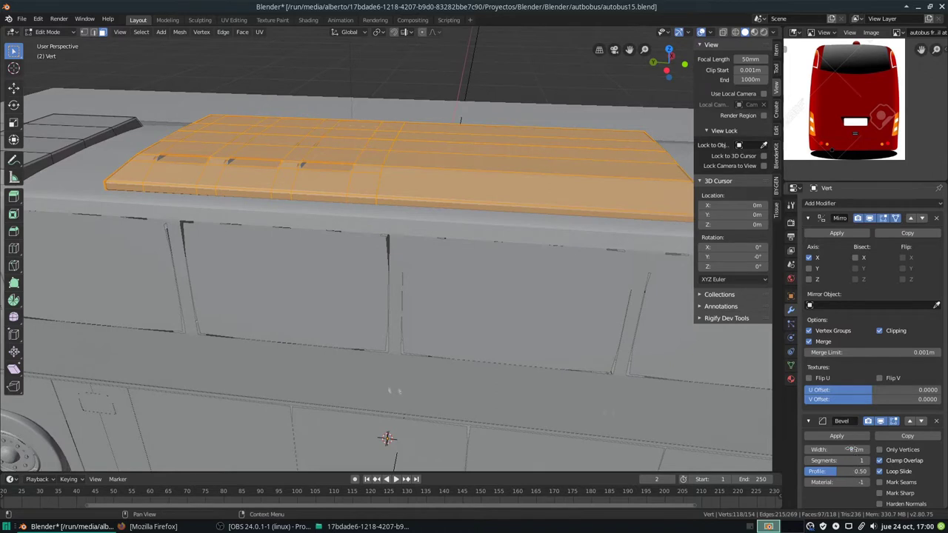
left_click(867, 462)
left_click(867, 462)
left_click(867, 462)
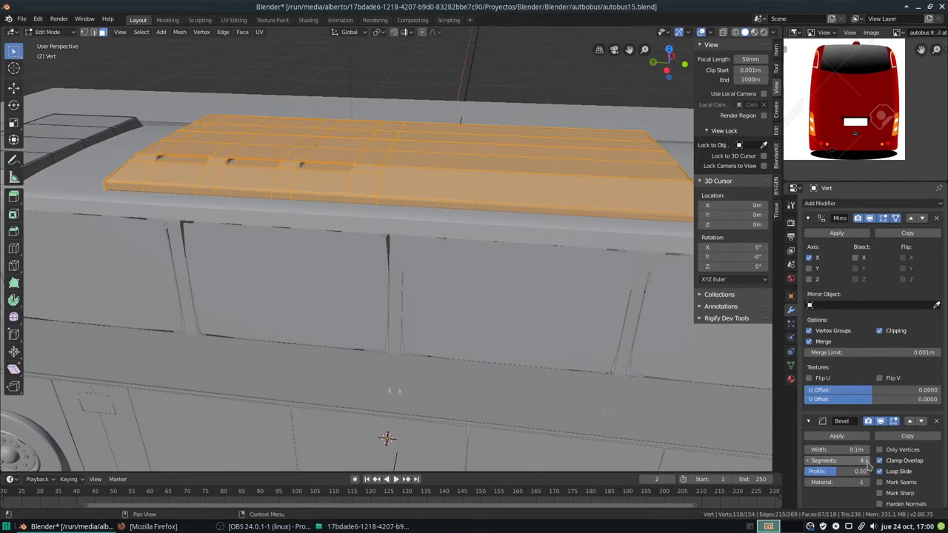
Return to Object Mode and apply Shade Smooth to the roof unit
key("Tab")
mouse_move(556, 204)
middle_mouse_down()
mouse_move(493, 208)
mouse_move(488, 229)
mouse_move(446, 211)
middle_mouse_up()
scroll(433, 201, "up", 4)
scroll(478, 222, "down", 4)
right_click(488, 229)
left_click(488, 229)
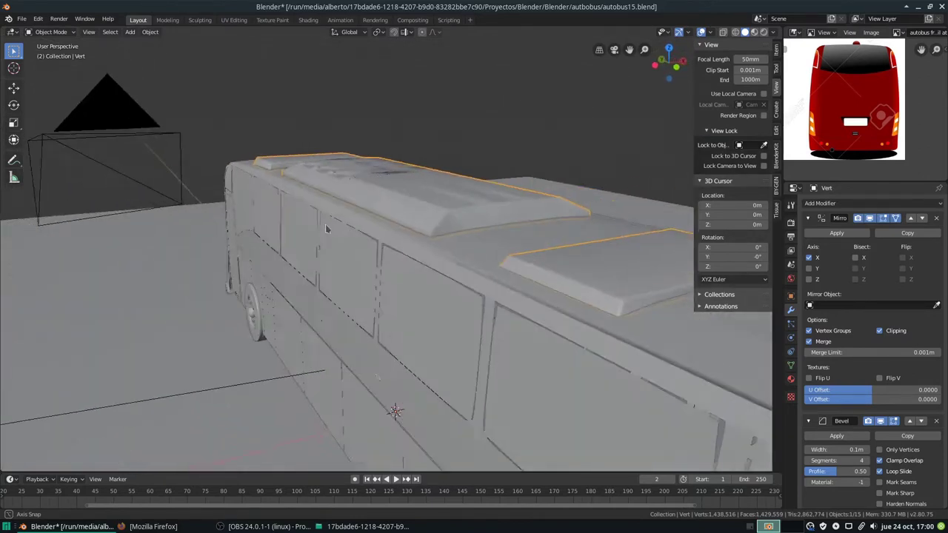
Orbit and zoom around the beveled roof units to inspect them
middle_click_drag(447, 216, 387, 283)
scroll(387, 284, "up", 2)
scroll(391, 254, "up", 2)
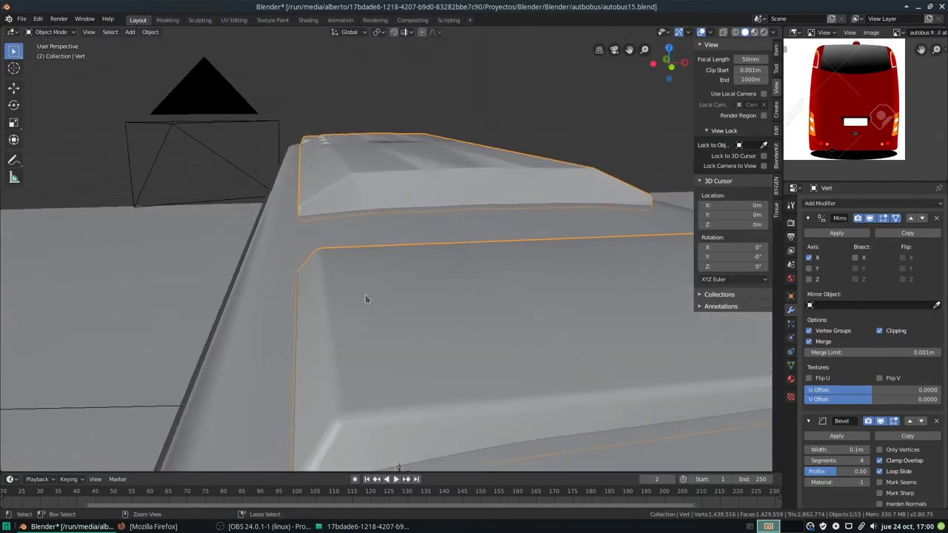
middle_click_drag(360, 396, 392, 261)
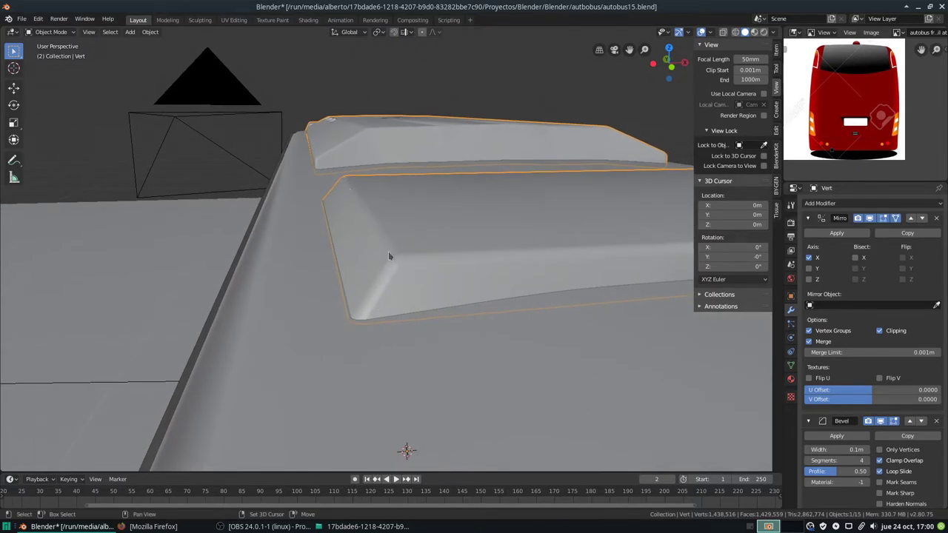
mouse_move(392, 265)
middle_mouse_down()
mouse_move(496, 268)
mouse_move(345, 277)
middle_mouse_up()
scroll(385, 276, "down", 5)
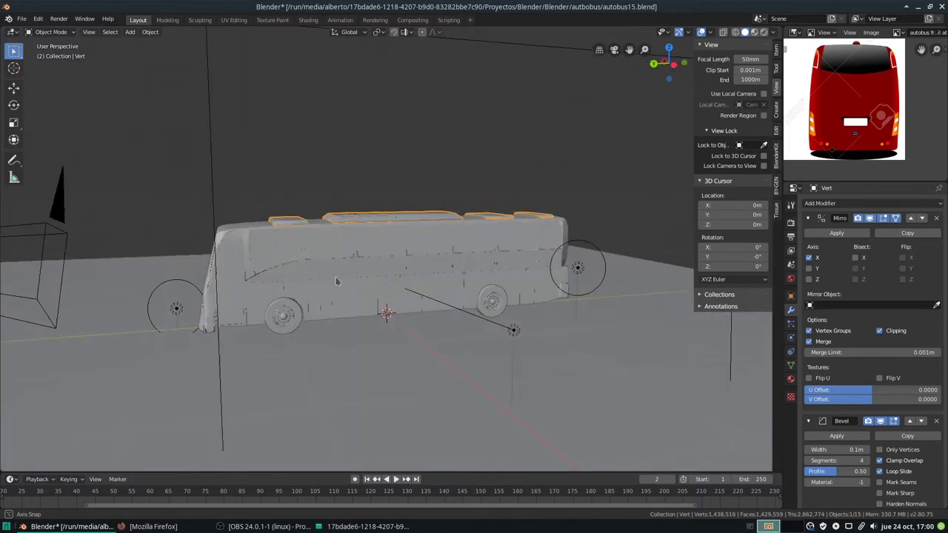
middle_click_drag(345, 277, 405, 287)
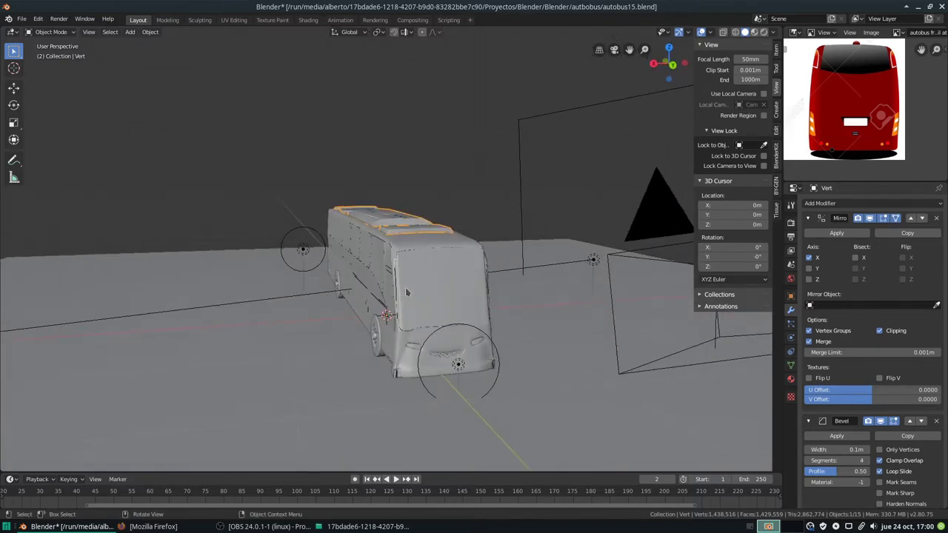
scroll(405, 287, "up", 3)
Switch to Material Preview and orbit the bus to inspect glowing lamps and interior seats
left_click(764, 32)
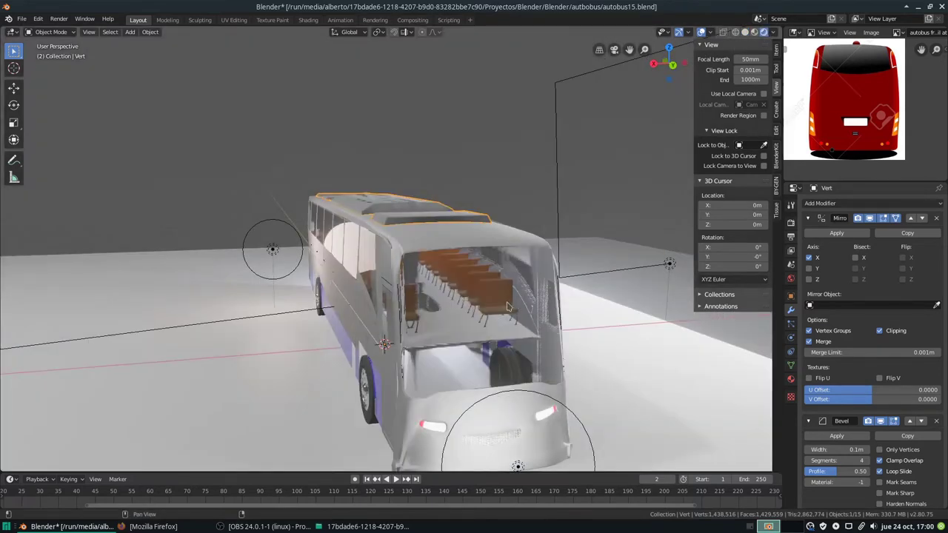
middle_click_drag(507, 300, 491, 298)
mouse_move(431, 308)
middle_mouse_down()
mouse_move(432, 320)
mouse_move(405, 317)
mouse_move(388, 297)
middle_mouse_up()
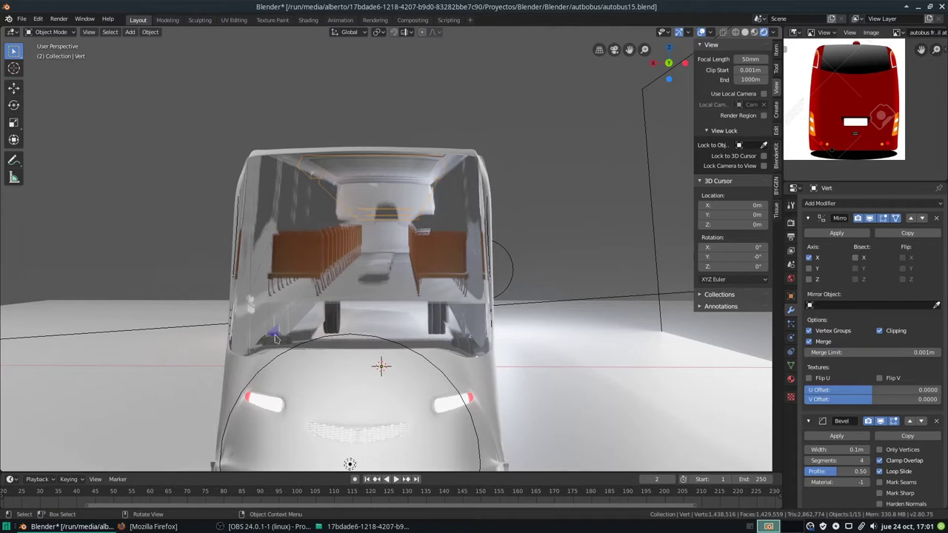
middle_click_drag(275, 354, 304, 361)
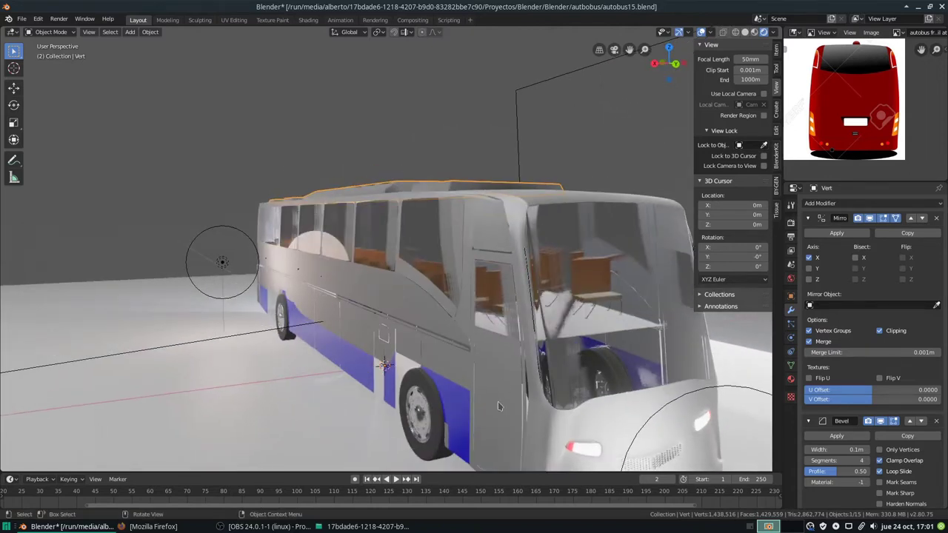
mouse_move(499, 414)
middle_mouse_down()
mouse_move(493, 377)
mouse_move(556, 319)
mouse_move(479, 310)
mouse_move(428, 317)
mouse_move(363, 304)
mouse_move(296, 311)
middle_mouse_up()
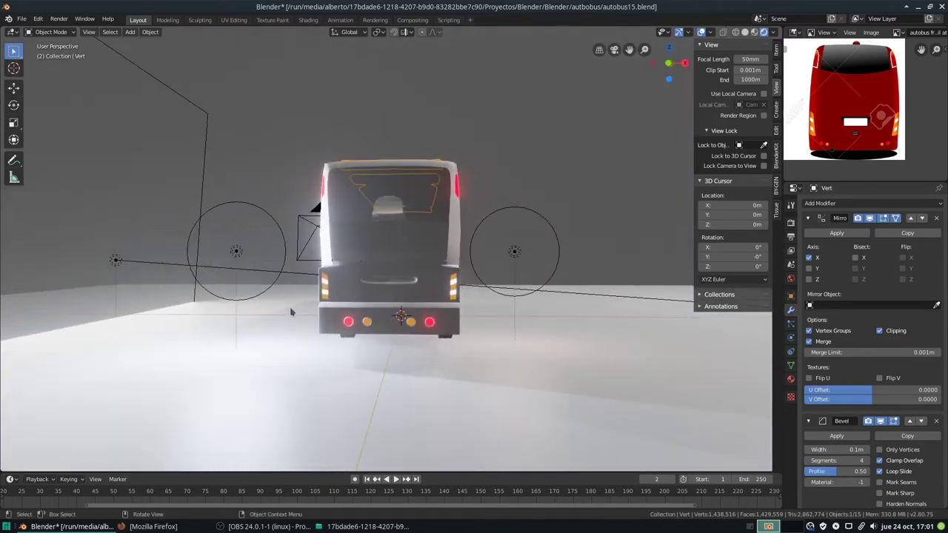
scroll(402, 249, "up", 3)
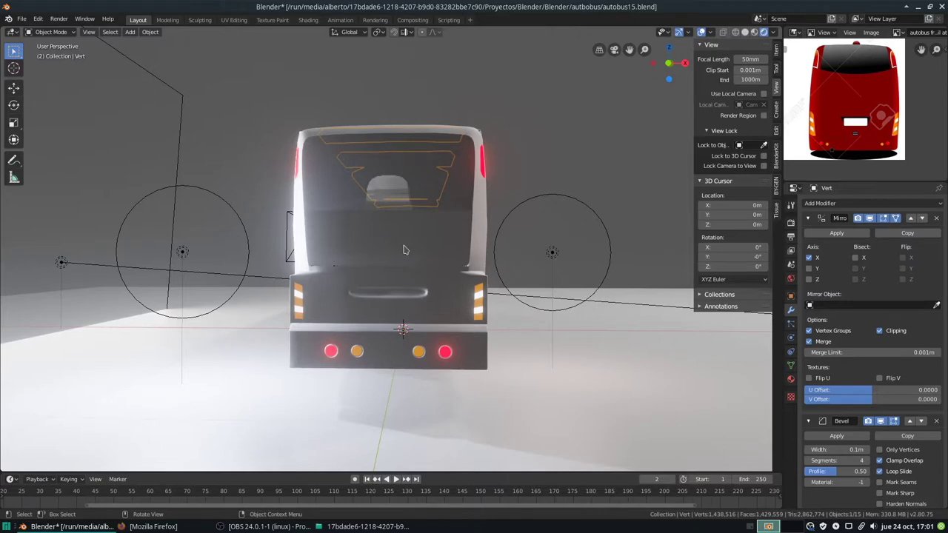
mouse_move(403, 246)
middle_mouse_down()
mouse_move(516, 243)
mouse_move(540, 292)
mouse_move(499, 281)
mouse_move(529, 241)
mouse_move(448, 240)
middle_mouse_up()
scroll(447, 240, "up", 2)
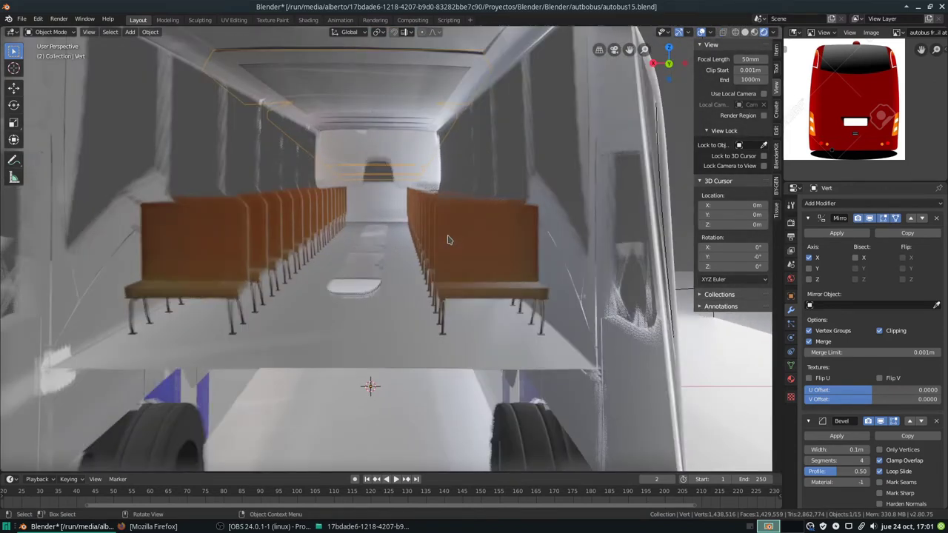
Save the bus project as the next version, autobus16.blend, with Save As
key("ctrl+shift+s")
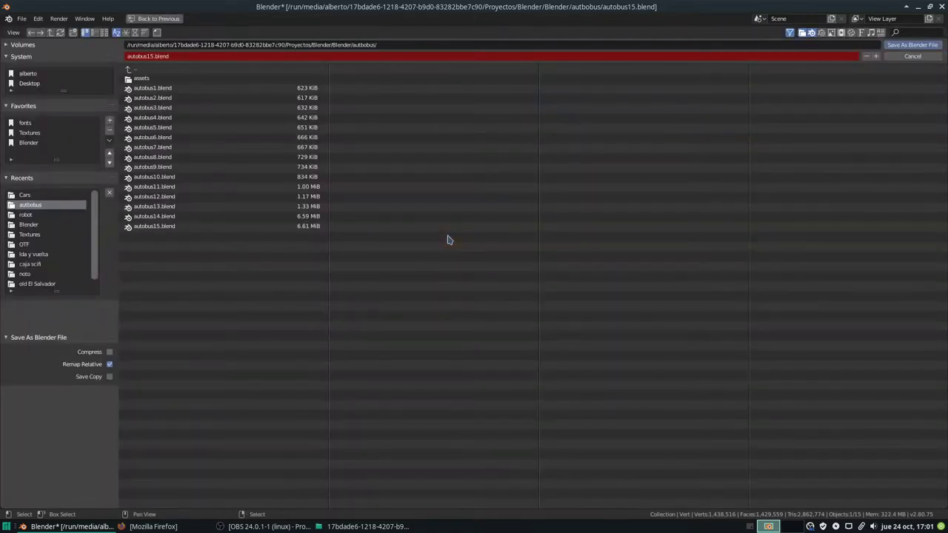
key("KP_Add")
key("Return")
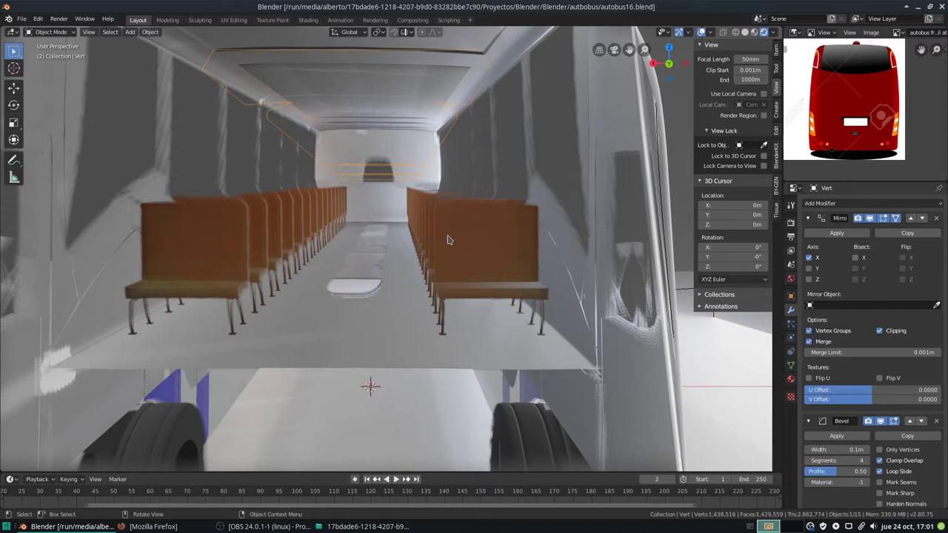
Orbit out of the bus interior to its windows and pan and zoom the reference image across other bus parts
middle_click_drag(447, 240, 308, 229)
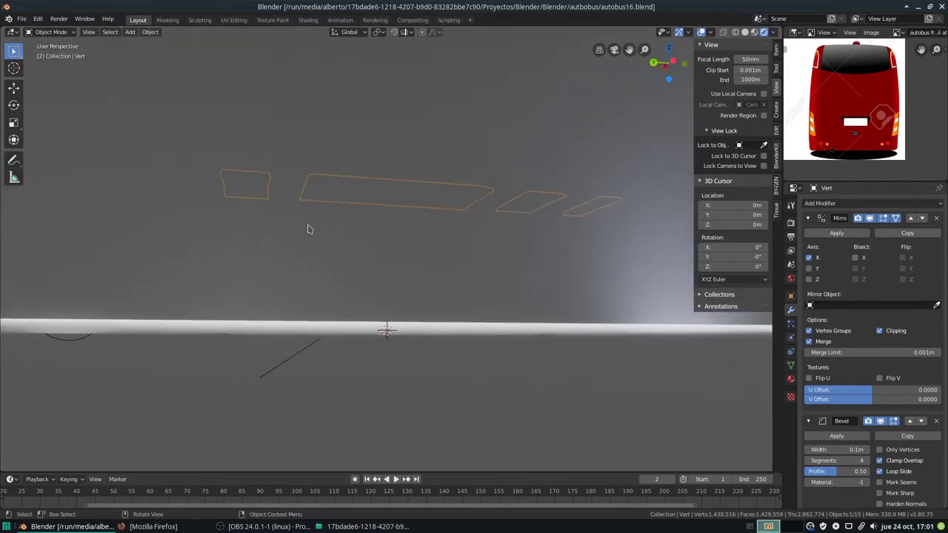
scroll(310, 229, "down", 5)
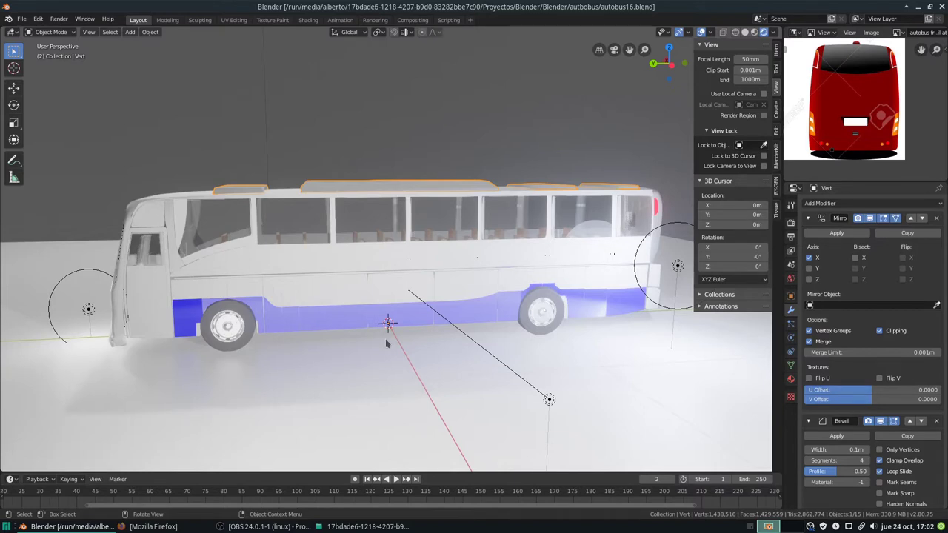
middle_click_drag(786, 73, 798, 96)
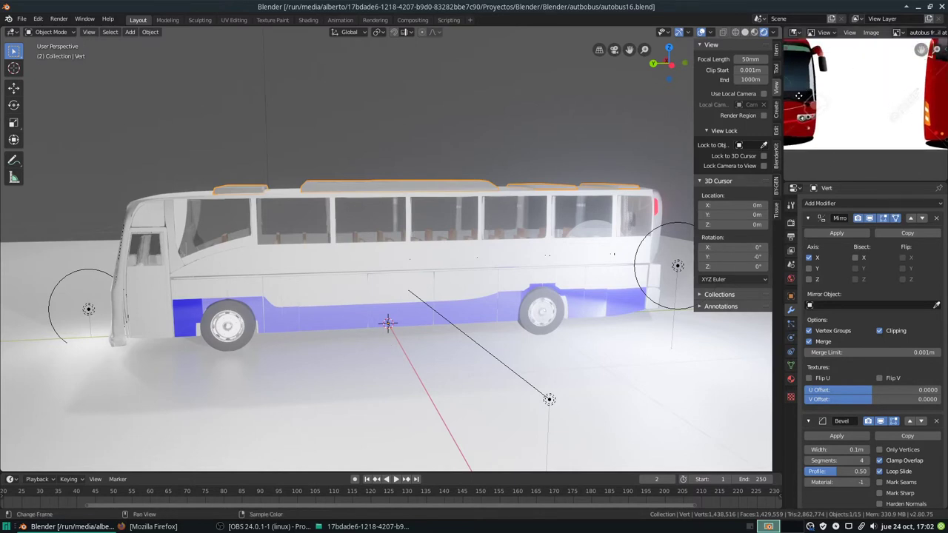
scroll(844, 115, "up", 2)
scroll(849, 118, "up", 2)
scroll(849, 118, "down", 2)
scroll(875, 112, "down", 2)
scroll(514, 237, "down", 2)
scroll(519, 233, "down", 2)
Re-angle the bus and zoom the reference image in on the side vent grille
middle_click_drag(524, 228, 474, 244)
scroll(921, 94, "up", 2)
middle_click_drag(920, 93, 841, 117)
scroll(841, 117, "up", 2)
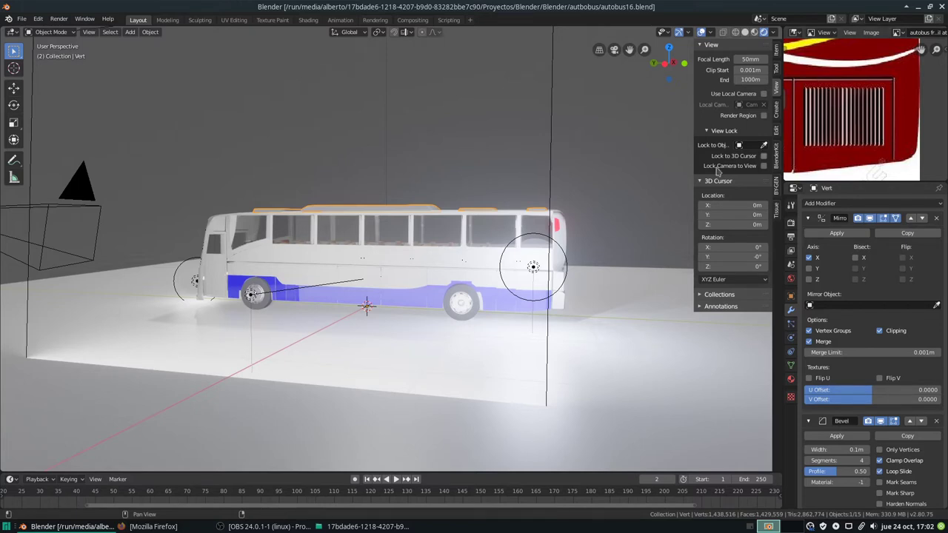
Leave the roof unit's Edit Mode and select the main bus body, Vert.003
middle_click_drag(590, 205, 430, 242)
key("Tab")
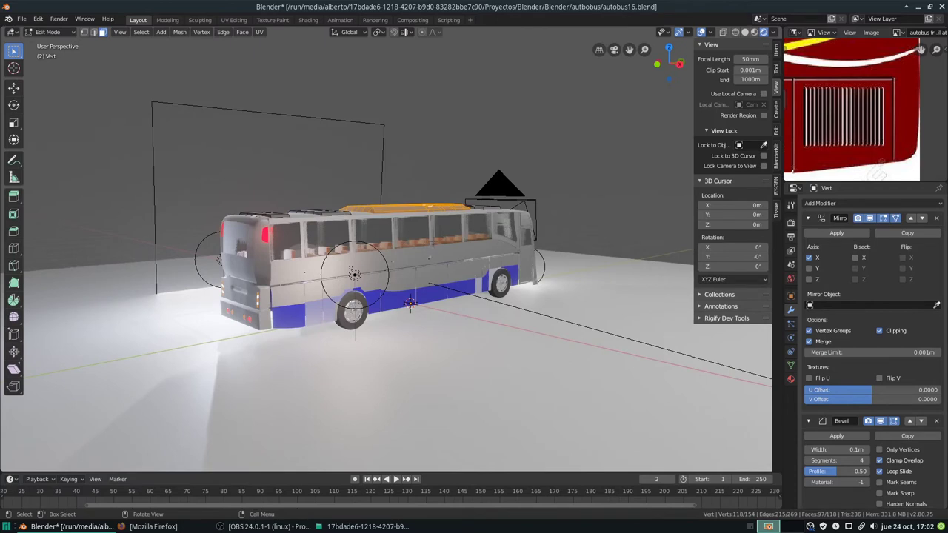
key("Tab")
left_click(436, 258)
Inspect Vert.003's side-panel edge loops in Edit Mode from both sides, then return to Object Mode
middle_click_drag(463, 257, 518, 259)
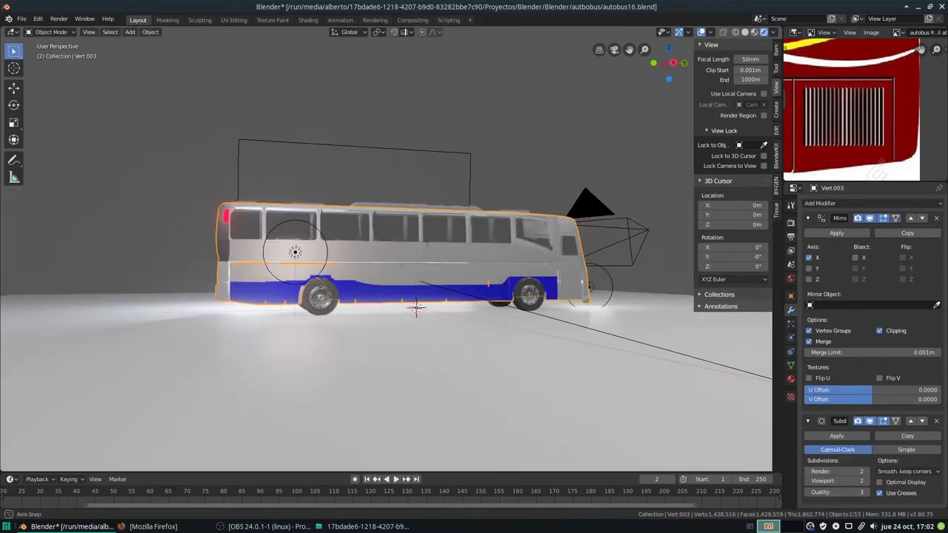
key("Tab")
middle_click_drag(432, 252, 429, 255)
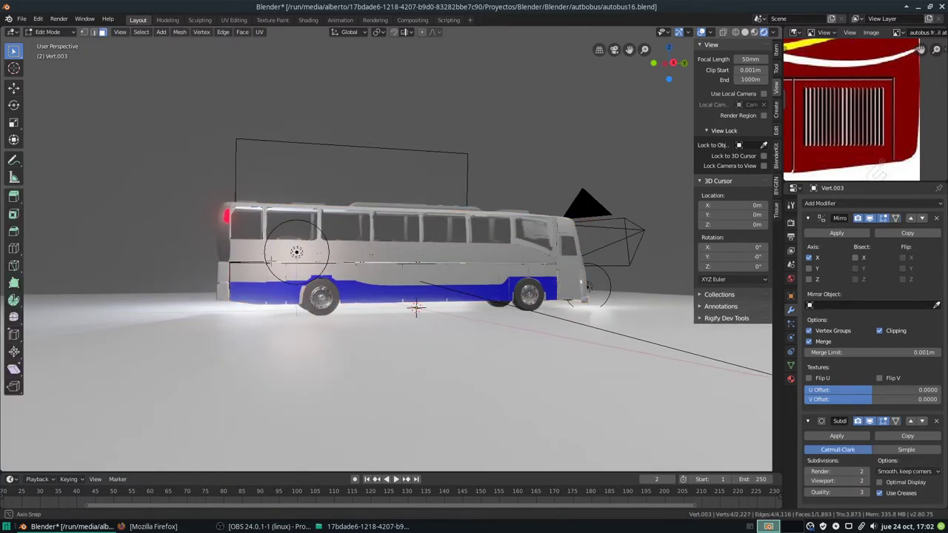
middle_click_drag(296, 252, 529, 256)
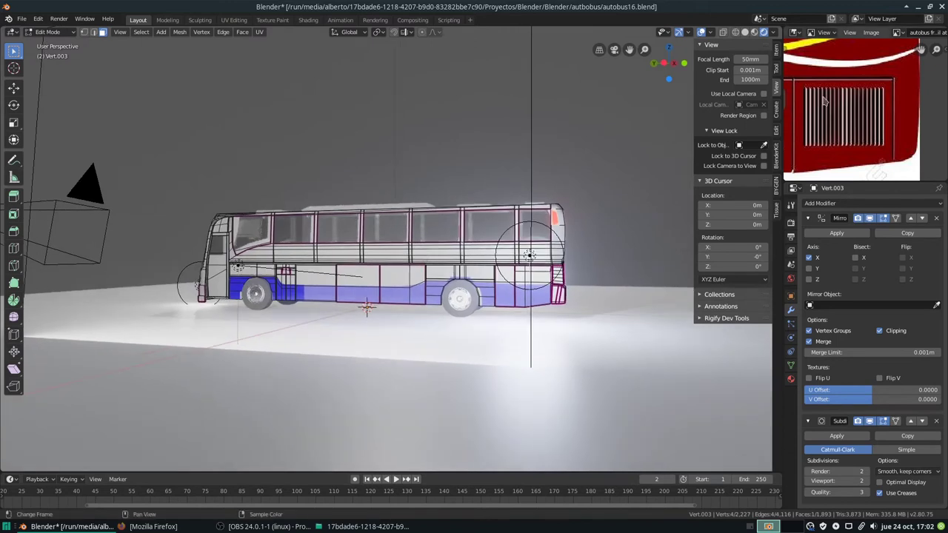
middle_click_drag(385, 252, 300, 251, "shift")
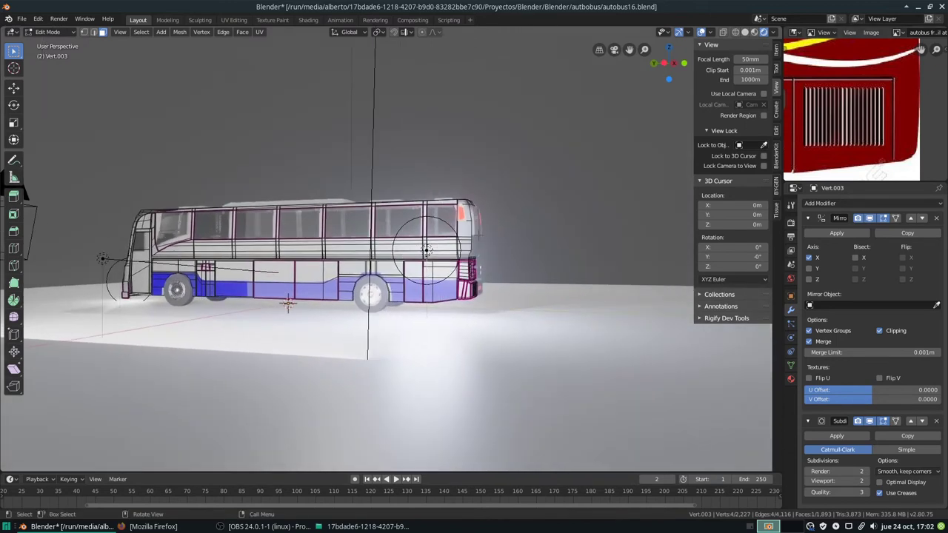
key("Tab")
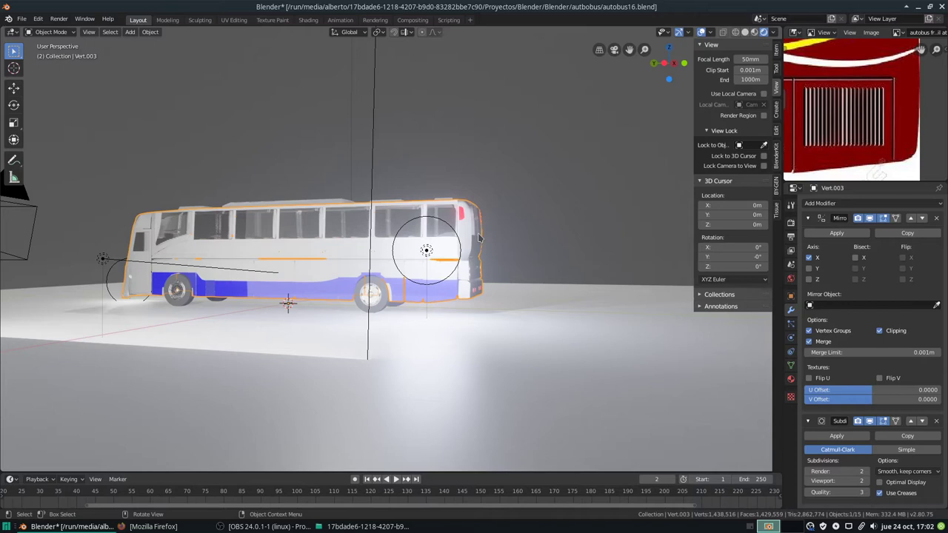